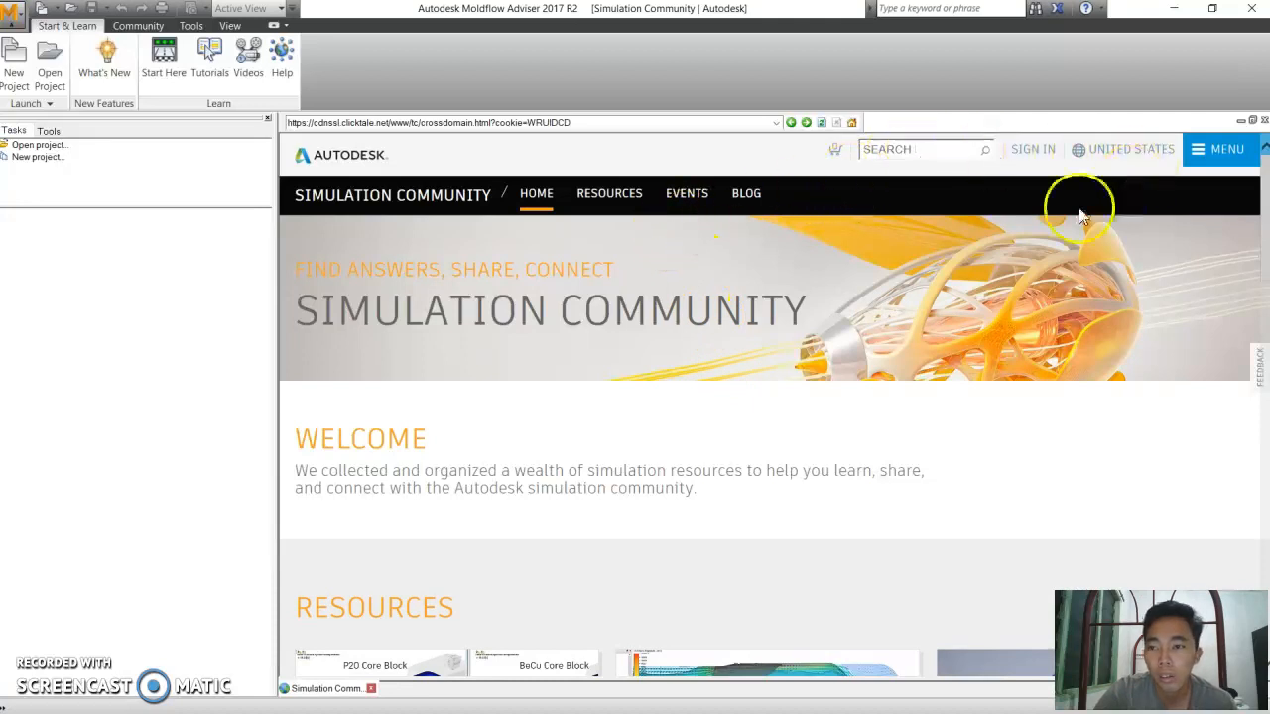
- Close the Simulation Community page and create a new project named with the author's first name
{"action": "left_click", "coordinate": [1262, 120]}
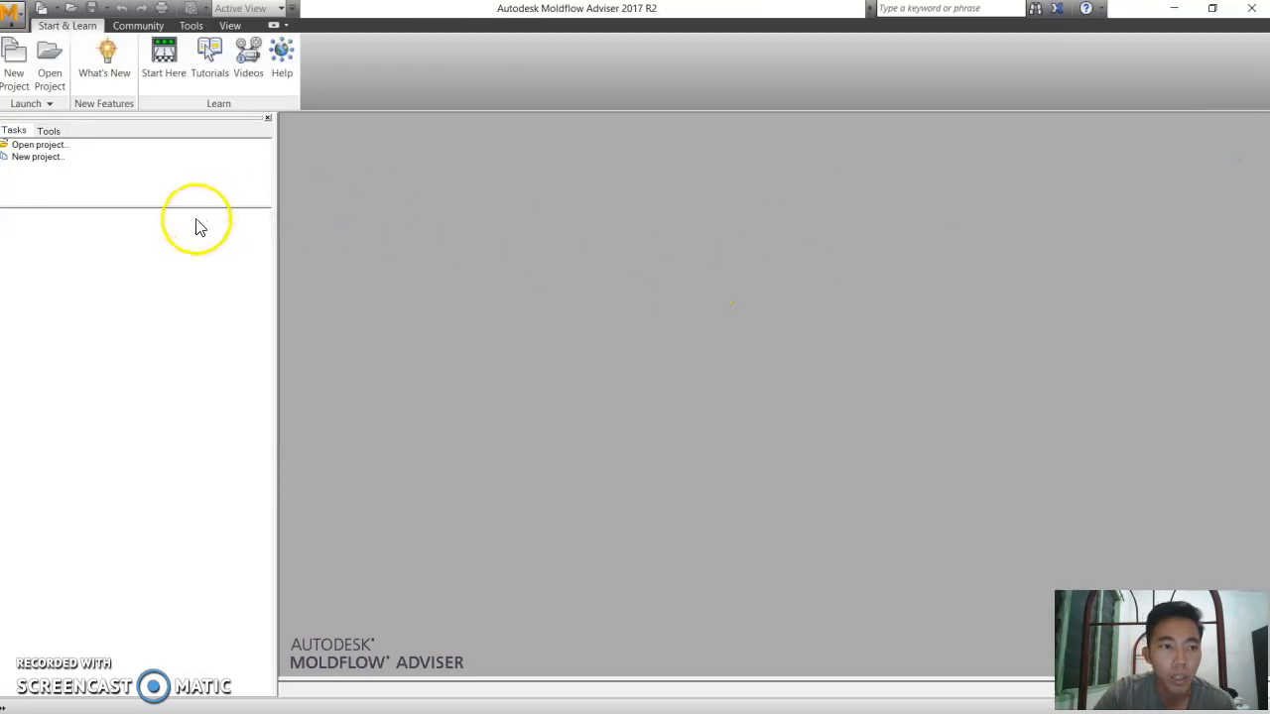
{"action": "left_click", "coordinate": [14, 62]}
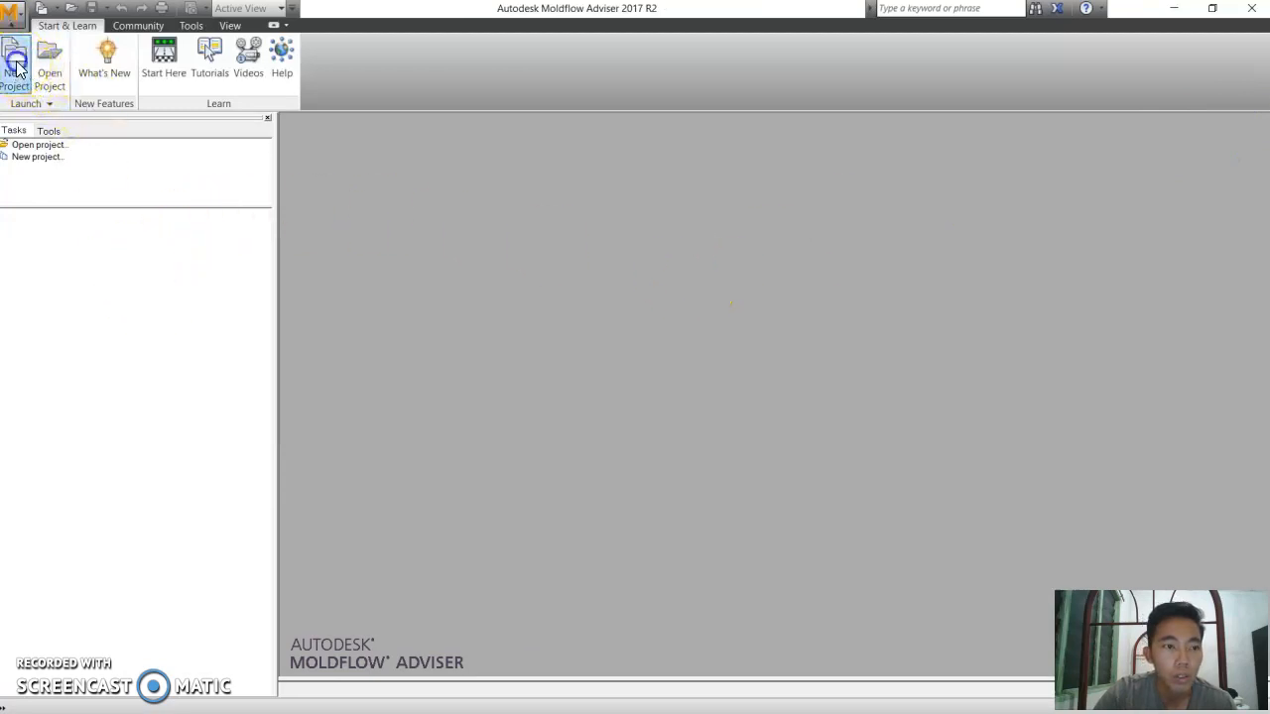
{"action": "left_click", "coordinate": [489, 327]}
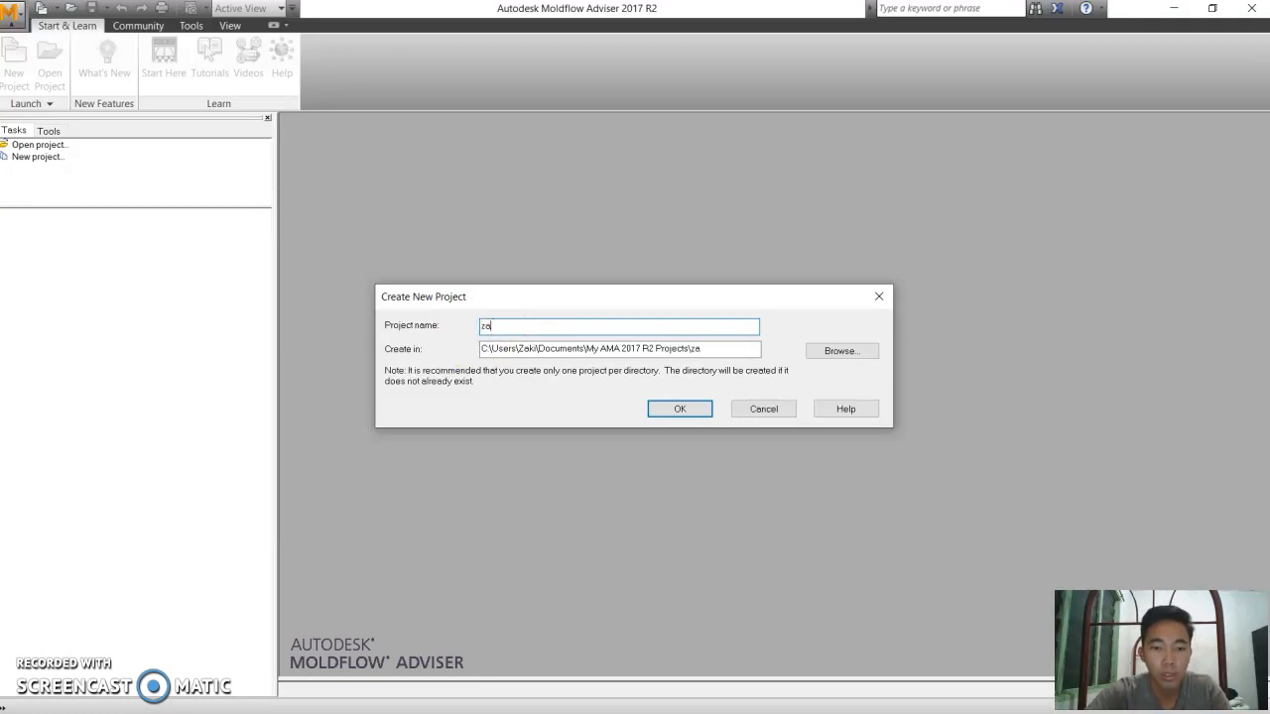
{"action": "left_click", "coordinate": [662, 412]}
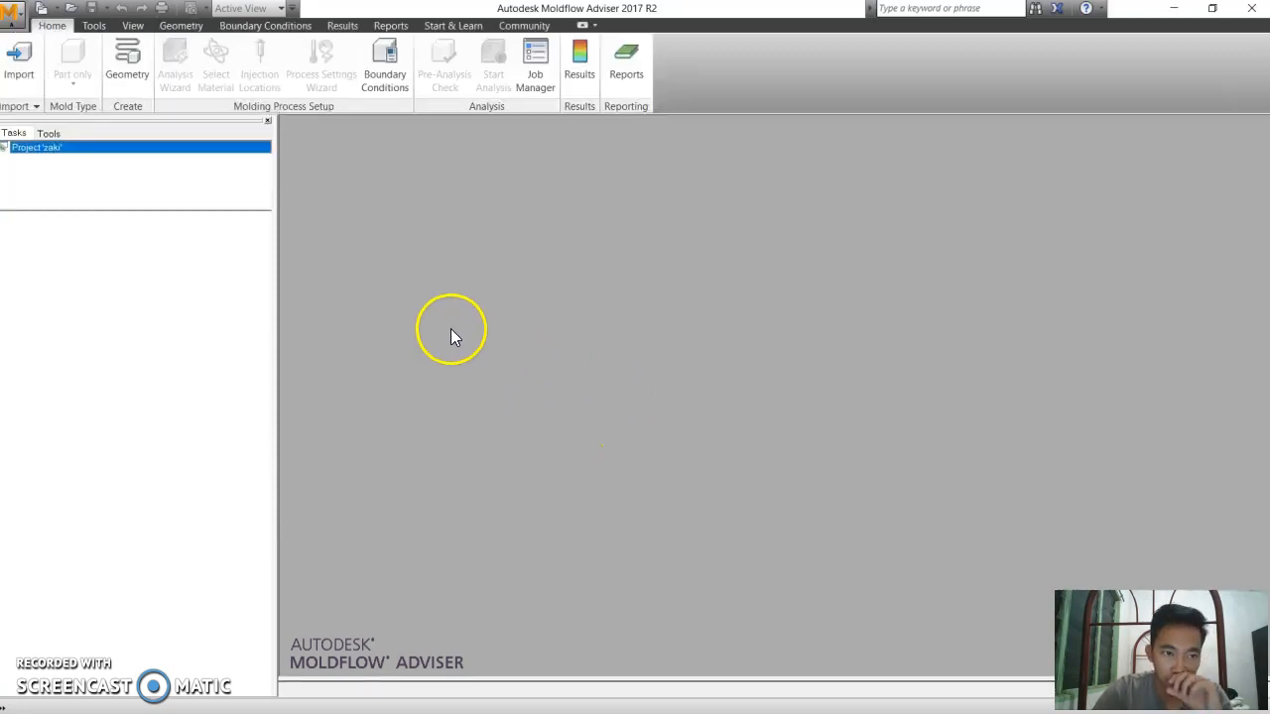
- Load the SOLIDWORKS model Part5 from the SolidWork folder for import into the project
{"action": "left_click", "coordinate": [20, 63]}
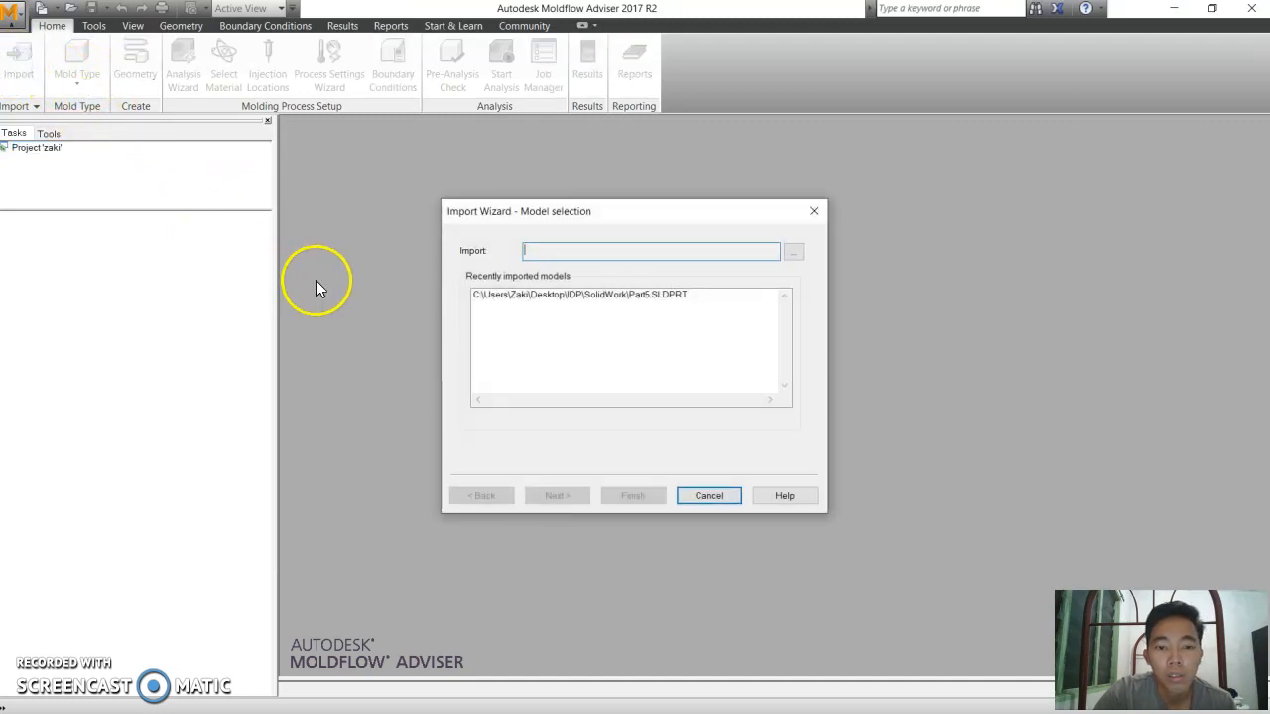
{"action": "left_click", "coordinate": [793, 253]}
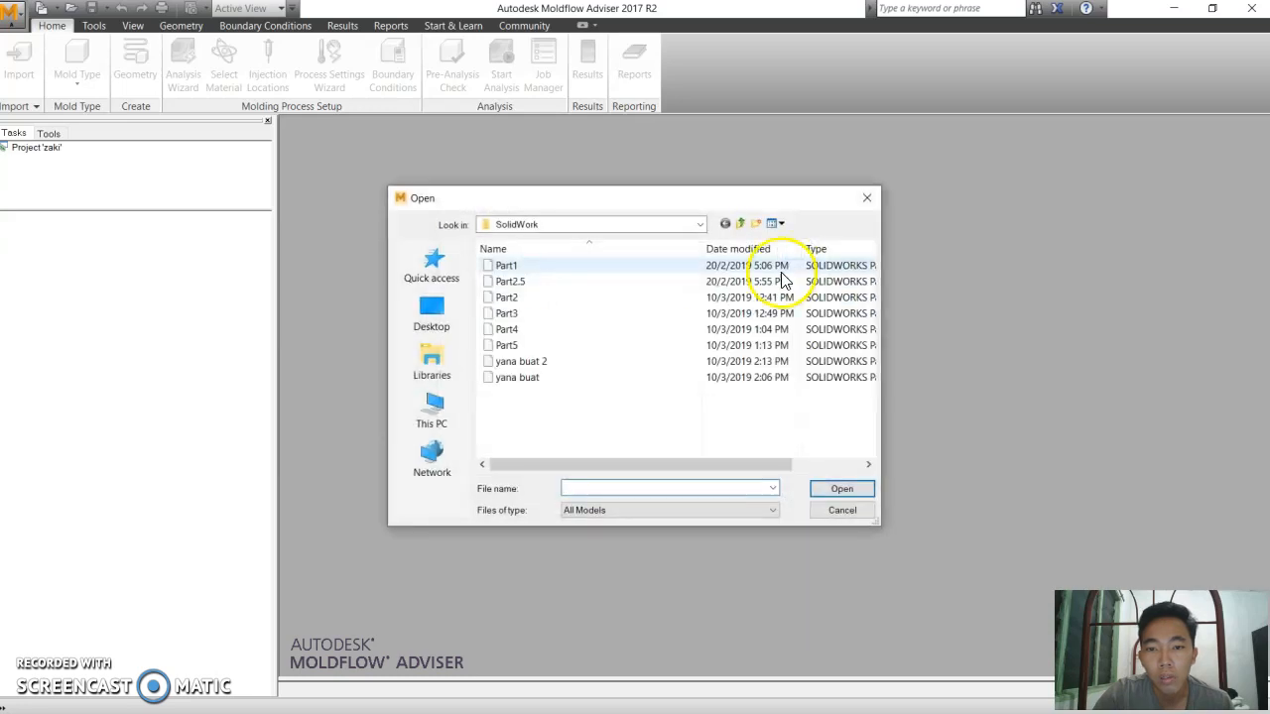
{"action": "left_click_drag", "start_coordinate": [692, 198], "coordinate": [860, 187]}
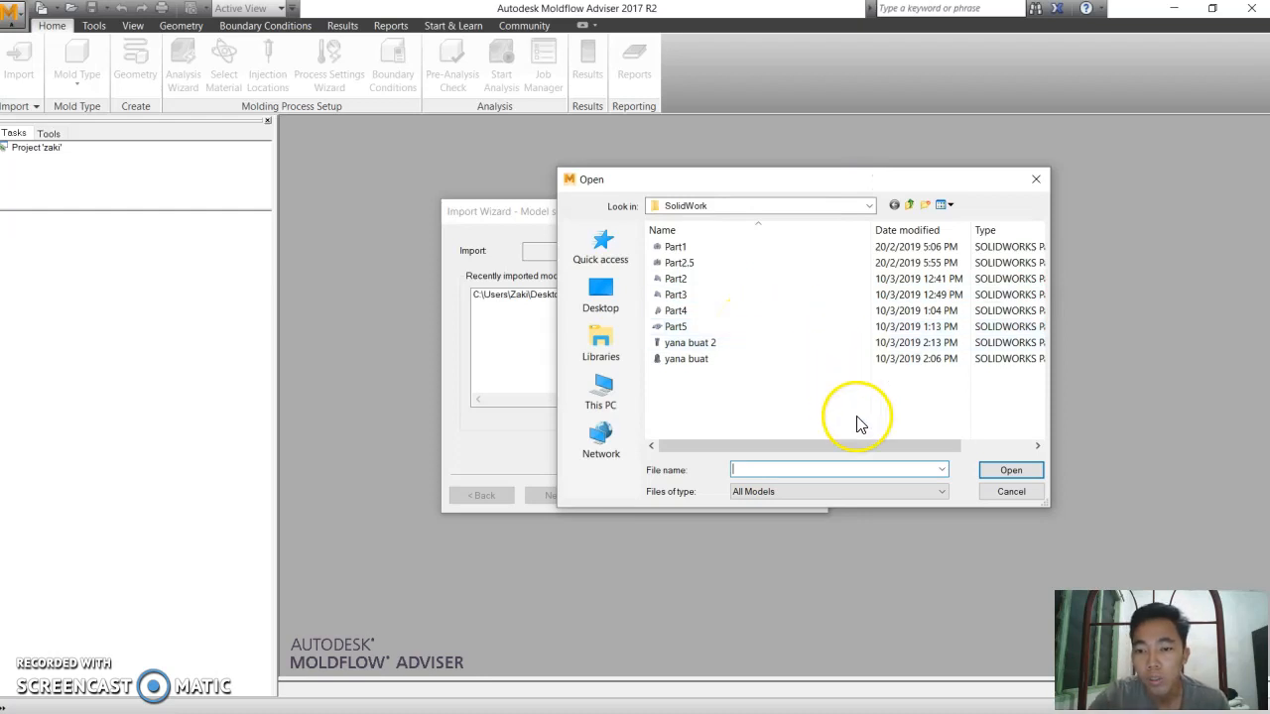
{"action": "left_click_drag", "start_coordinate": [859, 445], "coordinate": [746, 420]}
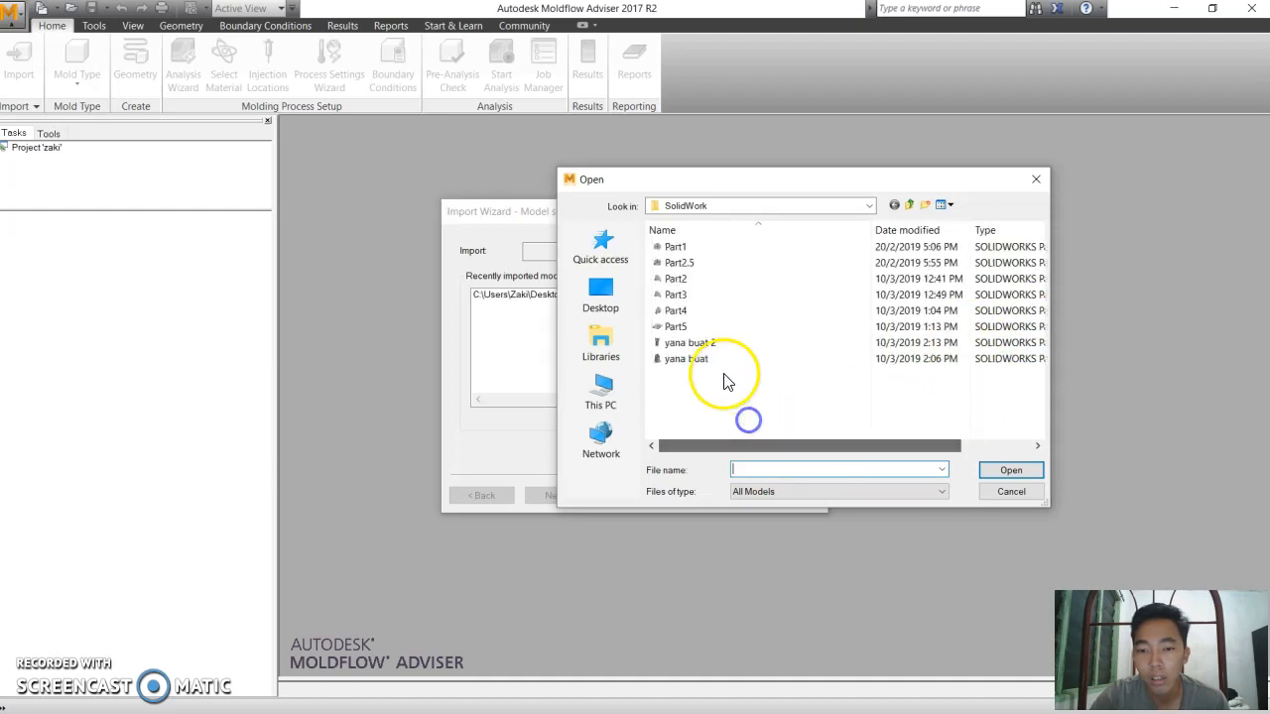
{"action": "left_click", "coordinate": [681, 328]}
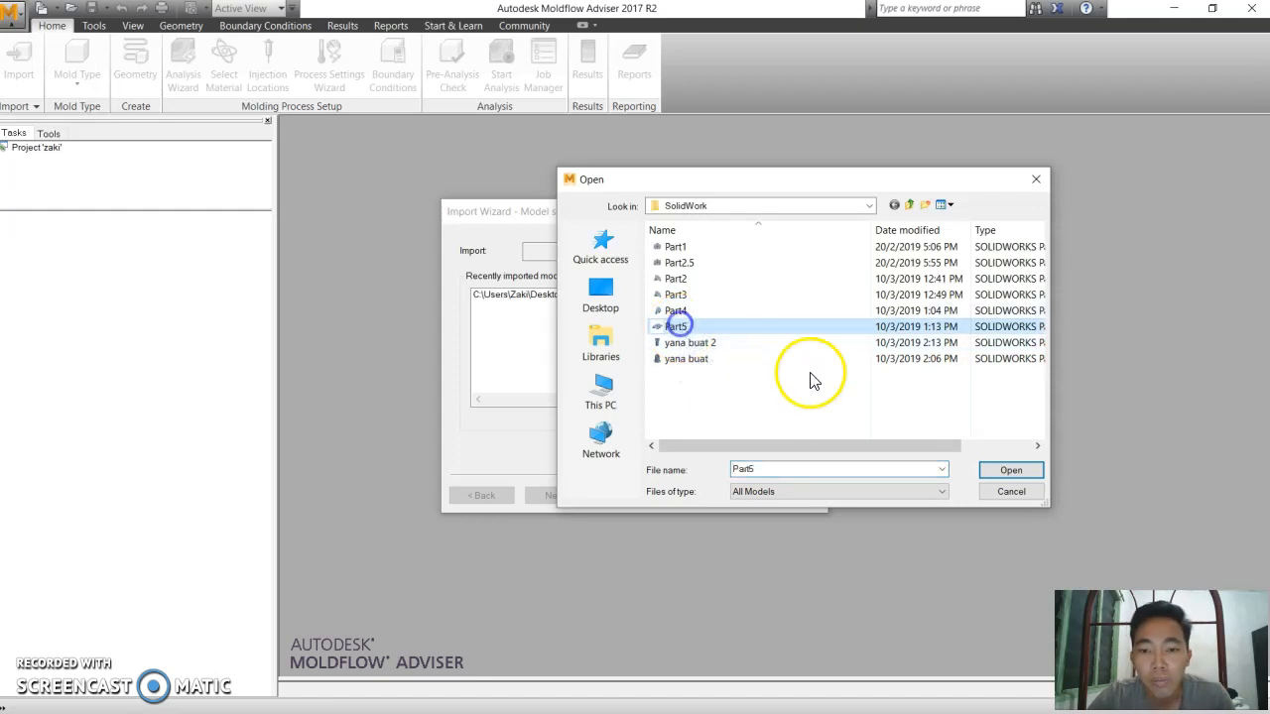
{"action": "left_click", "coordinate": [1004, 470]}
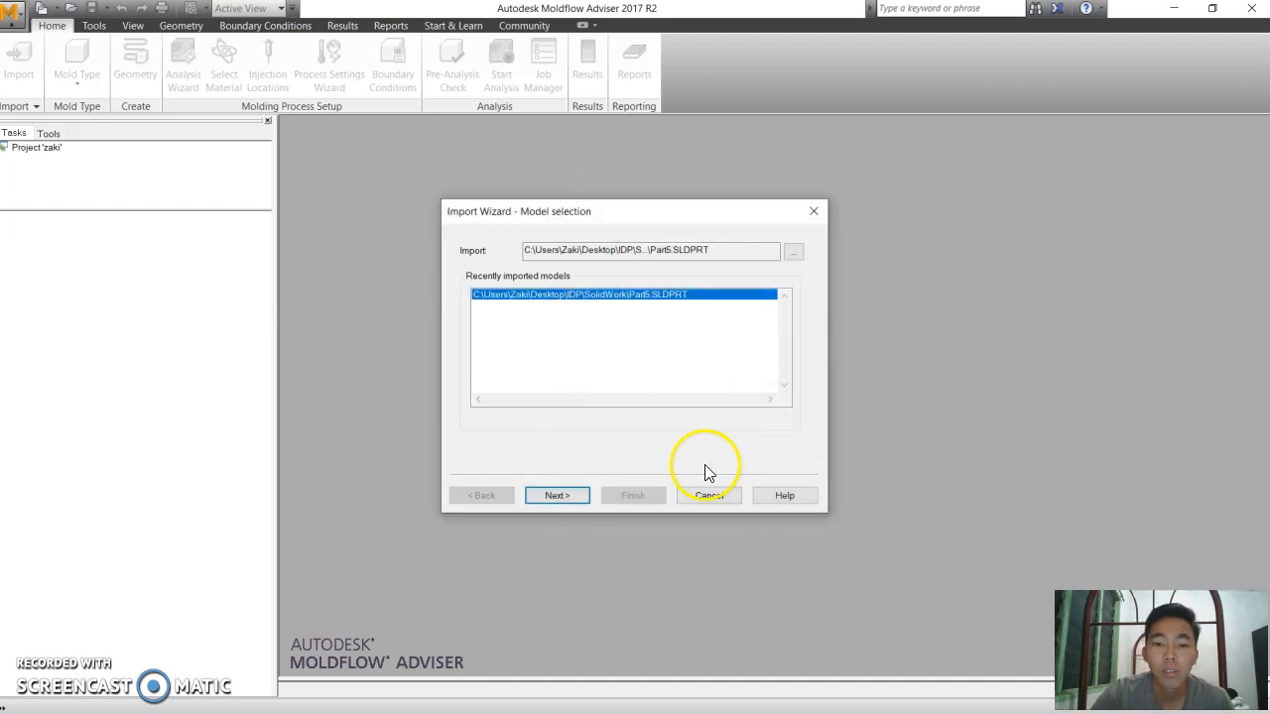
{"action": "left_click", "coordinate": [557, 495]}
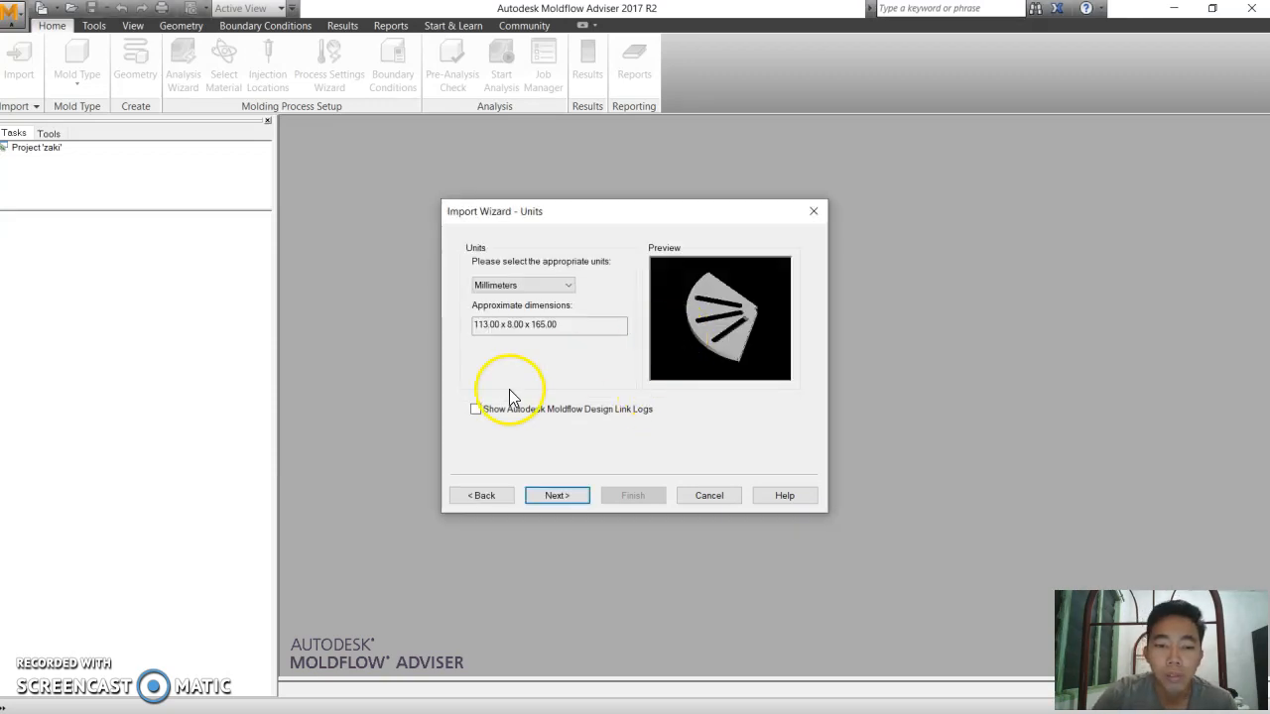
- Show the Autodesk Moldflow Design Link logs for the model and read through them
{"action": "left_click", "coordinate": [476, 409]}
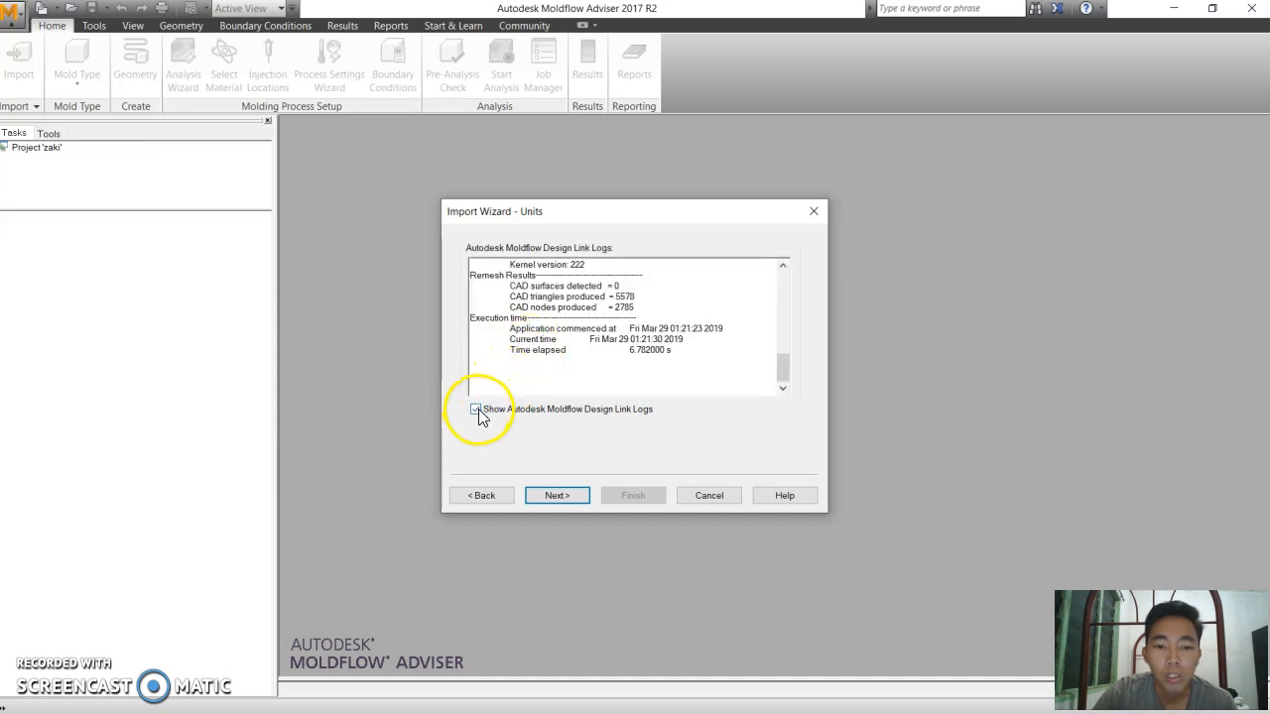
{"action": "scroll", "coordinate": [598, 323], "scroll_direction": "up", "scroll_amount": 10}
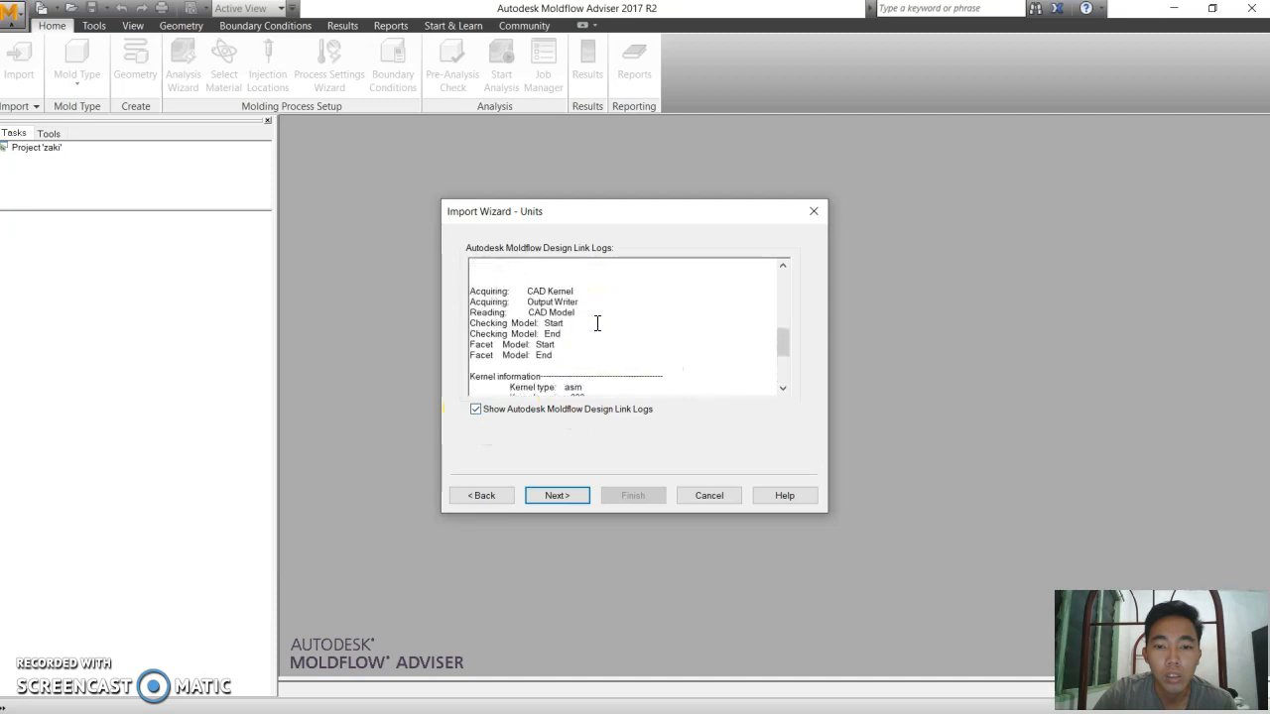
{"action": "scroll", "coordinate": [598, 322], "scroll_direction": "up", "scroll_amount": 3}
{"action": "scroll", "coordinate": [598, 323], "scroll_direction": "down", "scroll_amount": 15}
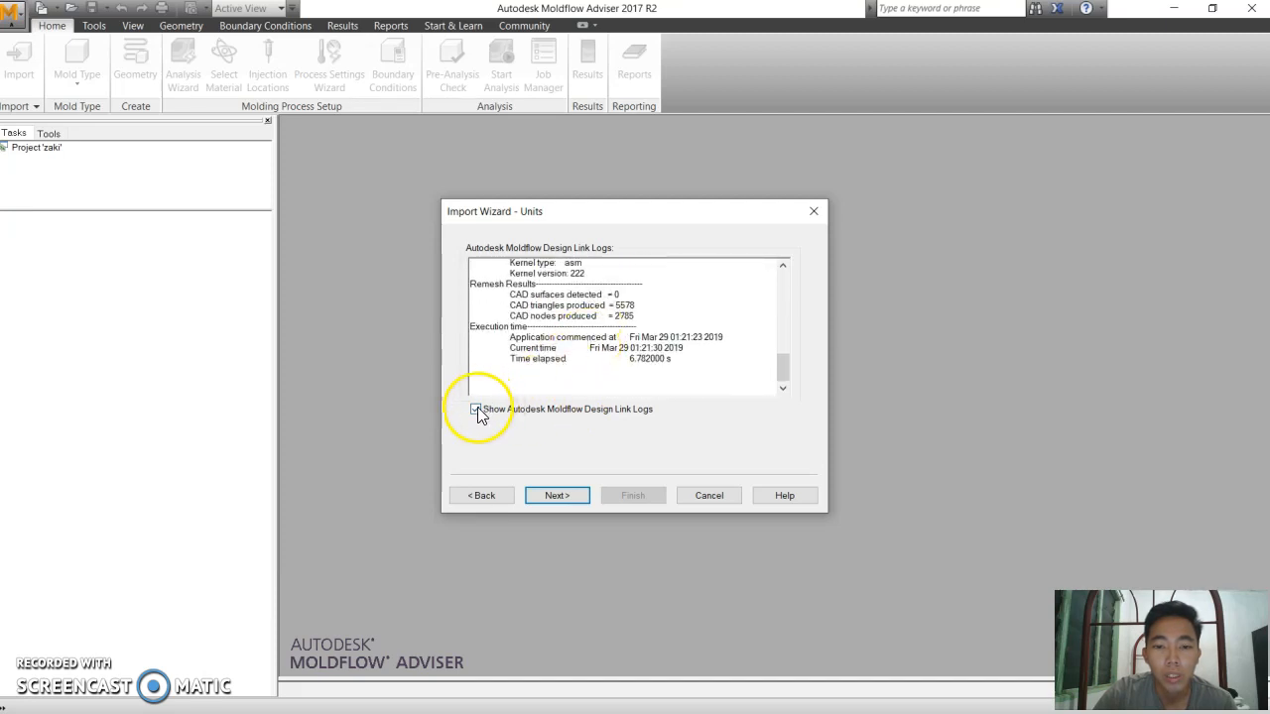
- Finish the import in millimeters with automatic clean up and suitability check, choosing the Standard - Dual Domain analysis type
{"action": "left_click", "coordinate": [543, 495]}
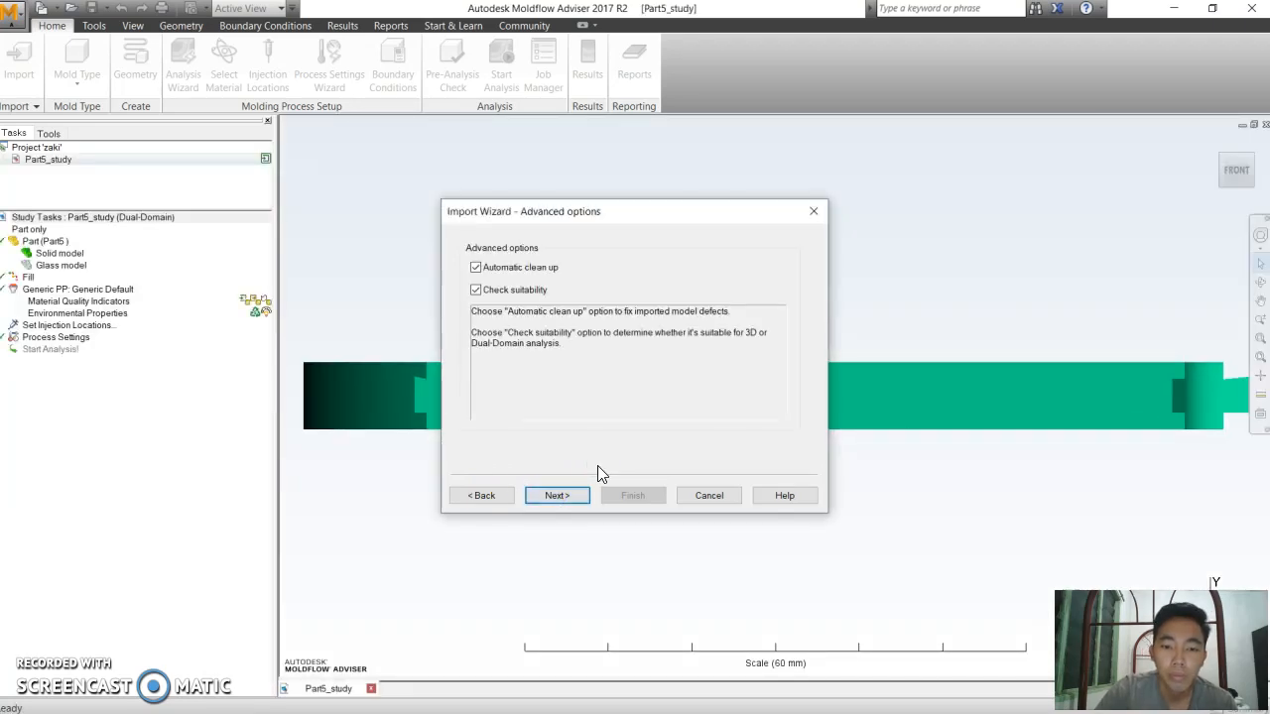
{"action": "left_click", "coordinate": [580, 494]}
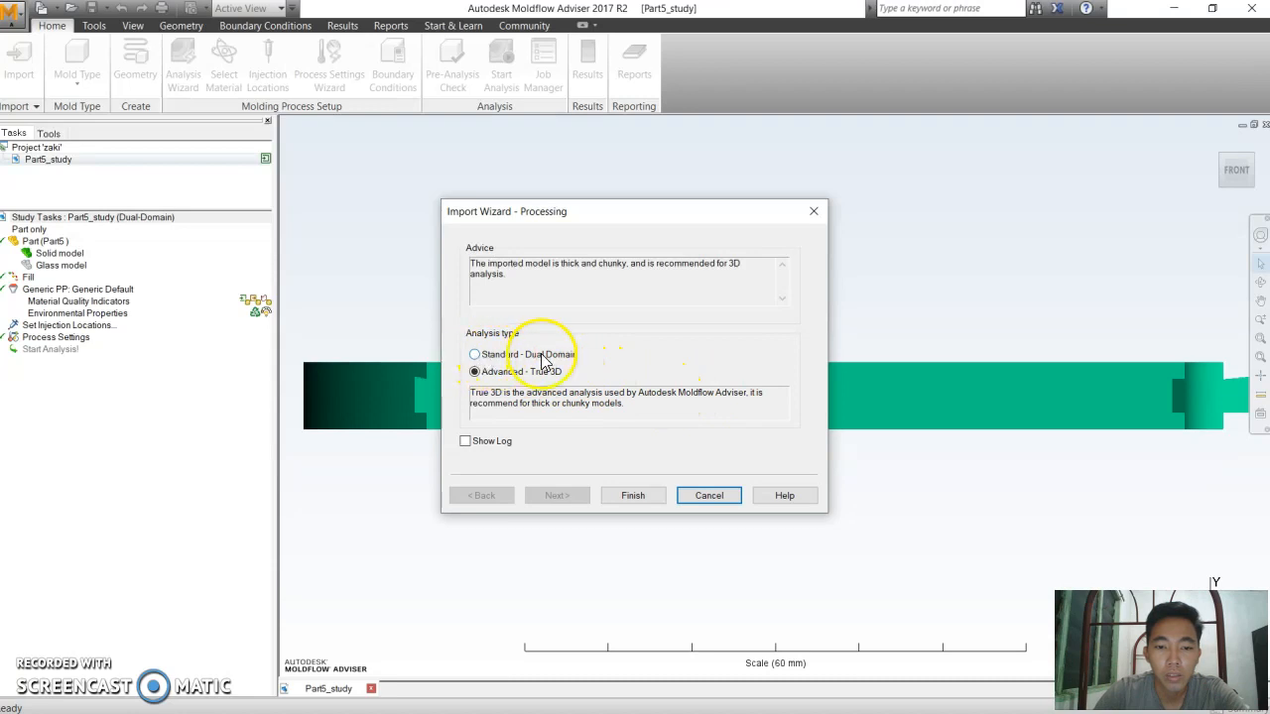
{"action": "left_click", "coordinate": [474, 355]}
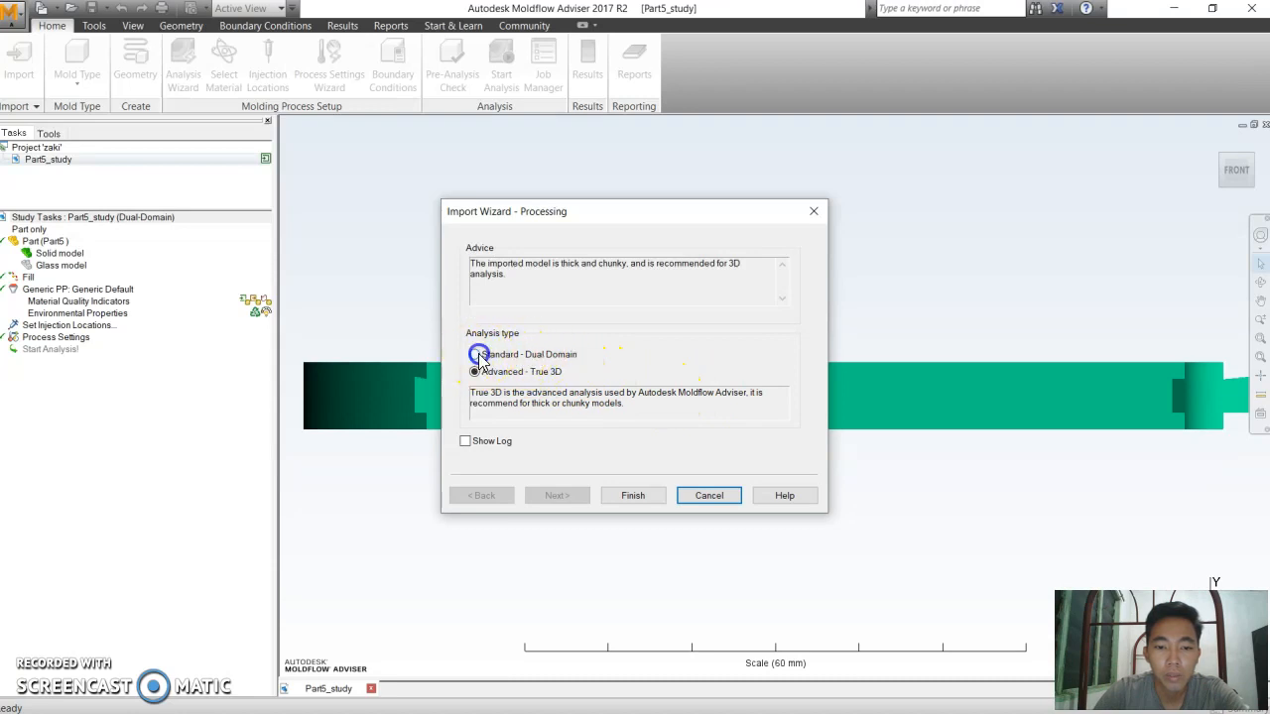
{"action": "left_click", "coordinate": [636, 496]}
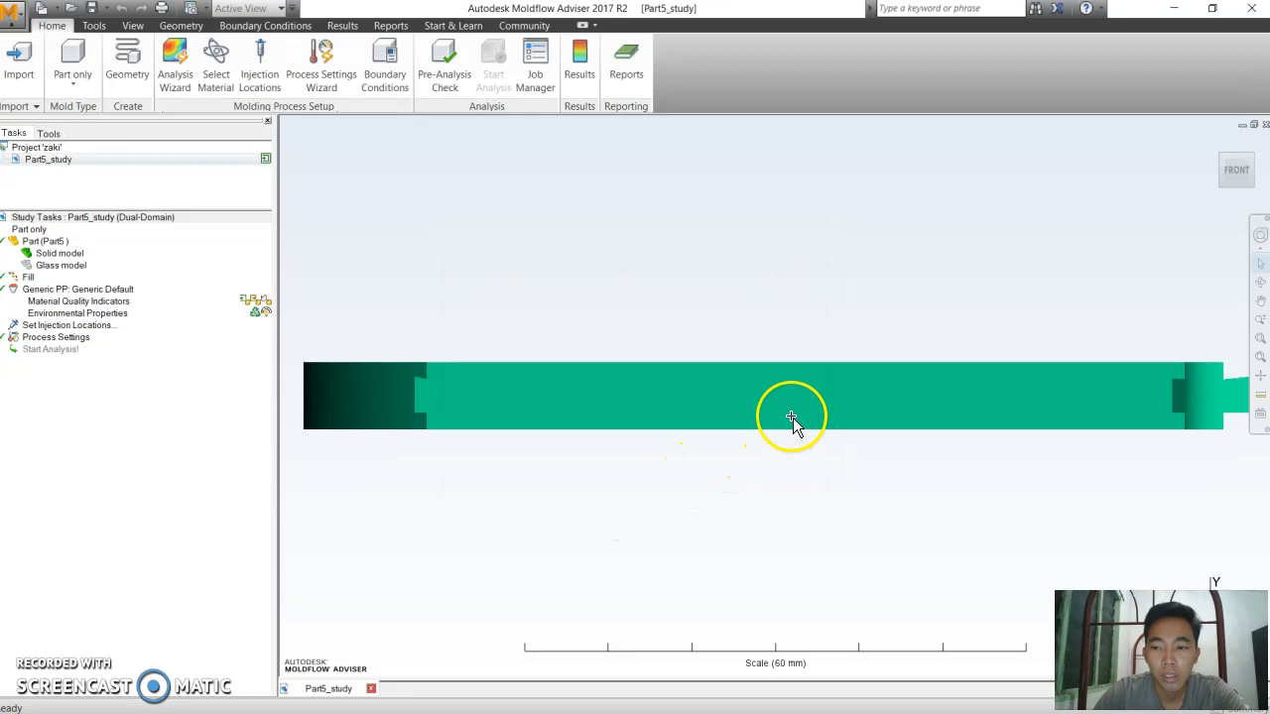
- Examine the imported fan-shaped part and its three slots from several angles and up close
{"action": "scroll", "coordinate": [805, 411], "scroll_direction": "down", "scroll_amount": 1}
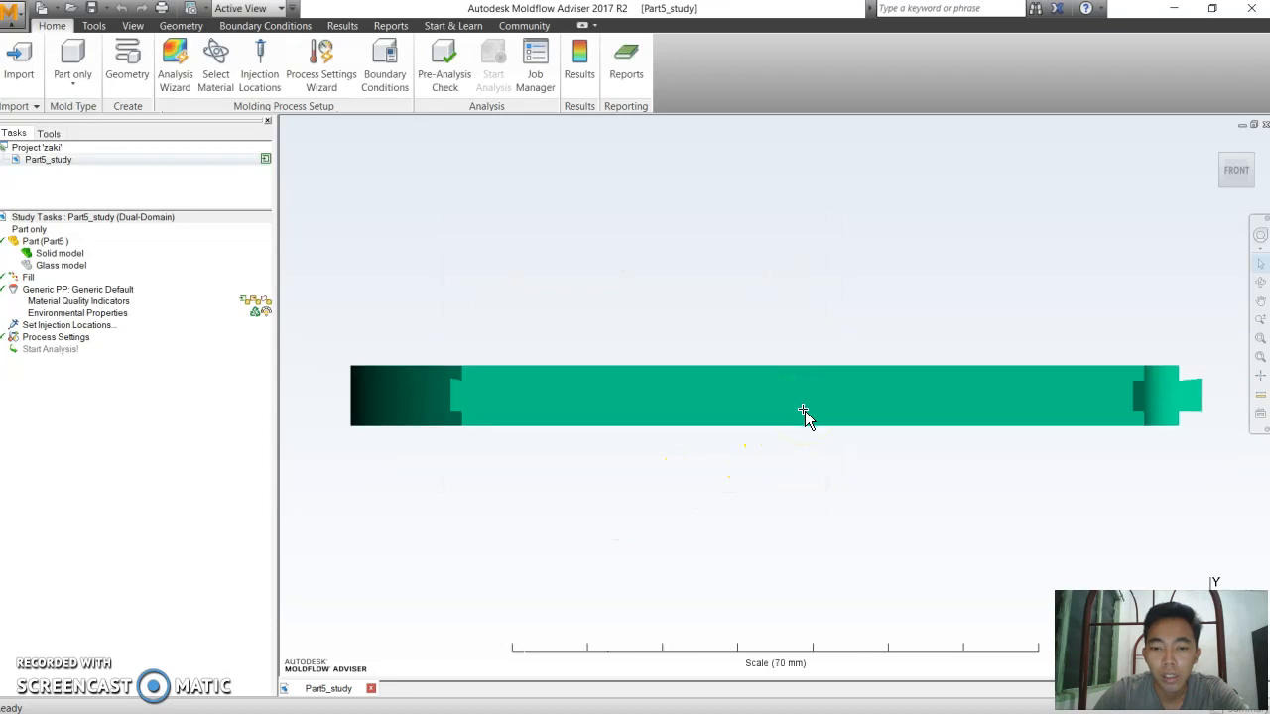
{"action": "middle_click_drag", "start_coordinate": [837, 397], "coordinate": [809, 420]}
{"action": "scroll", "coordinate": [819, 420], "scroll_direction": "up", "scroll_amount": 1}
{"action": "scroll", "coordinate": [833, 408], "scroll_direction": "down", "scroll_amount": 3}
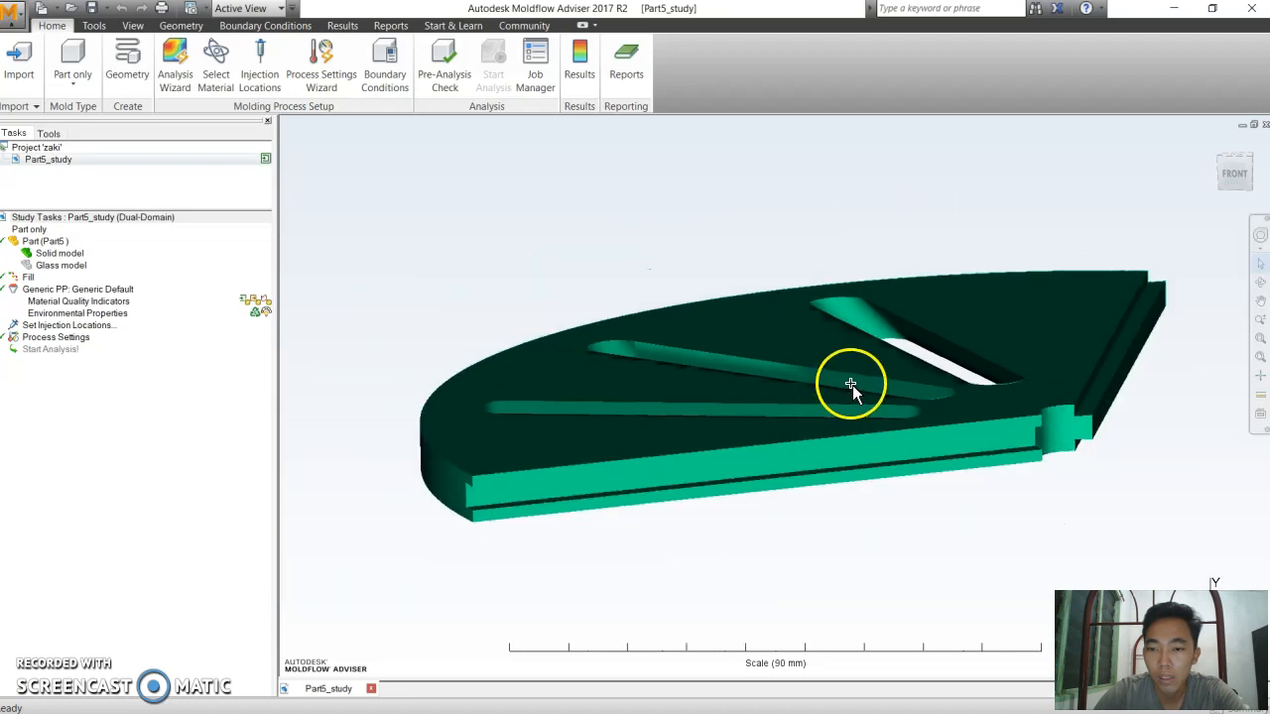
{"action": "mouse_move", "coordinate": [882, 363]}
{"action": "middle_mouse_down"}
{"action": "mouse_move", "coordinate": [768, 403]}
{"action": "mouse_move", "coordinate": [615, 425]}
{"action": "mouse_move", "coordinate": [584, 456]}
{"action": "mouse_move", "coordinate": [798, 464]}
{"action": "mouse_move", "coordinate": [913, 410]}
{"action": "mouse_move", "coordinate": [882, 423]}
{"action": "mouse_move", "coordinate": [902, 440]}
{"action": "mouse_move", "coordinate": [919, 426]}
{"action": "mouse_move", "coordinate": [890, 417]}
{"action": "mouse_move", "coordinate": [943, 406]}
{"action": "mouse_move", "coordinate": [737, 383]}
{"action": "mouse_move", "coordinate": [603, 417]}
{"action": "mouse_move", "coordinate": [783, 462]}
{"action": "mouse_move", "coordinate": [955, 446]}
{"action": "mouse_move", "coordinate": [959, 377]}
{"action": "mouse_move", "coordinate": [853, 335]}
{"action": "mouse_move", "coordinate": [439, 304]}
{"action": "middle_mouse_up"}
{"action": "scroll", "coordinate": [825, 462], "scroll_direction": "down", "scroll_amount": 3}
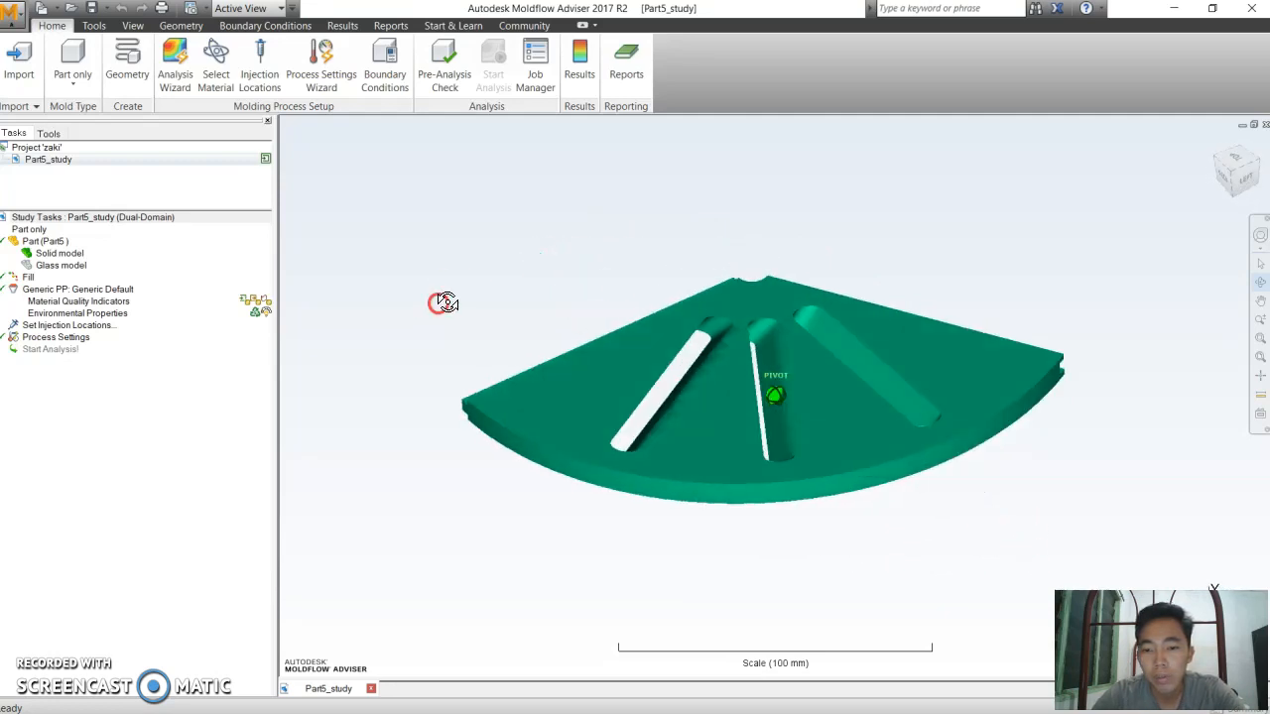
{"action": "middle_click_drag", "start_coordinate": [865, 297], "coordinate": [802, 369]}
{"action": "scroll", "coordinate": [806, 369], "scroll_direction": "up", "scroll_amount": 5}
{"action": "scroll", "coordinate": [806, 369], "scroll_direction": "up", "scroll_amount": 3}
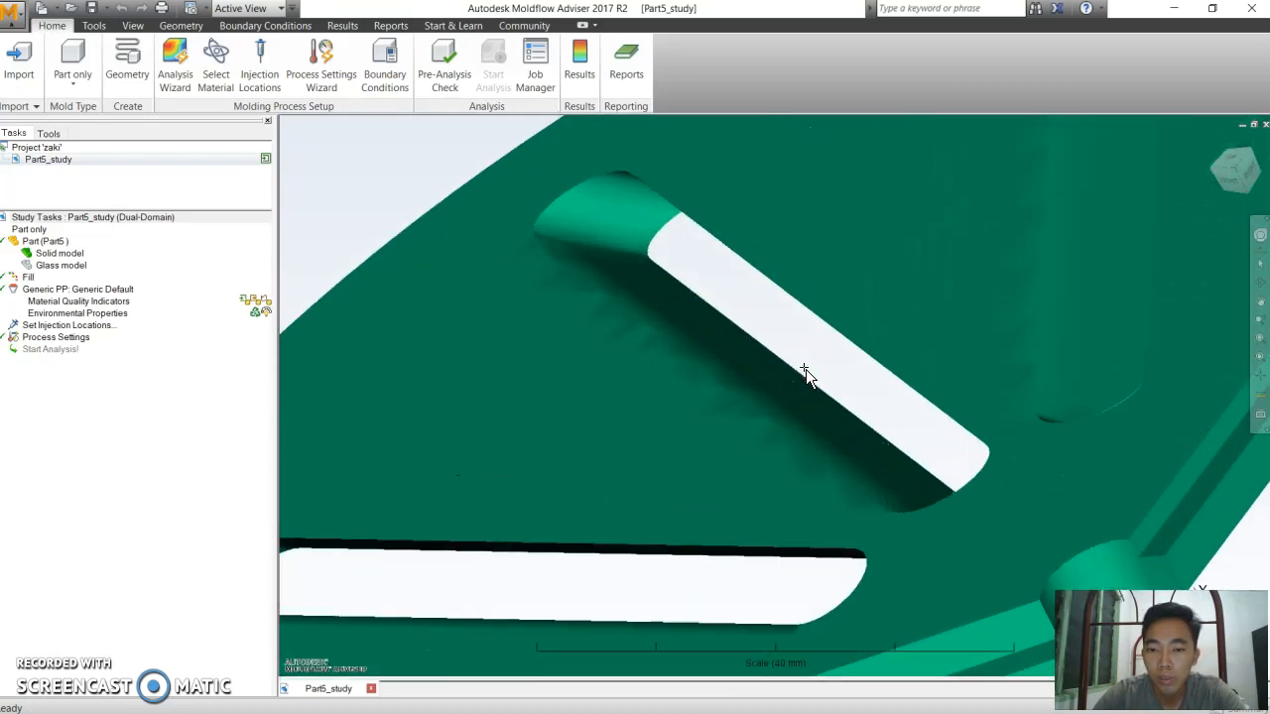
{"action": "scroll", "coordinate": [806, 369], "scroll_direction": "down", "scroll_amount": 6}
{"action": "scroll", "coordinate": [810, 370], "scroll_direction": "down", "scroll_amount": 3}
{"action": "middle_click_drag", "start_coordinate": [812, 368], "coordinate": [777, 387]}
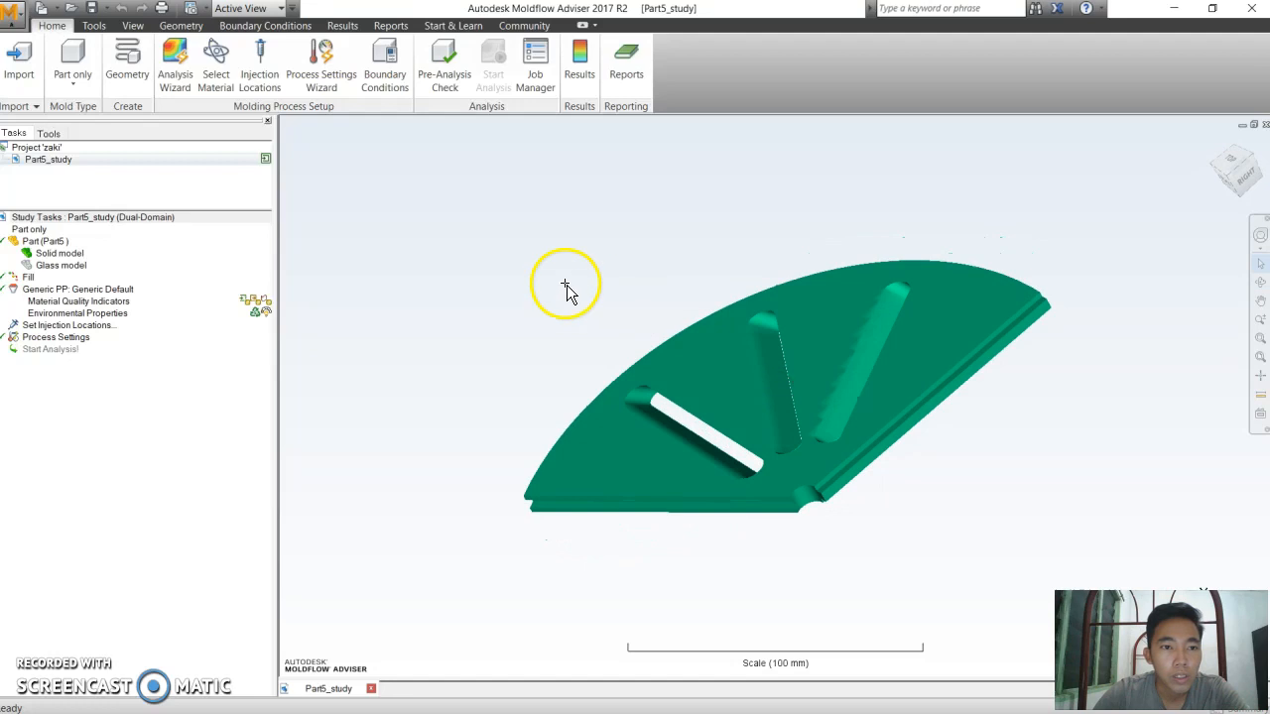
- Place an injection location on the part's straight grooved edge, near the fan's narrow corner
{"action": "left_click", "coordinate": [257, 88]}
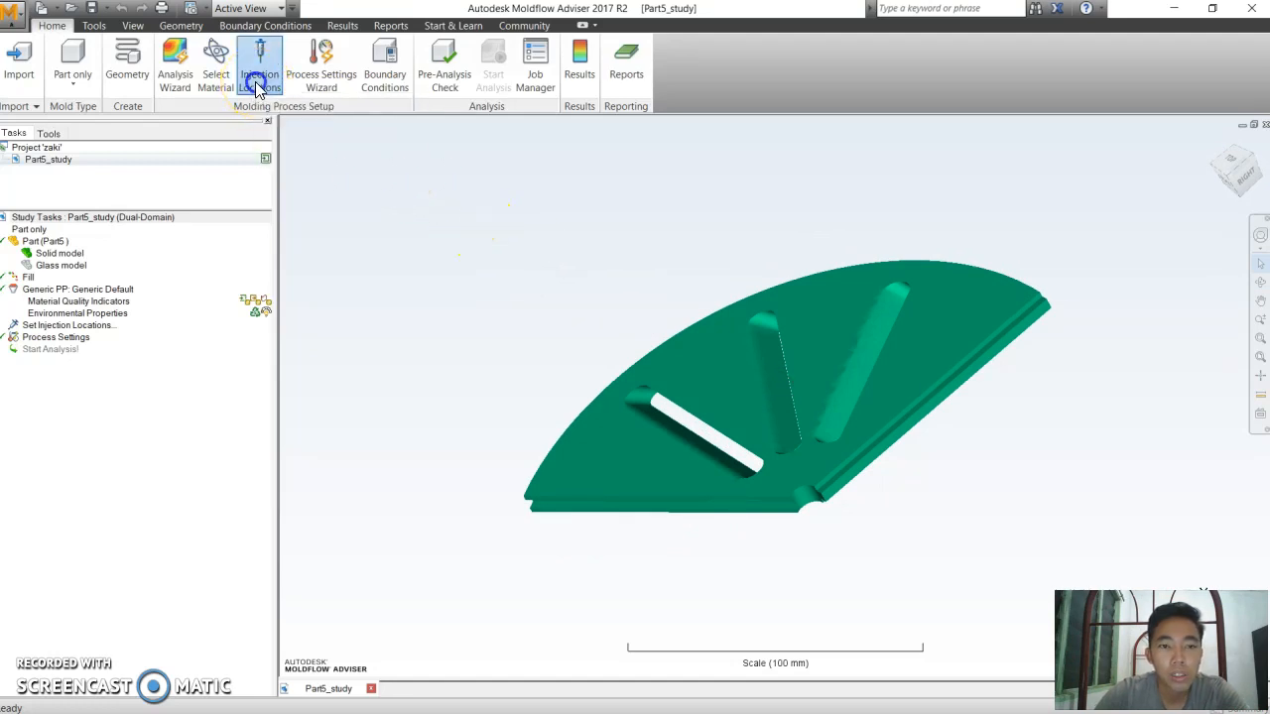
{"action": "left_click", "coordinate": [895, 444]}
{"action": "scroll", "coordinate": [882, 440], "scroll_direction": "down", "scroll_amount": 5}
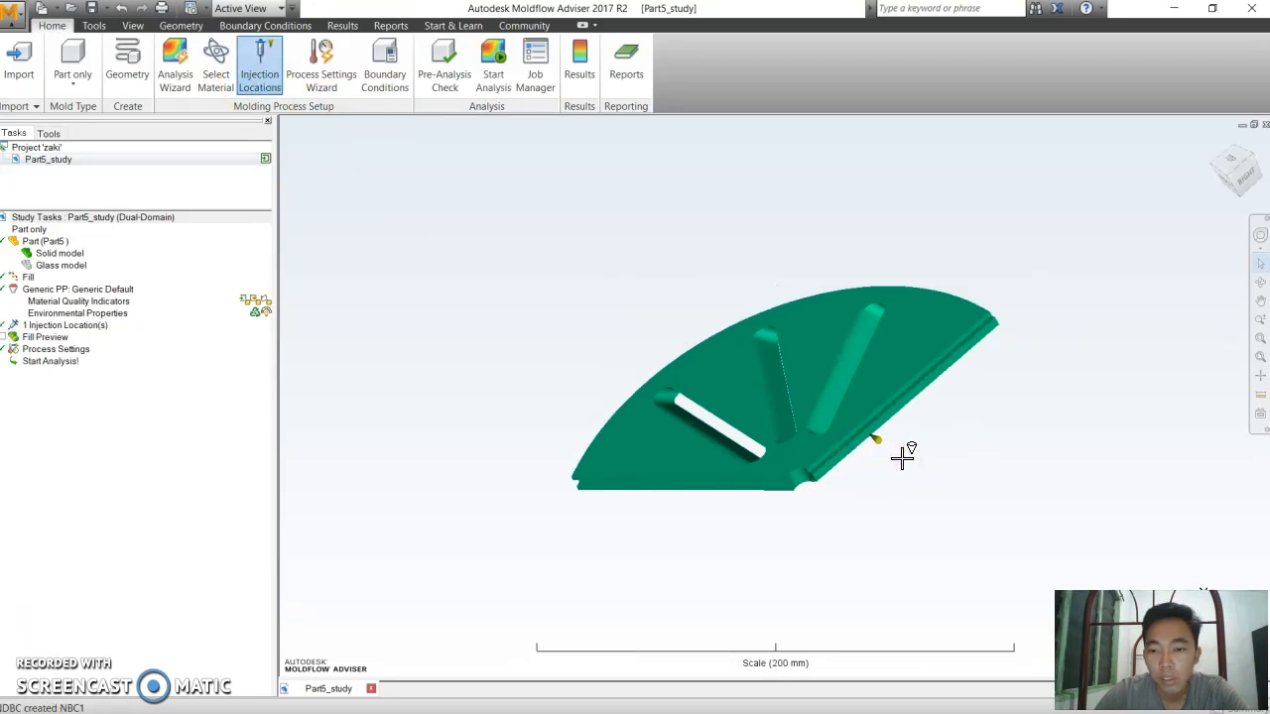
{"action": "scroll", "coordinate": [866, 436], "scroll_direction": "up", "scroll_amount": 2}
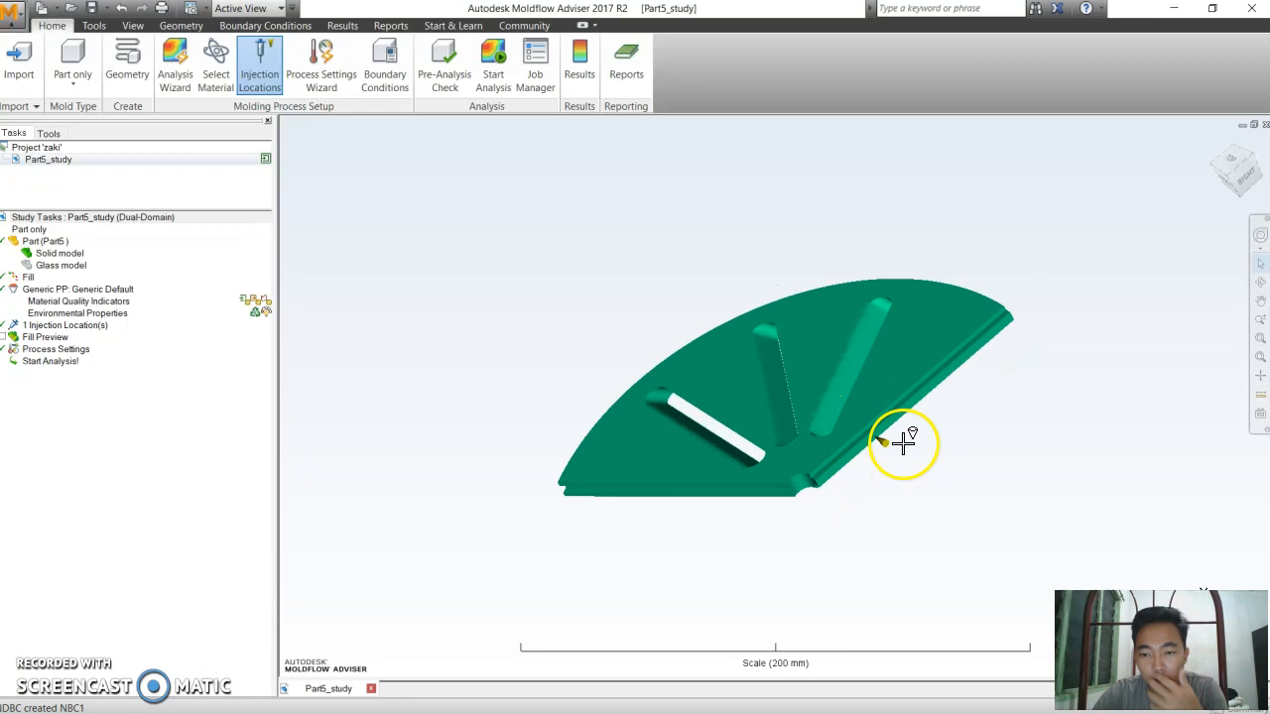
{"action": "scroll", "coordinate": [898, 443], "scroll_direction": "up", "scroll_amount": 3}
{"action": "mouse_move", "coordinate": [937, 461]}
{"action": "middle_mouse_down"}
{"action": "mouse_move", "coordinate": [857, 459]}
{"action": "mouse_move", "coordinate": [799, 487]}
{"action": "mouse_move", "coordinate": [898, 455]}
{"action": "middle_mouse_up"}
{"action": "scroll", "coordinate": [893, 458], "scroll_direction": "down", "scroll_amount": 2}
{"action": "scroll", "coordinate": [894, 456], "scroll_direction": "up", "scroll_amount": 3}
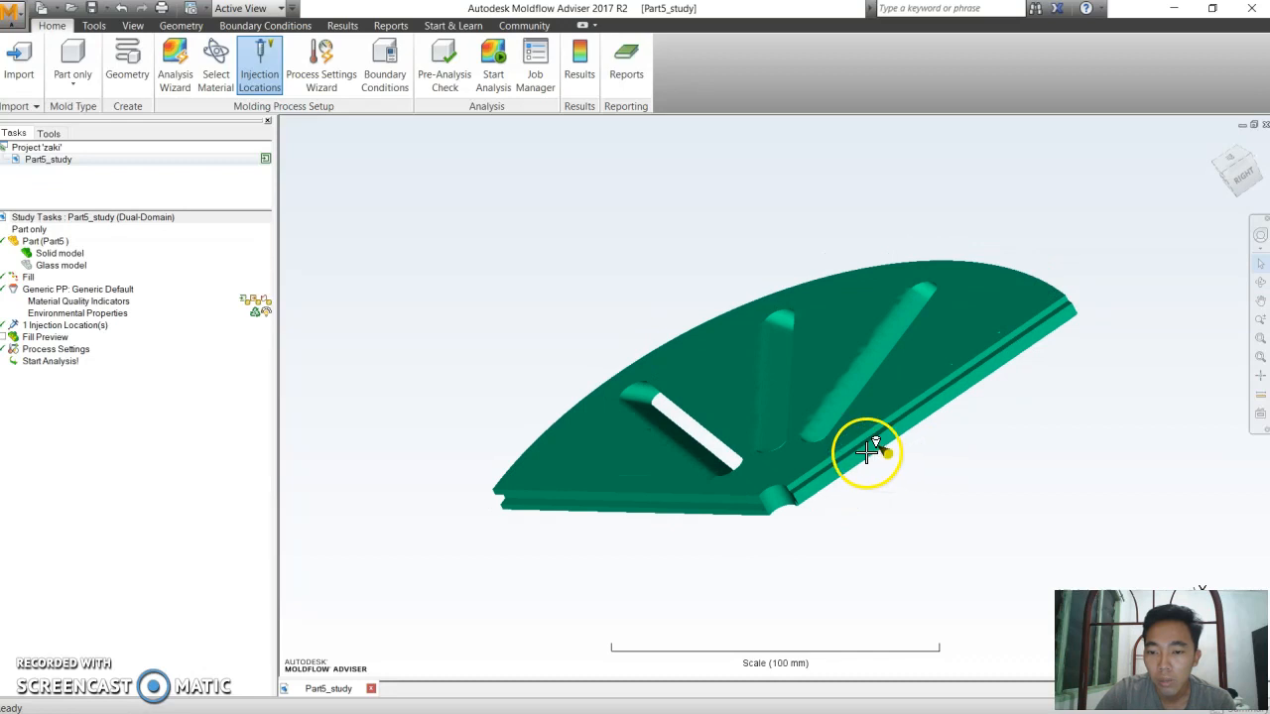
{"action": "middle_click_drag", "start_coordinate": [864, 446], "coordinate": [862, 448]}
- Edit the injection location's coordinates to X 480, Y 125 and Z 27 mm and apply them
{"action": "right_click", "coordinate": [862, 447]}
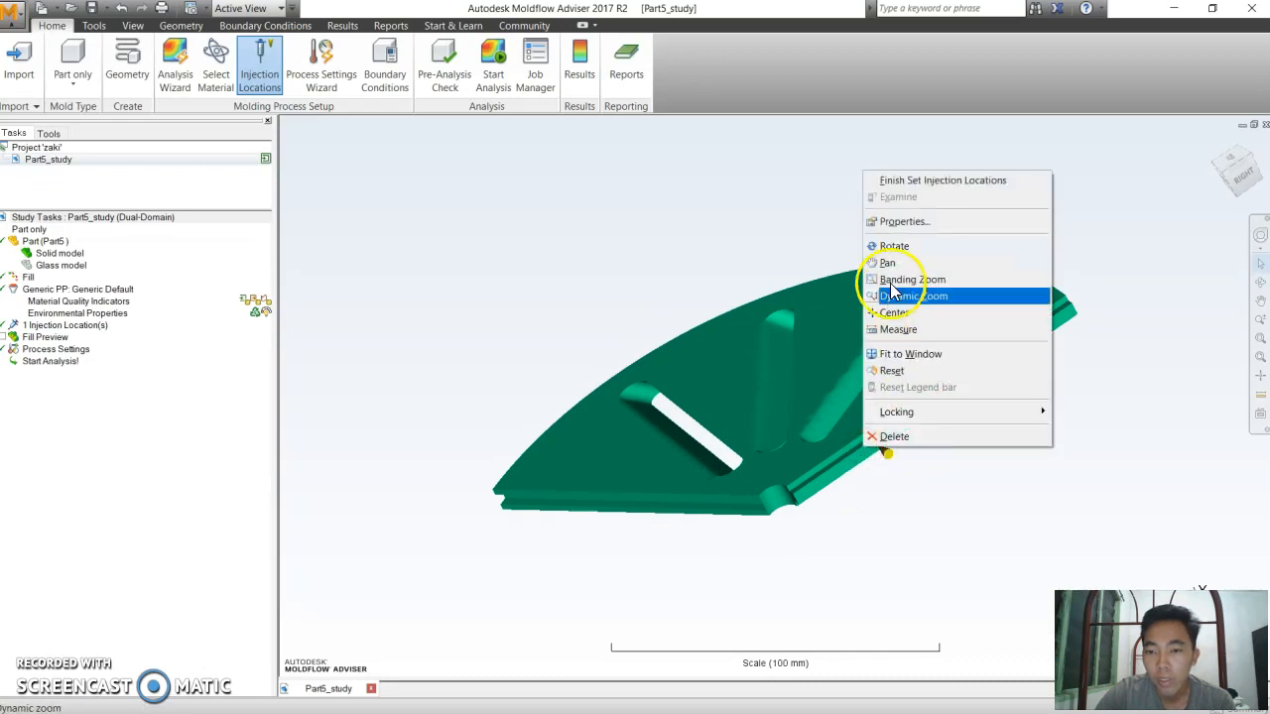
{"action": "left_click", "coordinate": [923, 226]}
{"action": "left_click", "coordinate": [812, 316]}
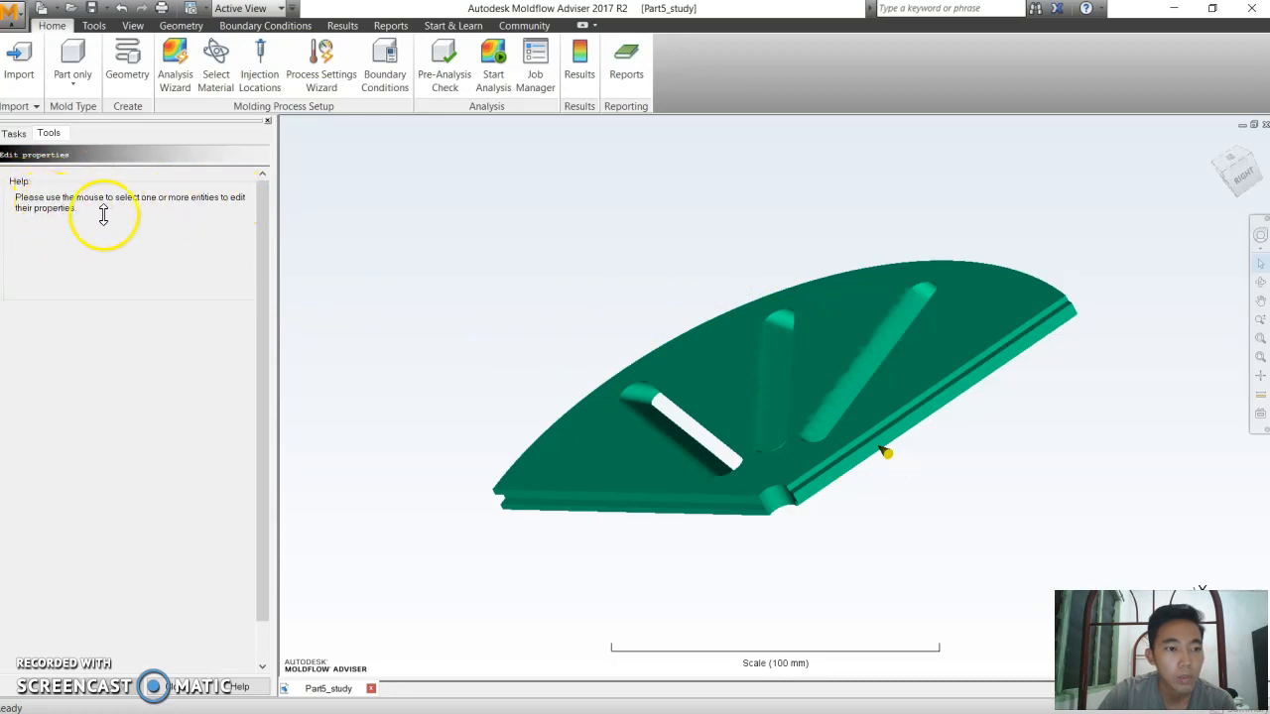
{"action": "left_click", "coordinate": [887, 453]}
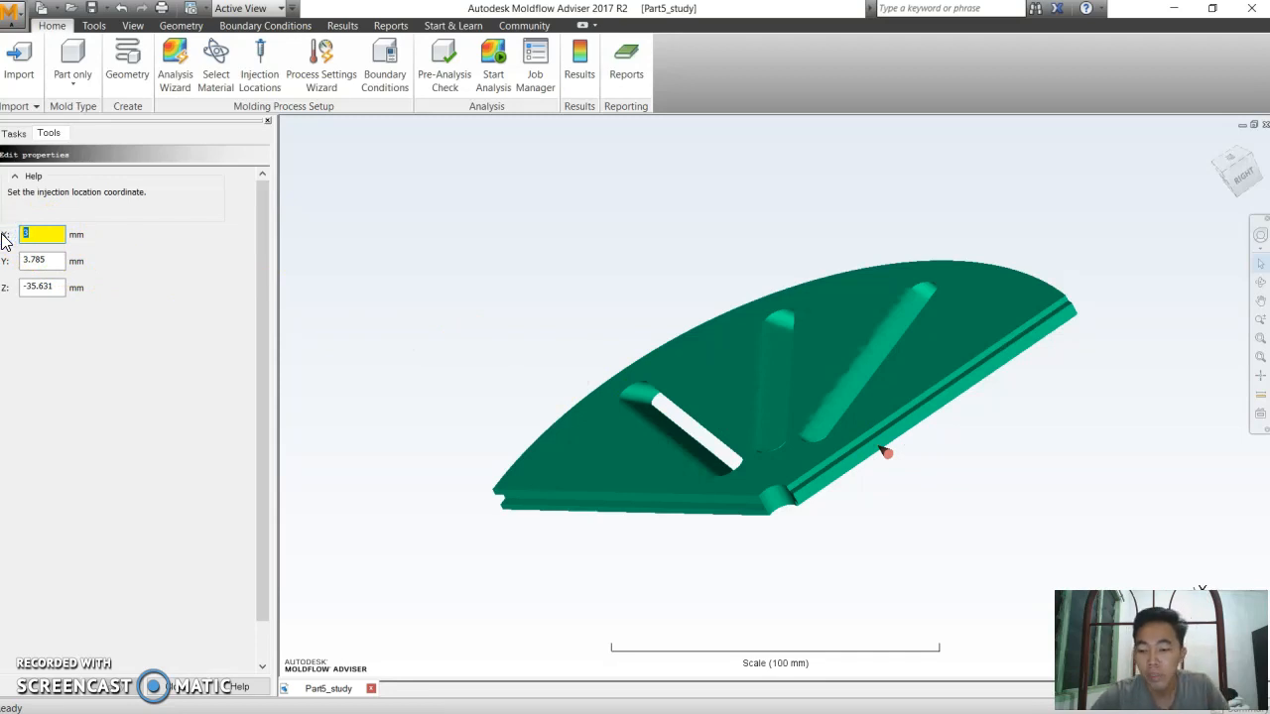
{"action": "double_click", "coordinate": [45, 260]}
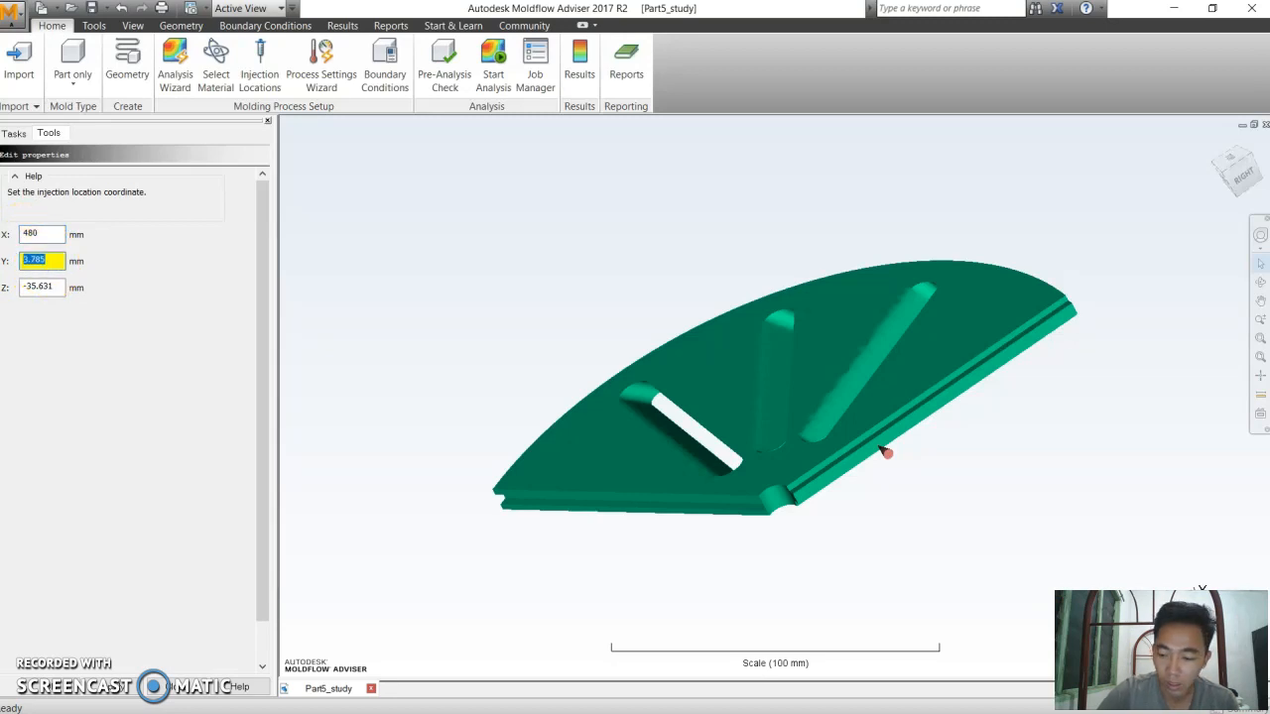
{"action": "double_click", "coordinate": [39, 287]}
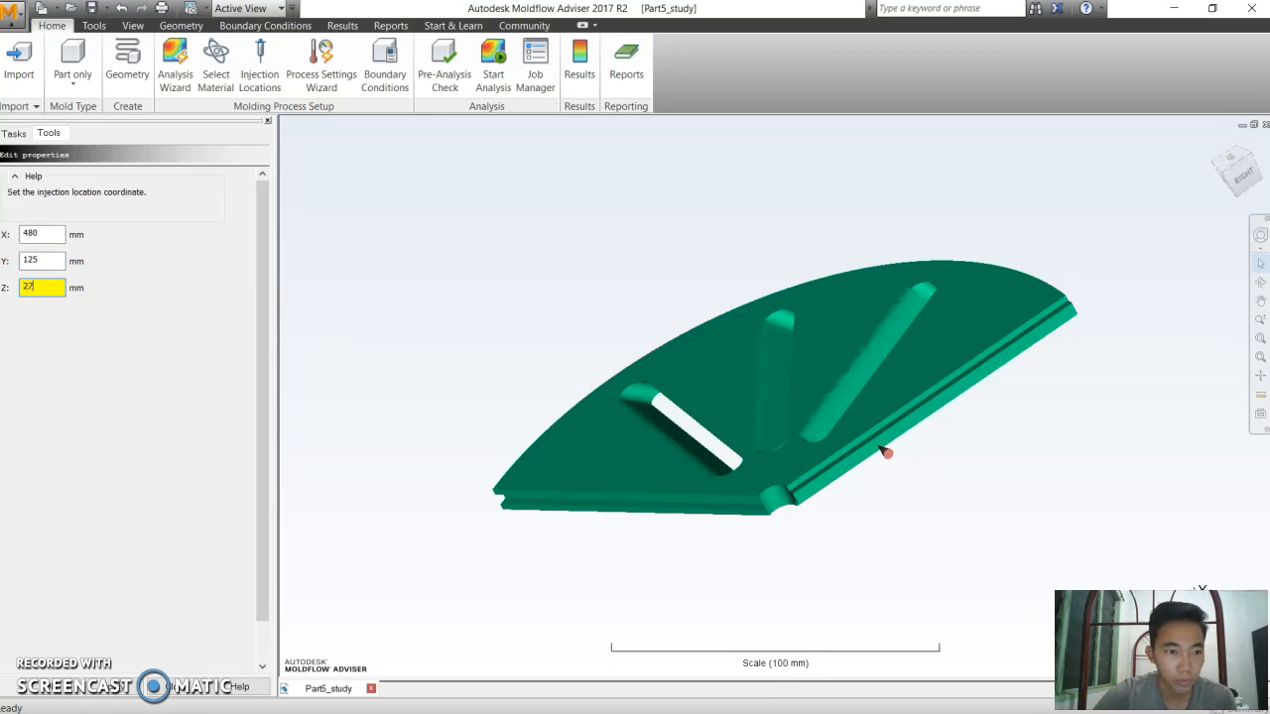
{"action": "left_click", "coordinate": [77, 692]}
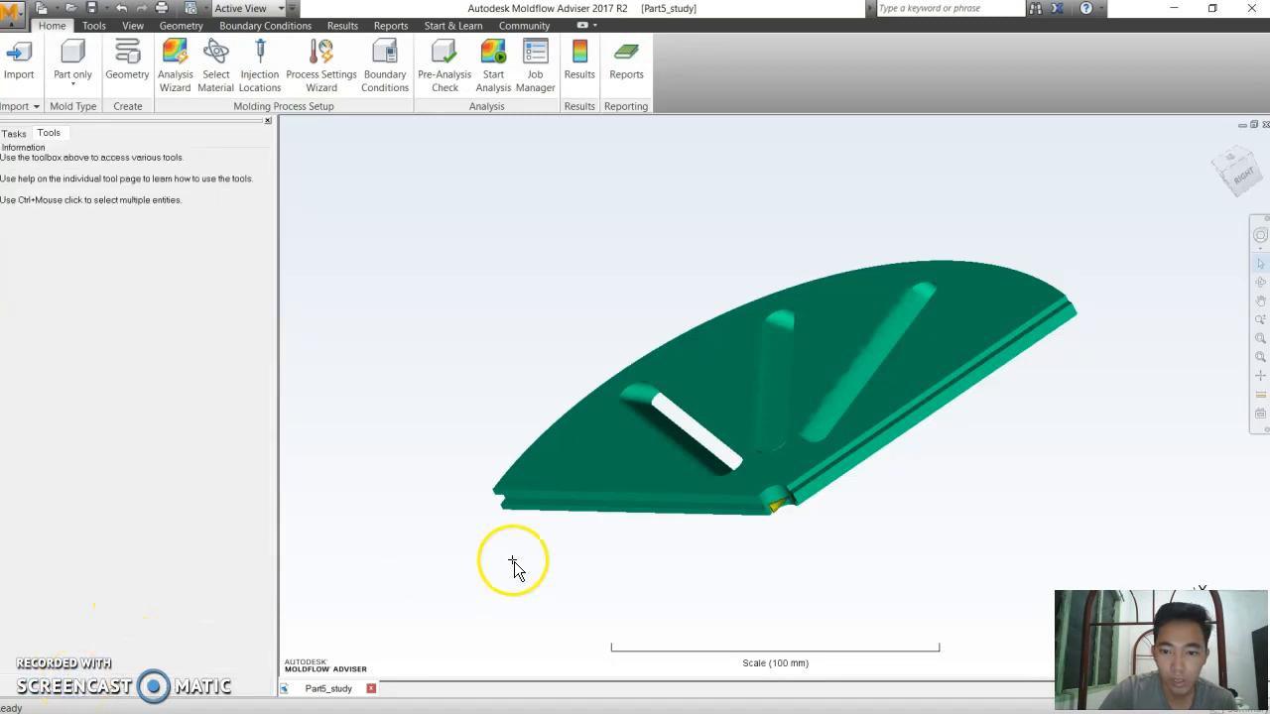
{"action": "middle_click_drag", "start_coordinate": [731, 499], "coordinate": [771, 498]}
{"action": "scroll", "coordinate": [826, 502], "scroll_direction": "down", "scroll_amount": 3}
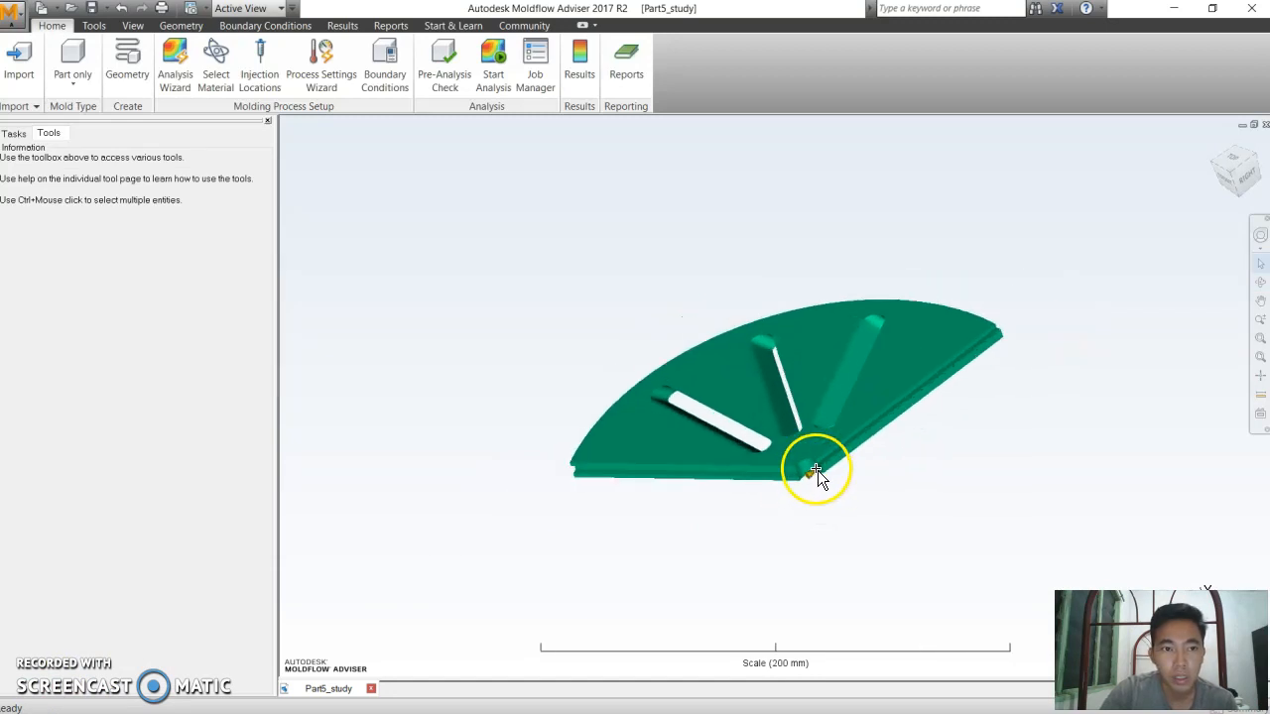
{"action": "scroll", "coordinate": [819, 474], "scroll_direction": "down", "scroll_amount": 2}
{"action": "scroll", "coordinate": [816, 472], "scroll_direction": "up", "scroll_amount": 4}
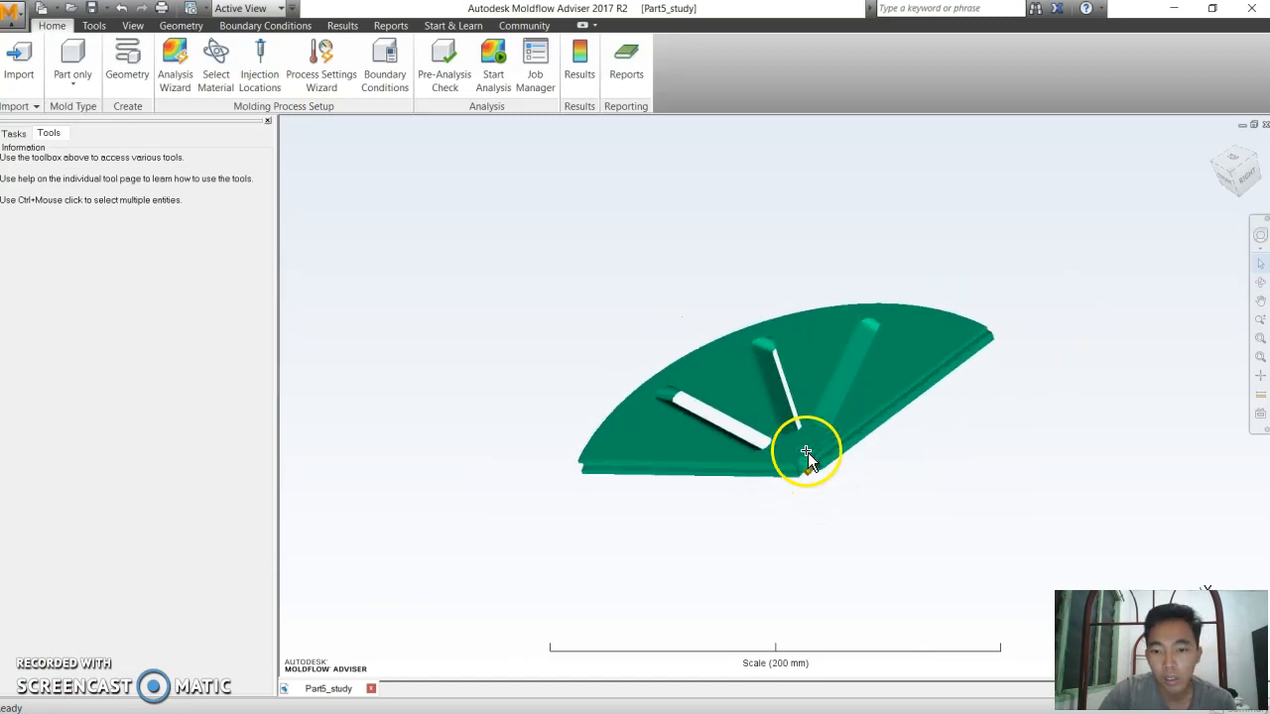
- Examine the injection location at the fan's narrow corner from several angles and distances
{"action": "middle_click_drag", "start_coordinate": [823, 489], "coordinate": [870, 497]}
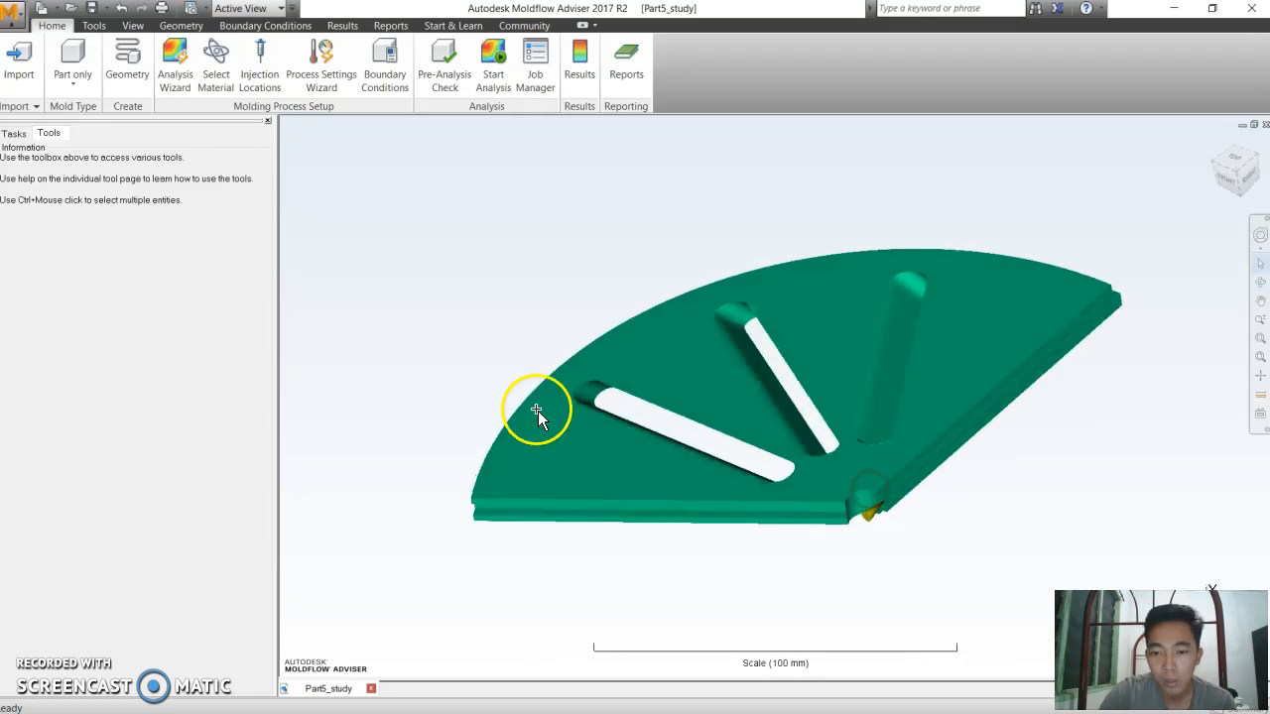
{"action": "scroll", "coordinate": [850, 507], "scroll_direction": "down", "scroll_amount": 3}
{"action": "scroll", "coordinate": [857, 486], "scroll_direction": "up", "scroll_amount": 4}
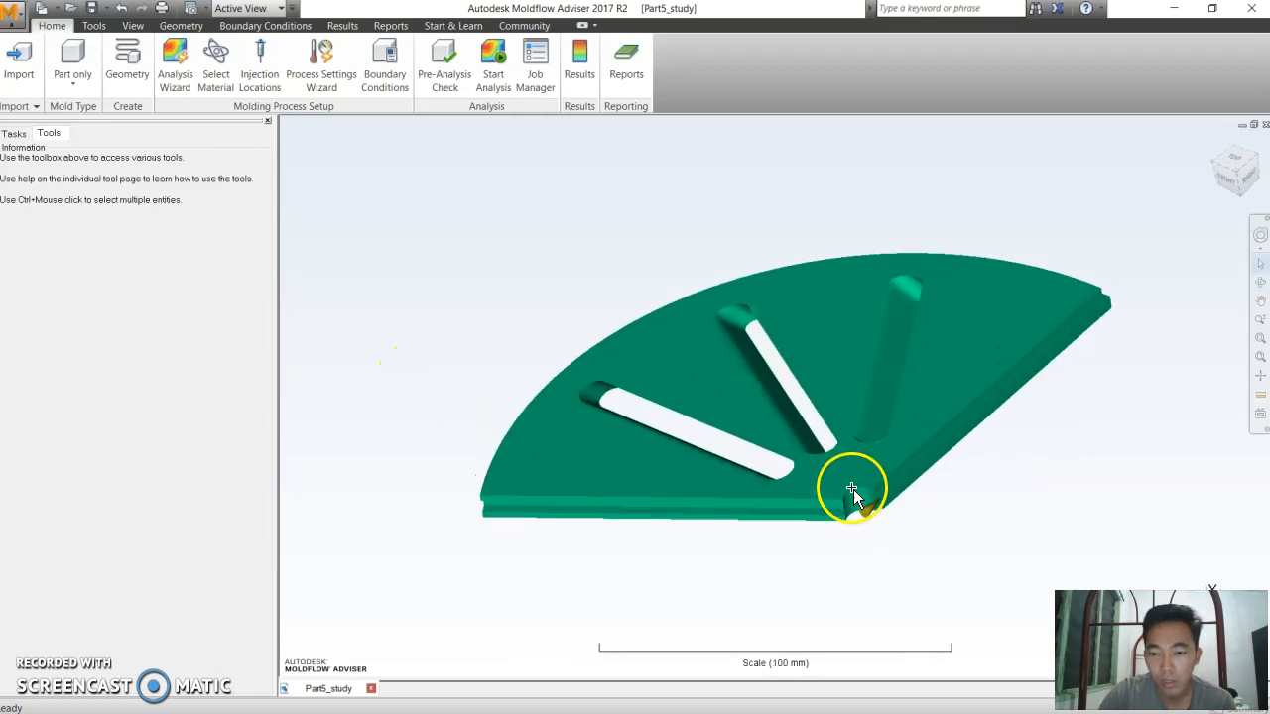
{"action": "middle_click_drag", "start_coordinate": [868, 515], "coordinate": [919, 524]}
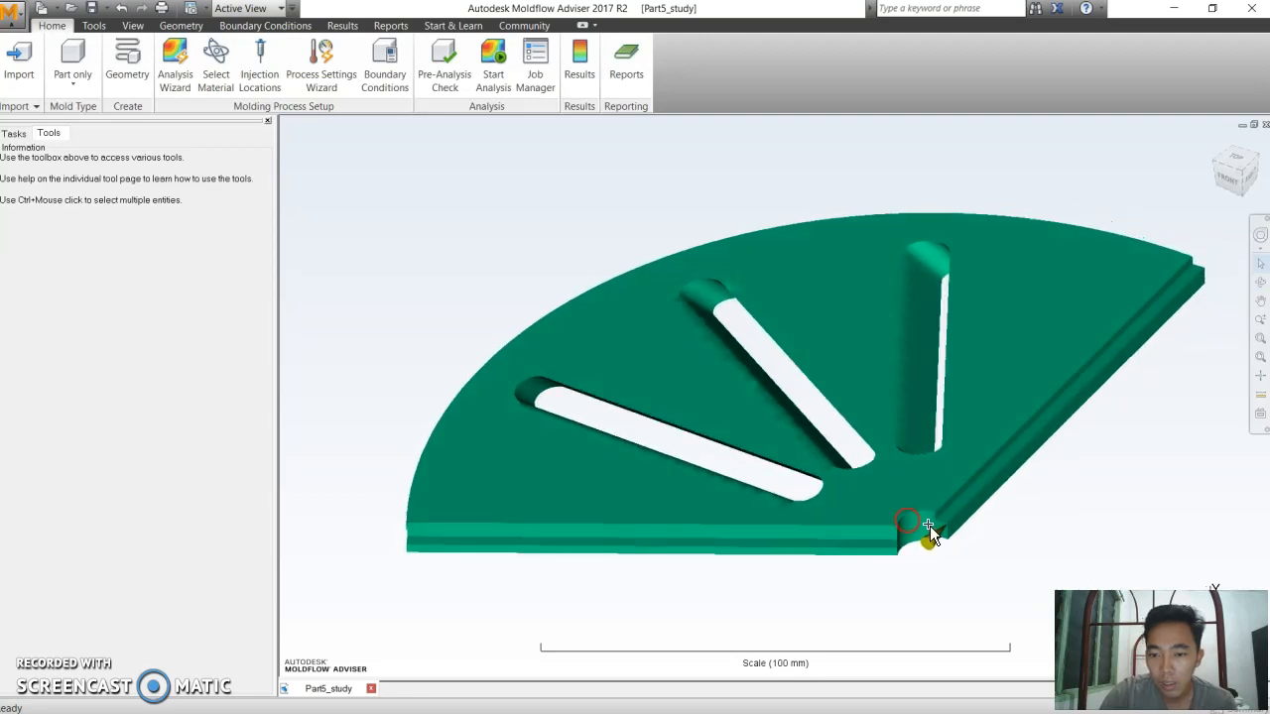
{"action": "scroll", "coordinate": [937, 531], "scroll_direction": "down", "scroll_amount": 2}
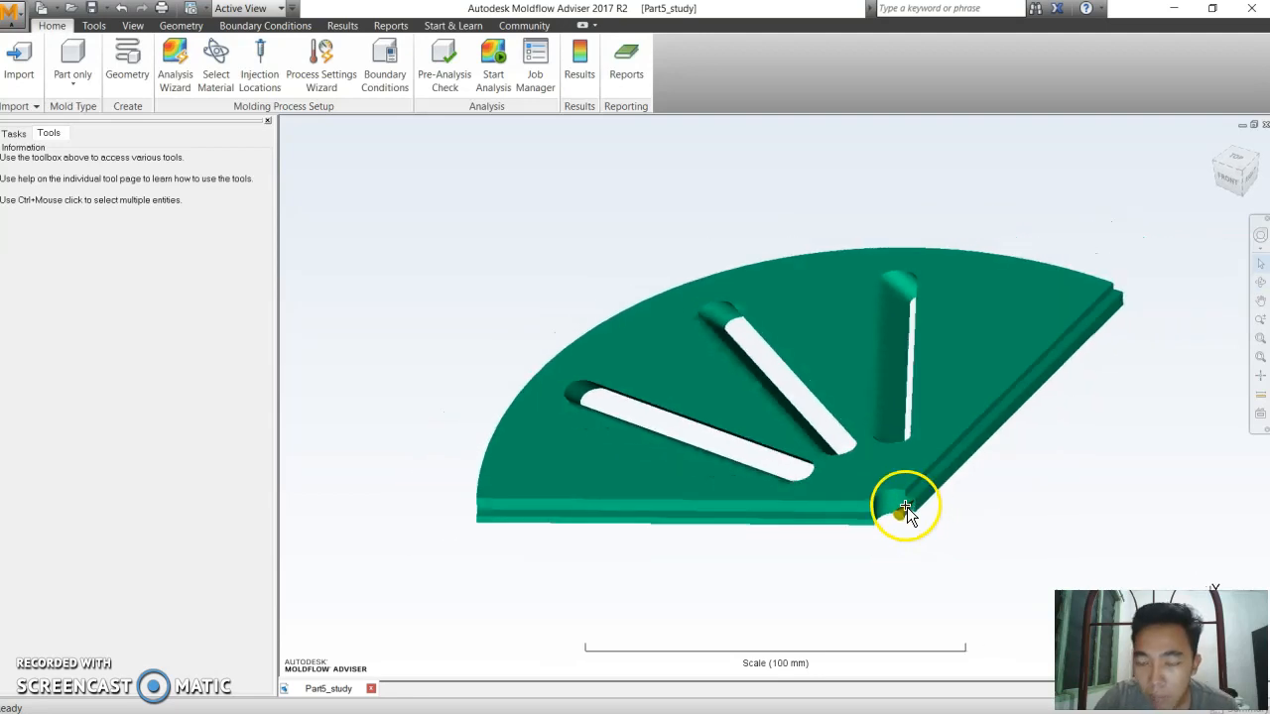
{"action": "mouse_move", "coordinate": [887, 506]}
{"action": "middle_mouse_down"}
{"action": "mouse_move", "coordinate": [830, 496]}
{"action": "mouse_move", "coordinate": [649, 513]}
{"action": "mouse_move", "coordinate": [764, 504]}
{"action": "mouse_move", "coordinate": [685, 466]}
{"action": "middle_mouse_up"}
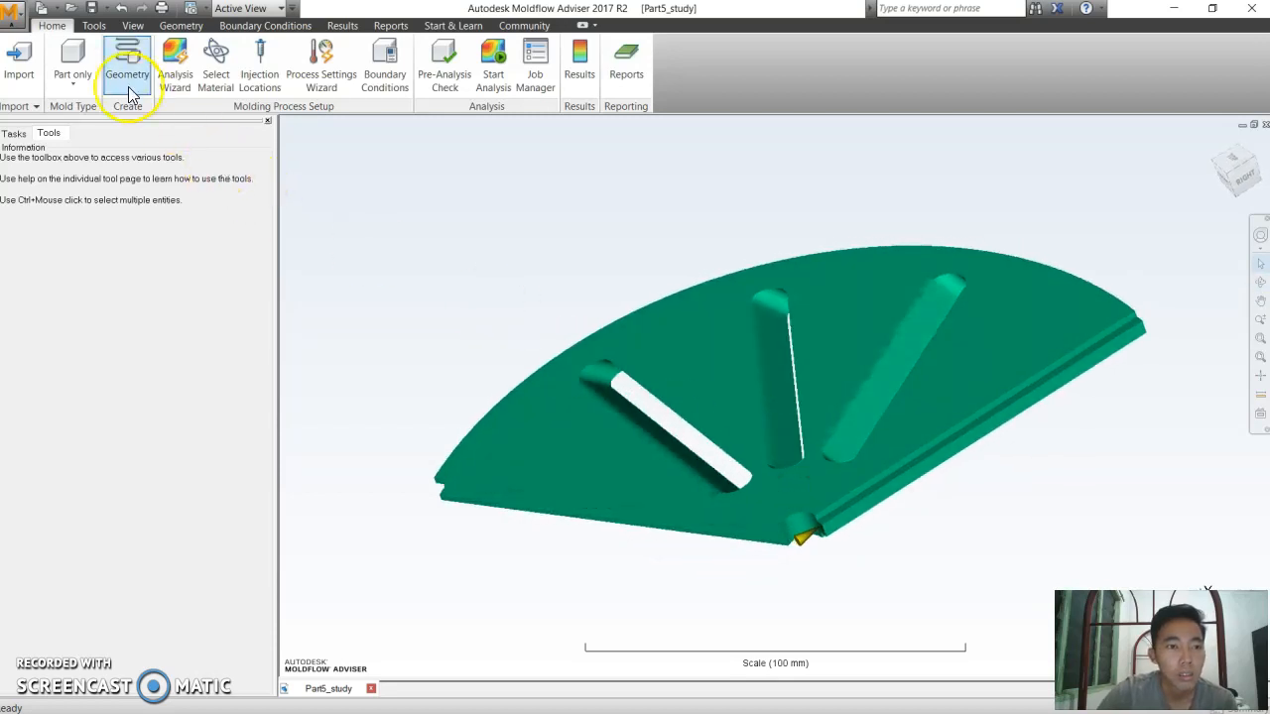
- Open the analysis material settings and choose the specific material See Trinseo EUR from manufacturer Styron EUR
{"action": "left_click", "coordinate": [209, 59]}
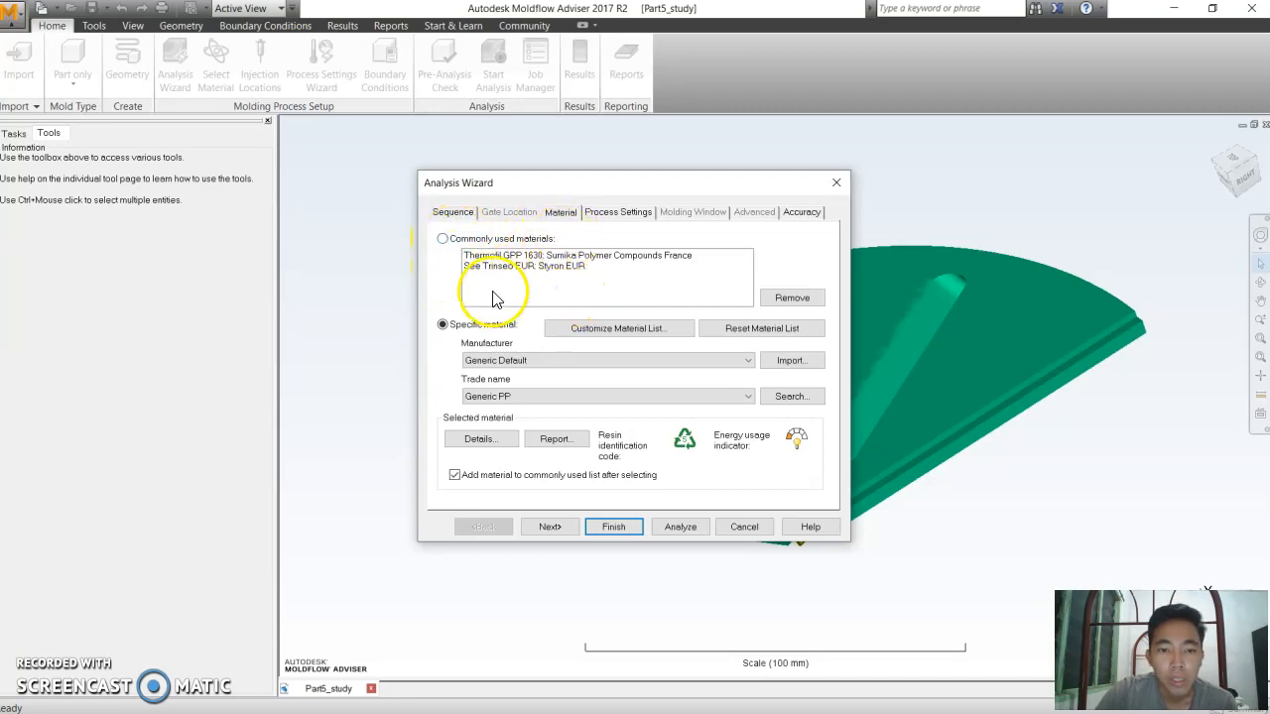
{"action": "left_click", "coordinate": [558, 360]}
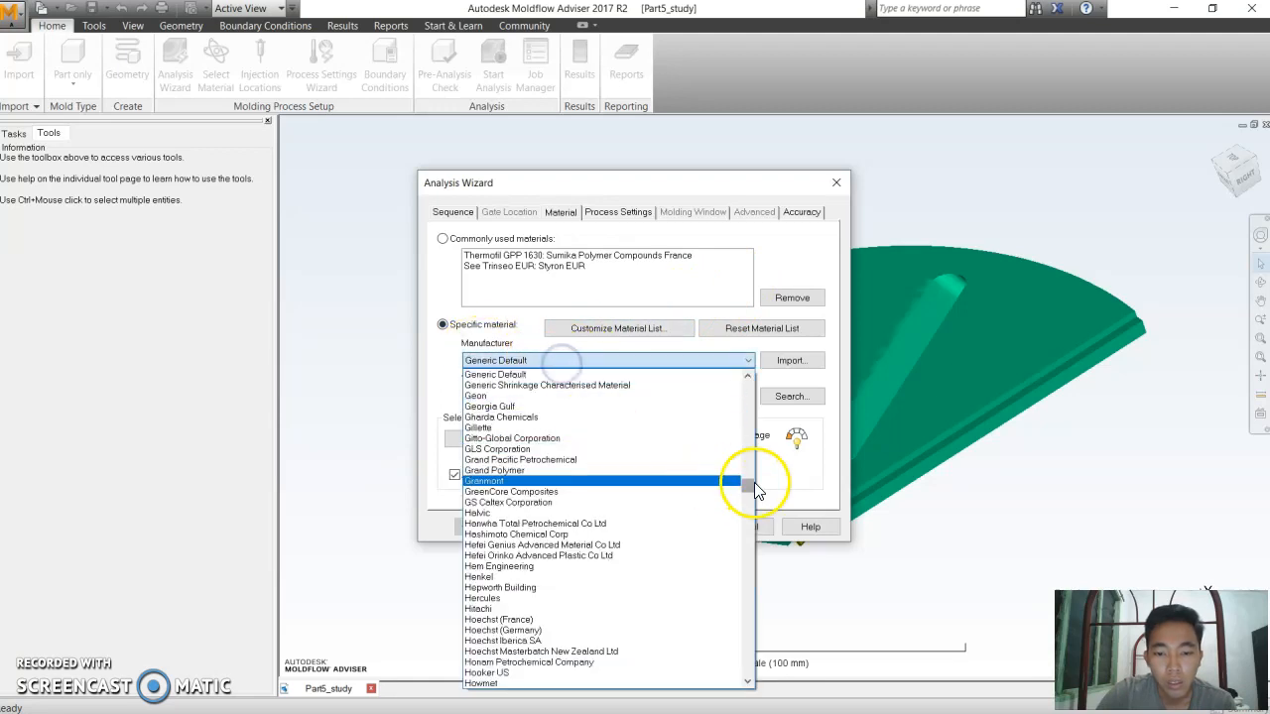
{"action": "left_click_drag", "start_coordinate": [750, 481], "coordinate": [744, 629]}
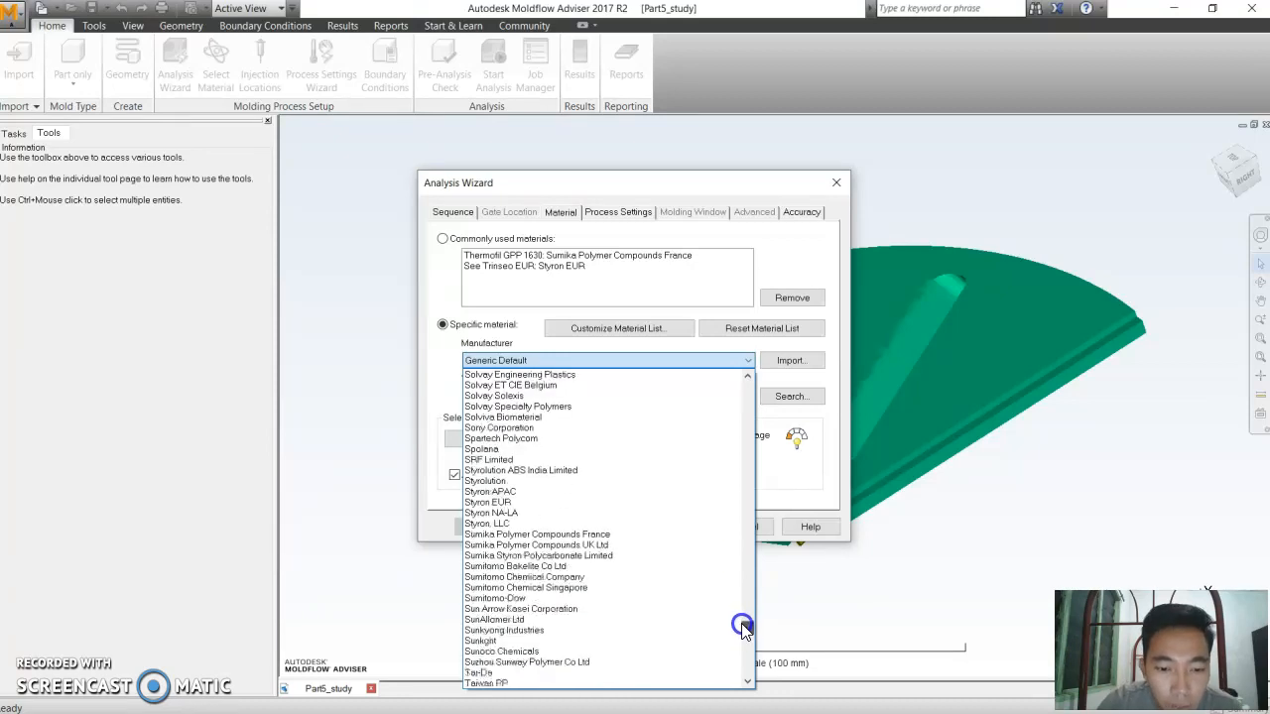
{"action": "left_click", "coordinate": [534, 503]}
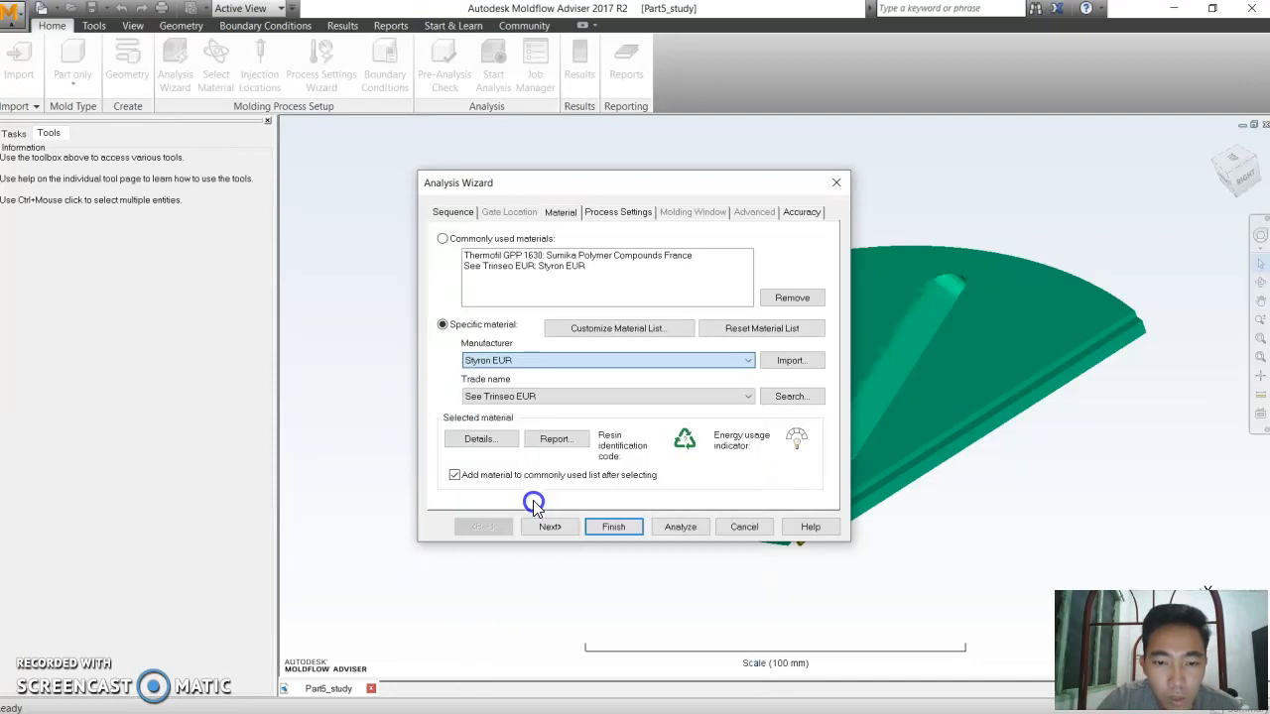
{"action": "left_click", "coordinate": [570, 396]}
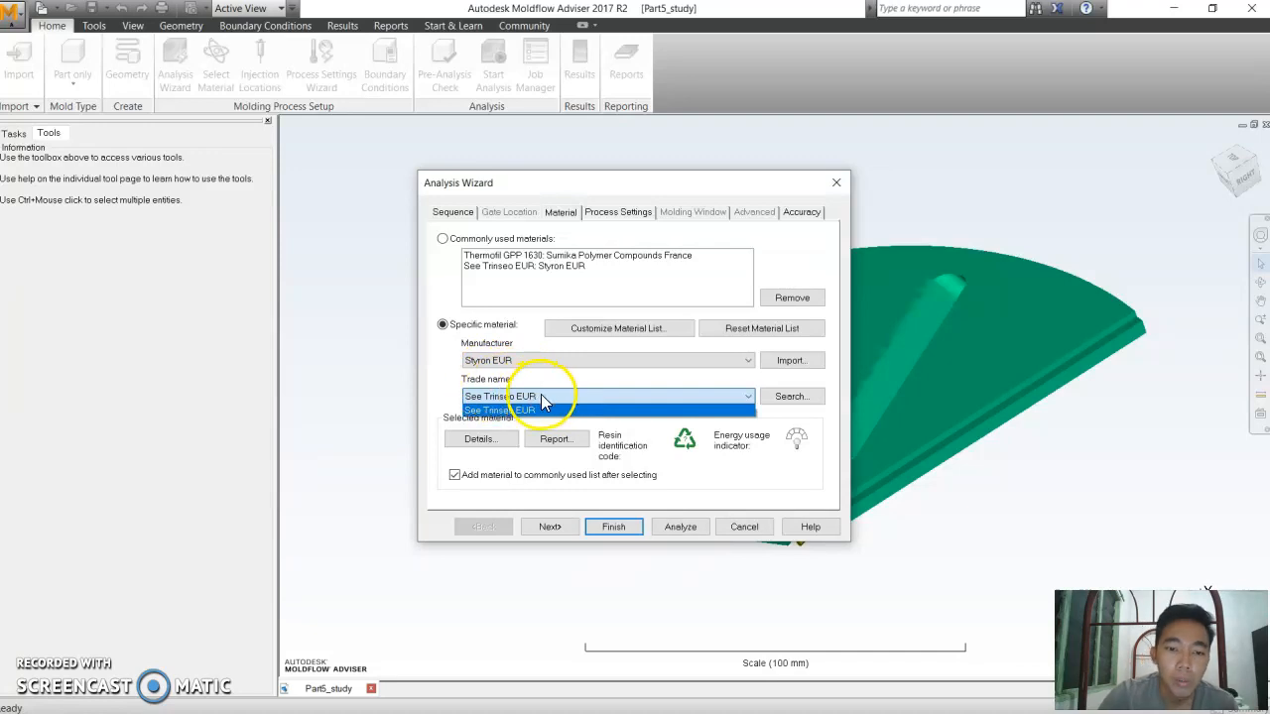
{"action": "left_click", "coordinate": [549, 398]}
- Change the material to Thermofil AX93879 from manufacturer Sumika Polymer Compounds France
{"action": "left_click", "coordinate": [565, 362]}
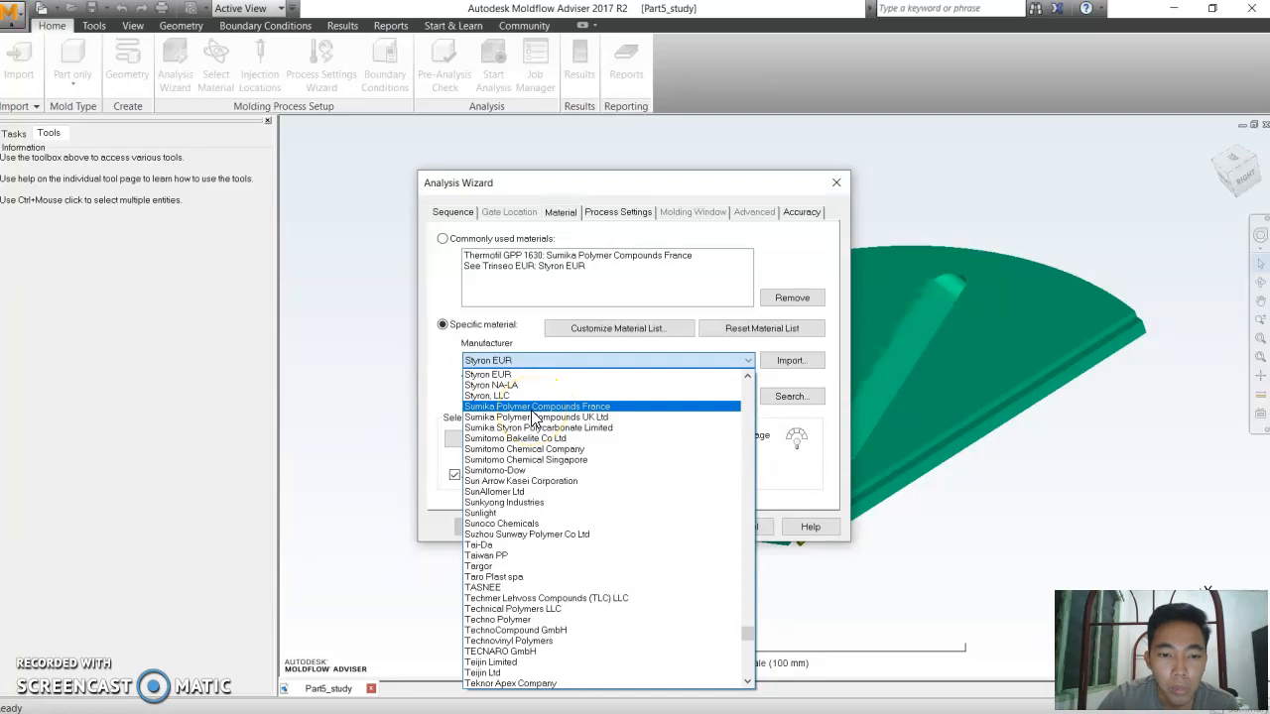
{"action": "left_click", "coordinate": [532, 408]}
{"action": "left_click", "coordinate": [537, 398]}
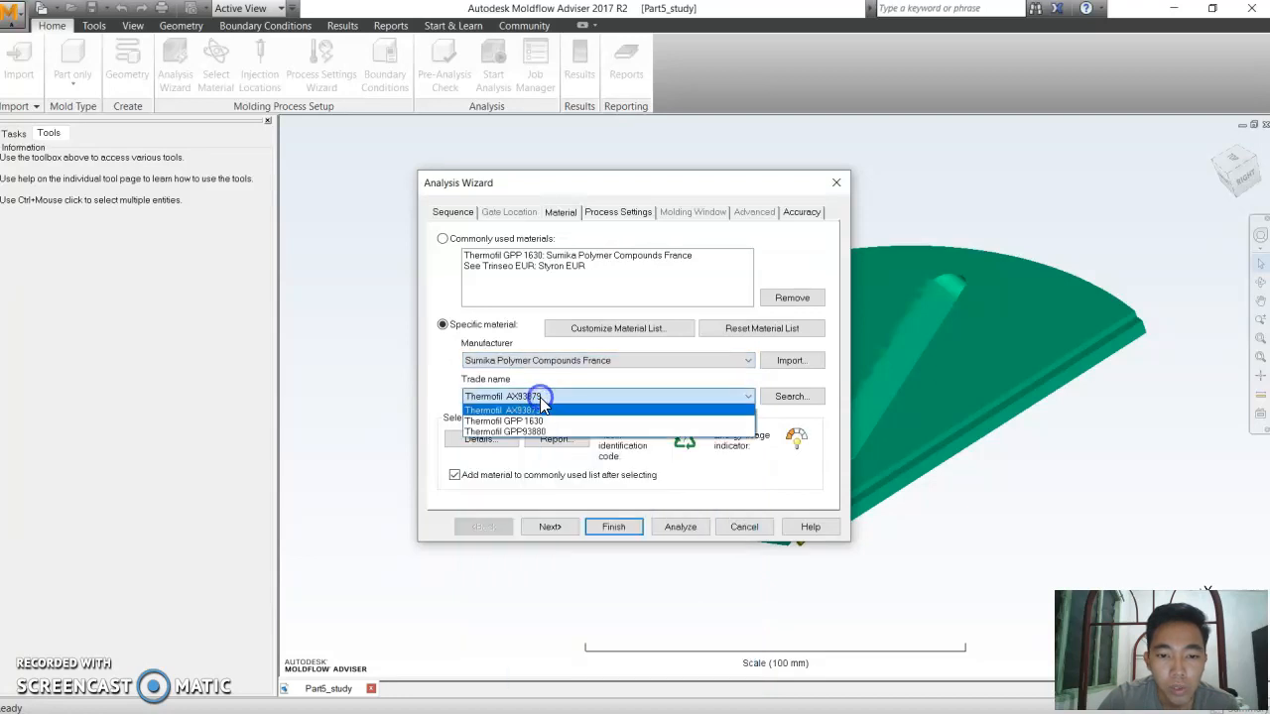
{"action": "left_click", "coordinate": [537, 423]}
{"action": "left_click", "coordinate": [540, 397]}
{"action": "left_click", "coordinate": [543, 411]}
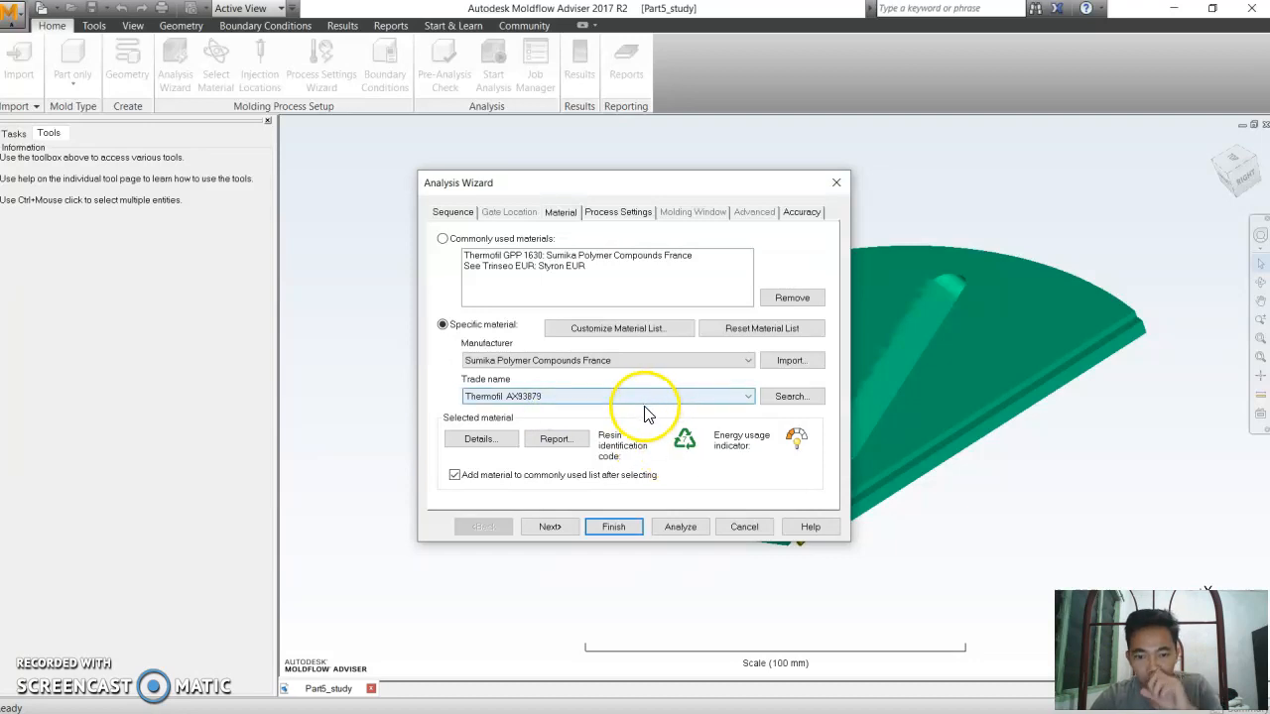
- Set the mold temperature to 50 °C and the melt temperature to 250 °C in the process settings
{"action": "left_click", "coordinate": [554, 527]}
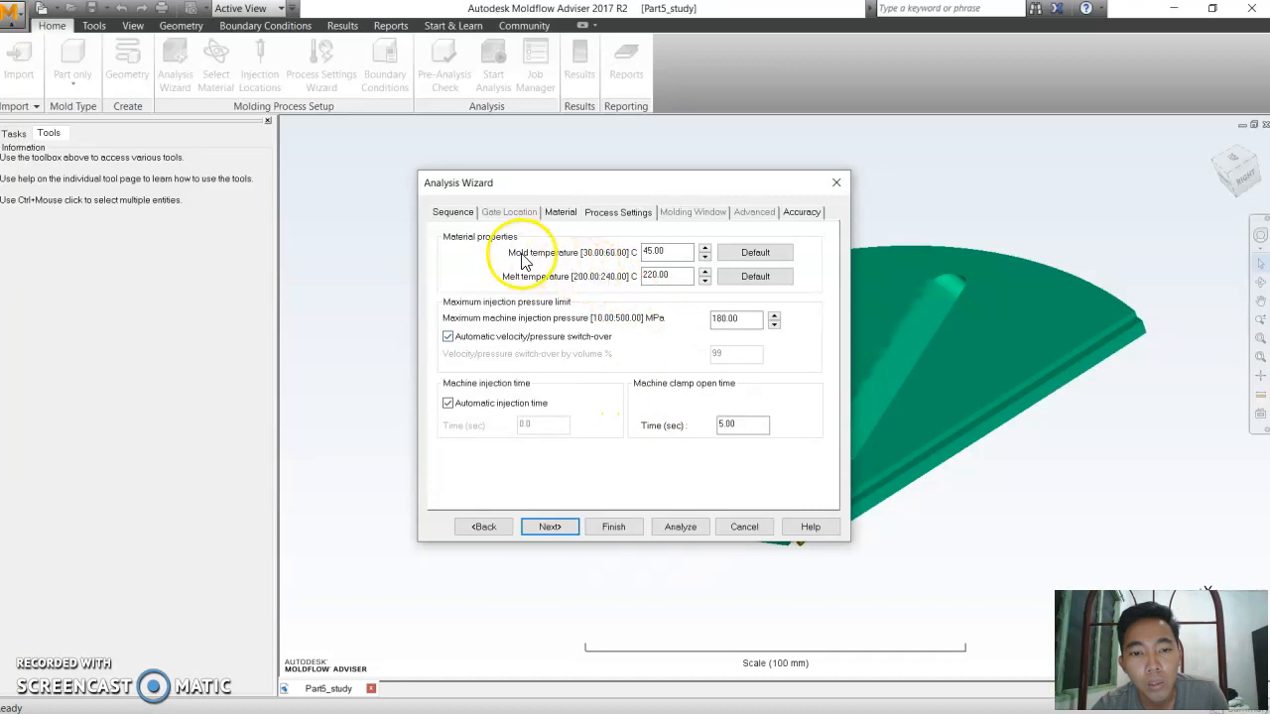
{"action": "double_click", "coordinate": [653, 251]}
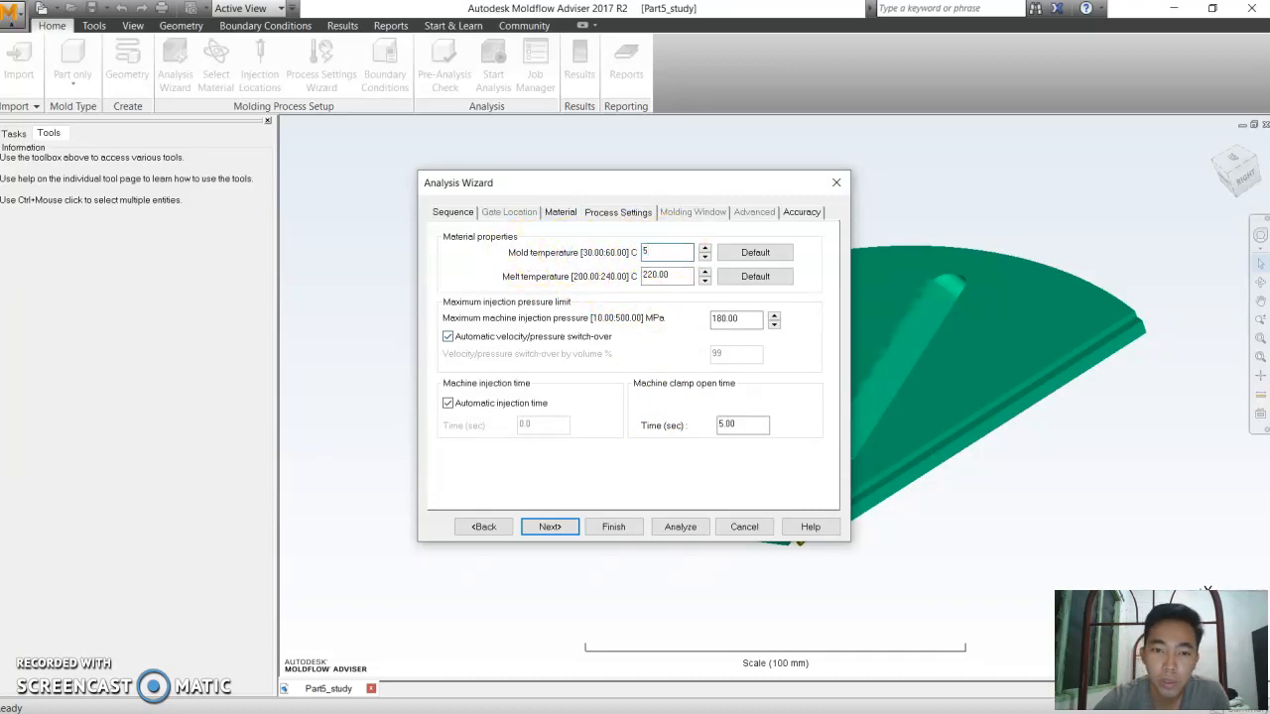
{"action": "double_click", "coordinate": [659, 276]}
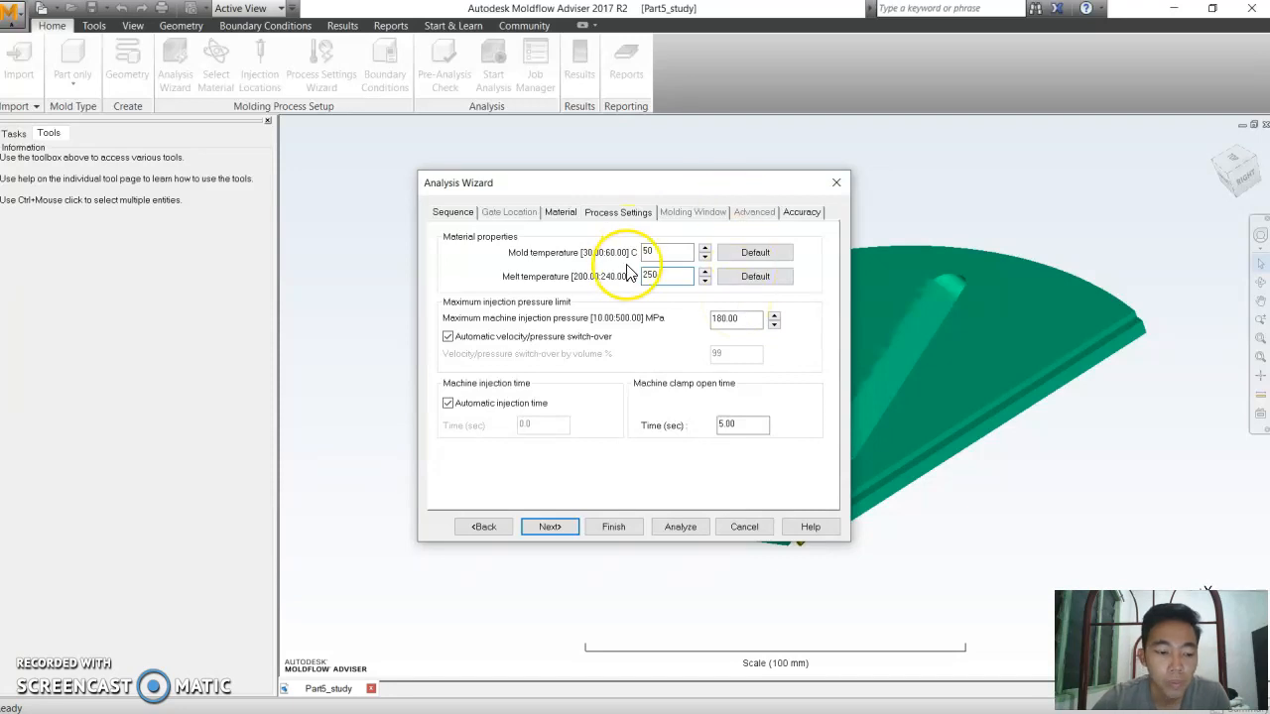
{"action": "left_click", "coordinate": [554, 527]}
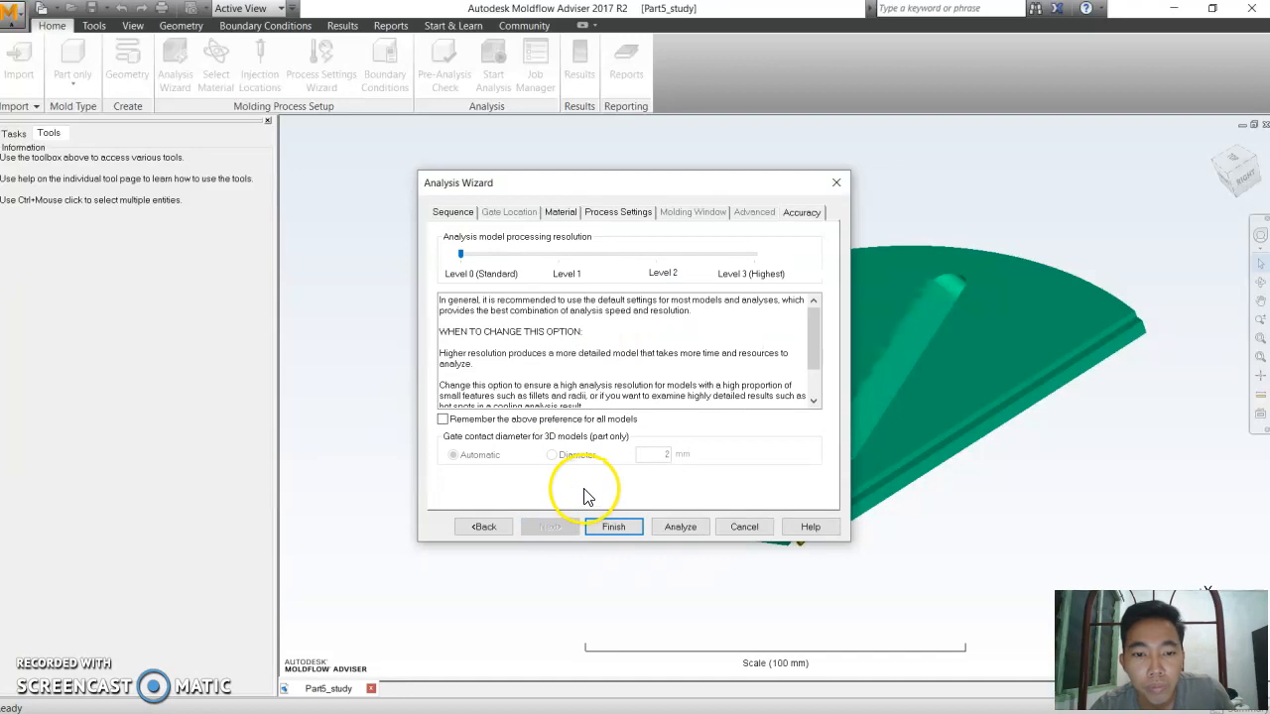
- Run the analysis at the Level 0 (Standard) resolution and dismiss the completion message
{"action": "left_click", "coordinate": [674, 527]}
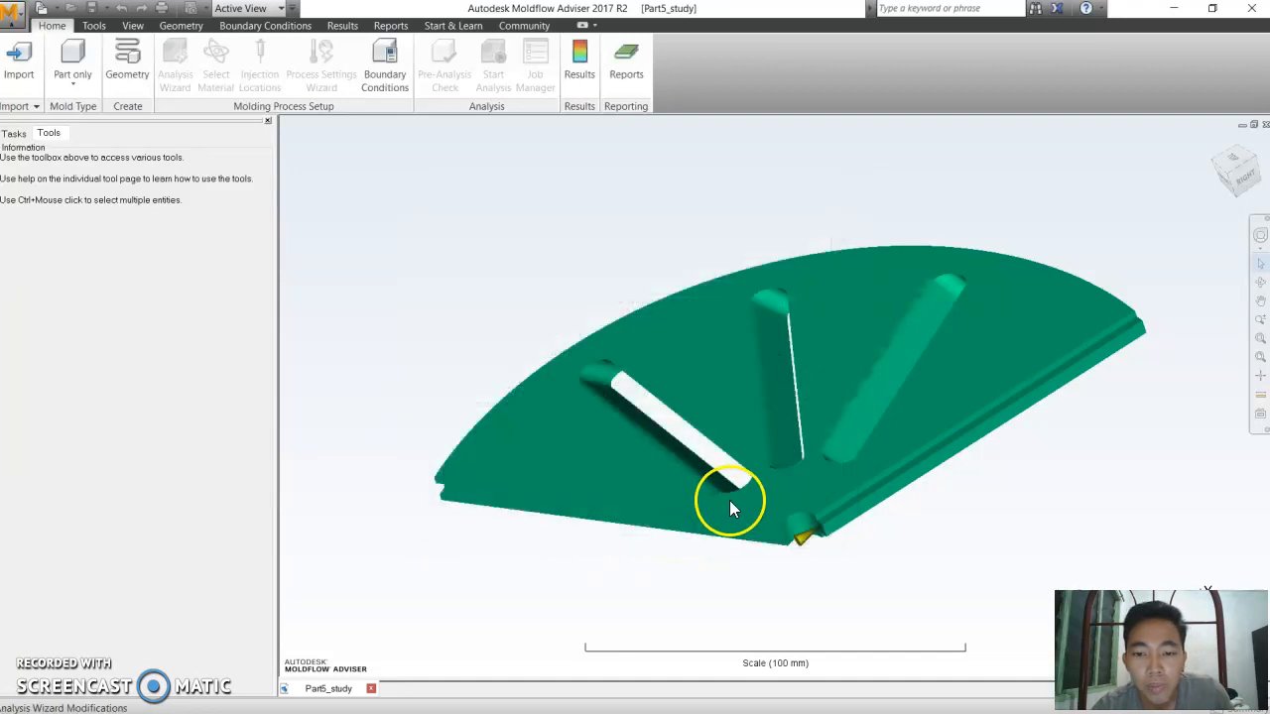
{"action": "left_click", "coordinate": [622, 458]}
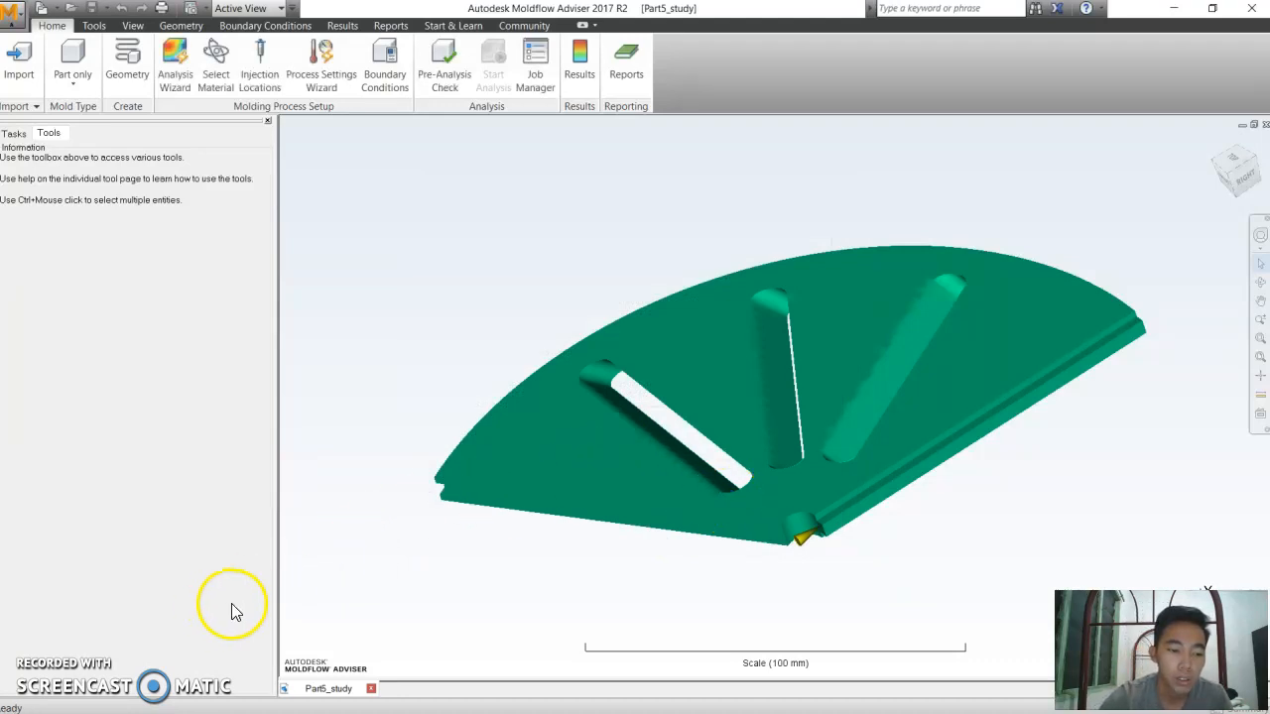
{"action": "middle_click_drag", "start_coordinate": [558, 468], "coordinate": [658, 440]}
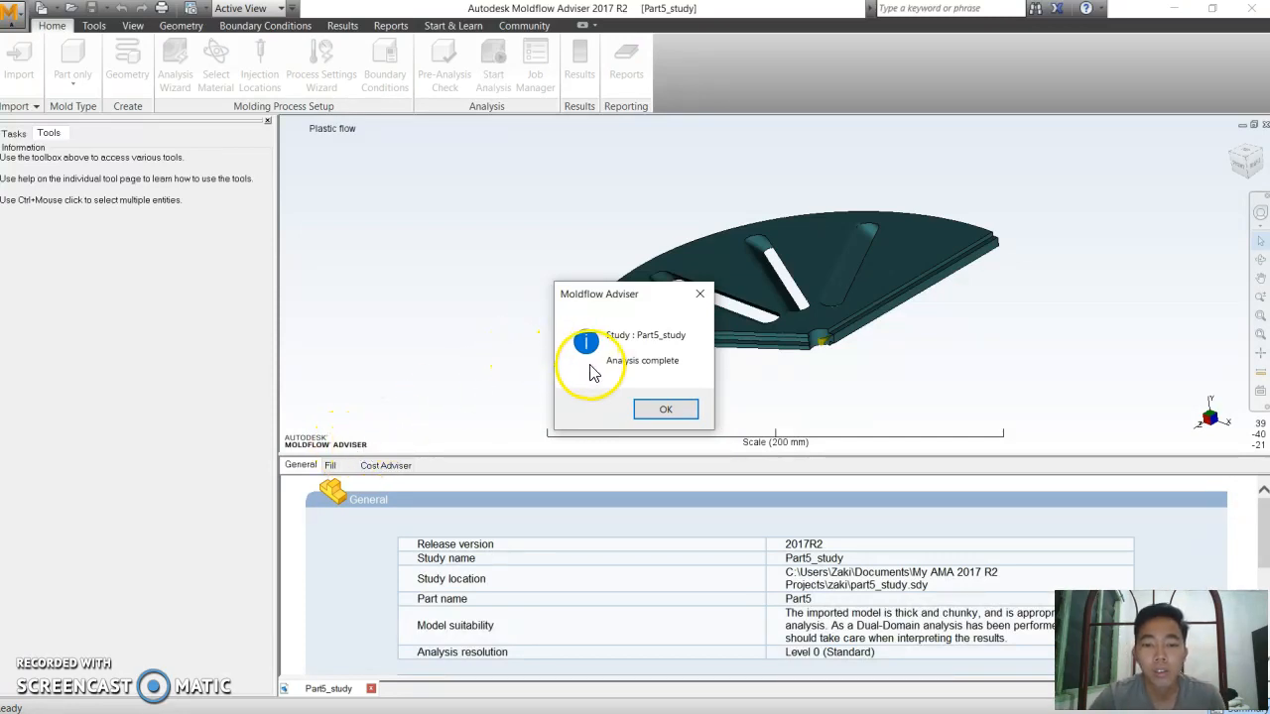
{"action": "left_click", "coordinate": [670, 410]}
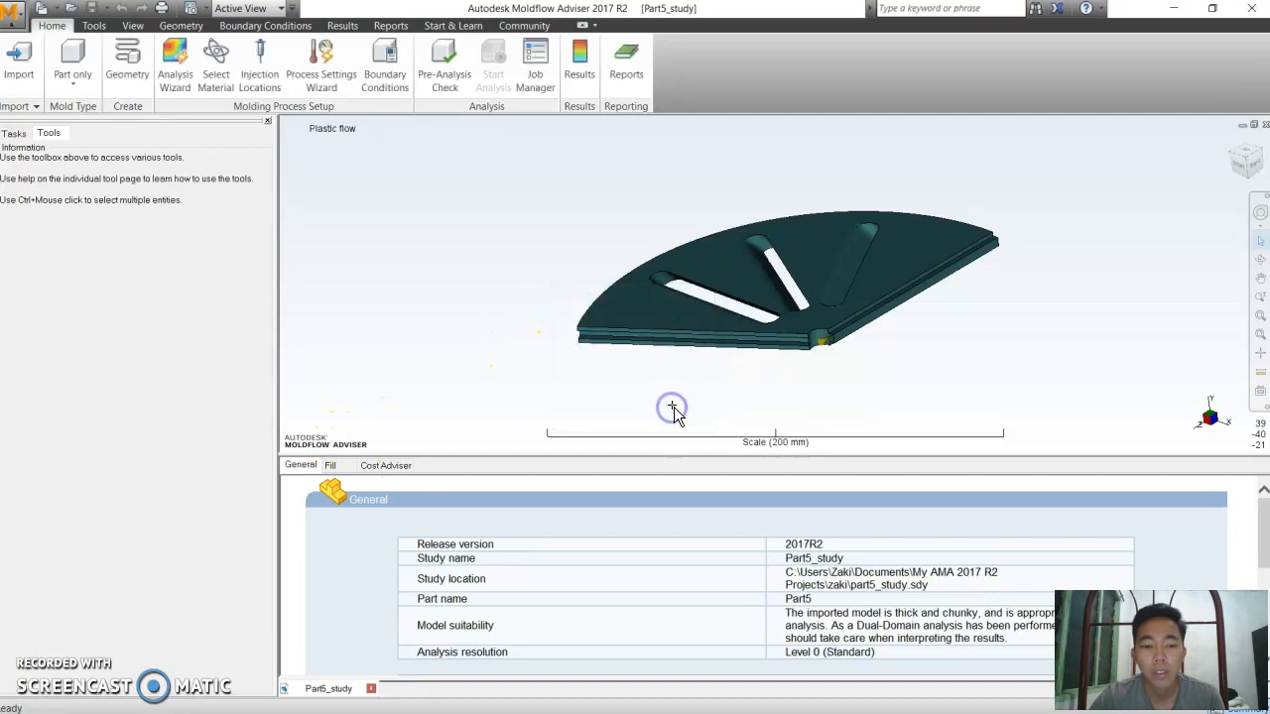
- Review the General summary with its material and process data, and the Fill summary with its cycle time chart
{"action": "scroll", "coordinate": [605, 544], "scroll_direction": "down", "scroll_amount": 1}
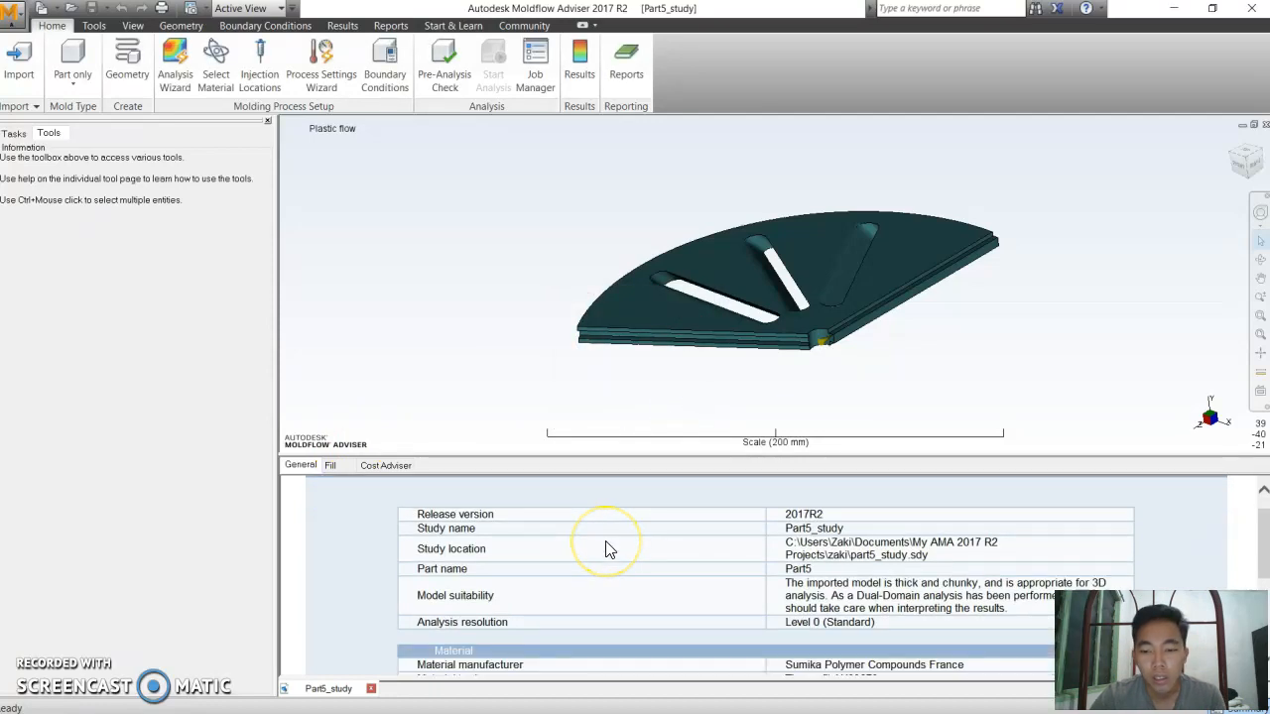
{"action": "scroll", "coordinate": [609, 550], "scroll_direction": "down", "scroll_amount": 3}
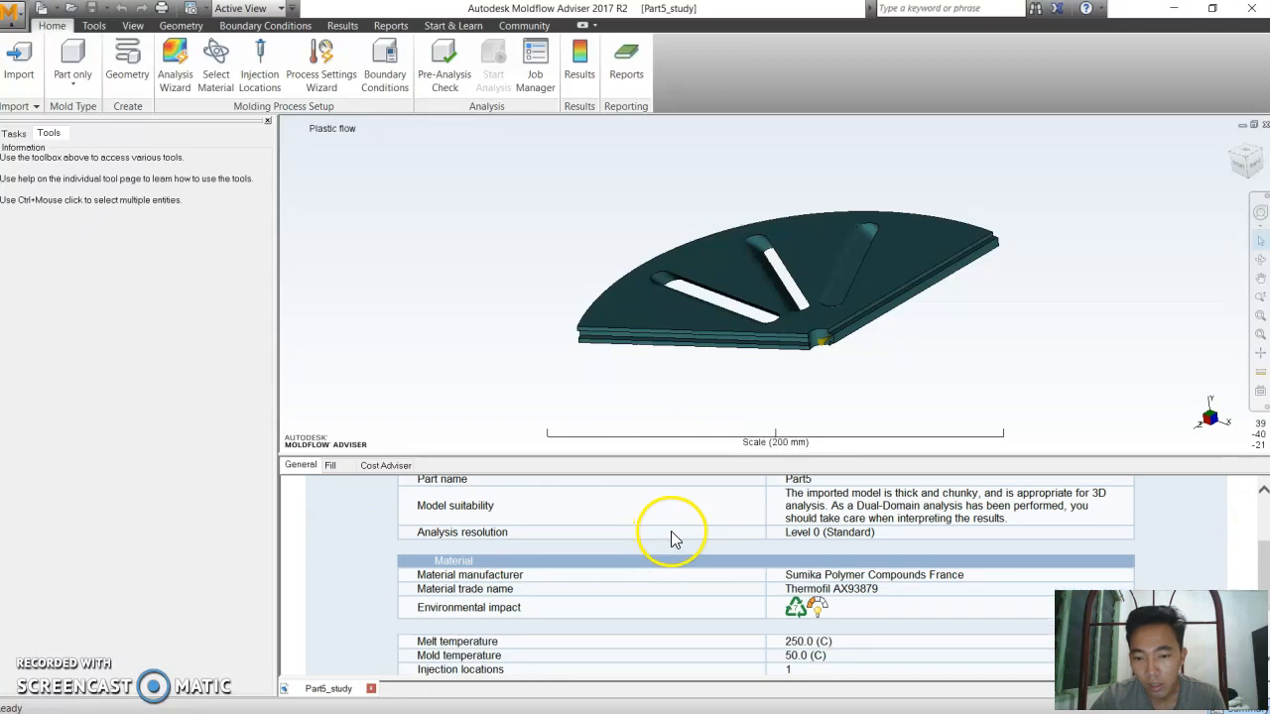
{"action": "scroll", "coordinate": [684, 546], "scroll_direction": "down", "scroll_amount": 4}
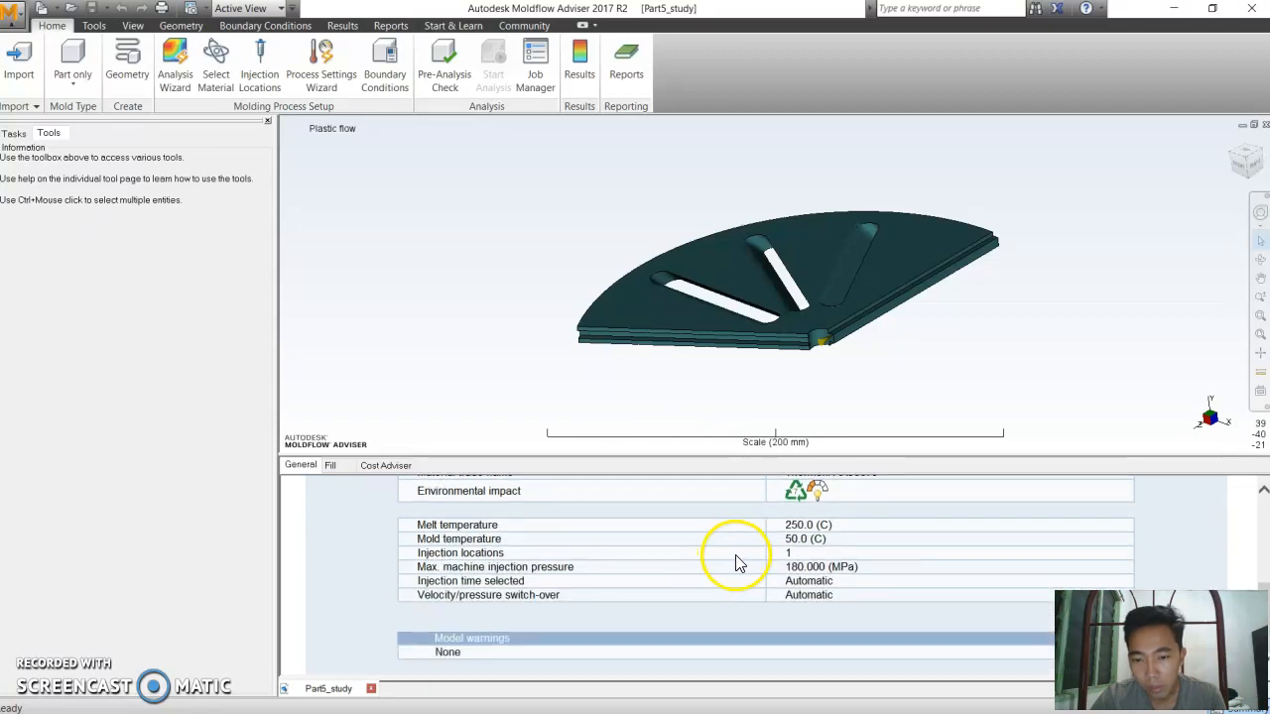
{"action": "scroll", "coordinate": [735, 562], "scroll_direction": "up", "scroll_amount": 2}
{"action": "left_click", "coordinate": [331, 465]}
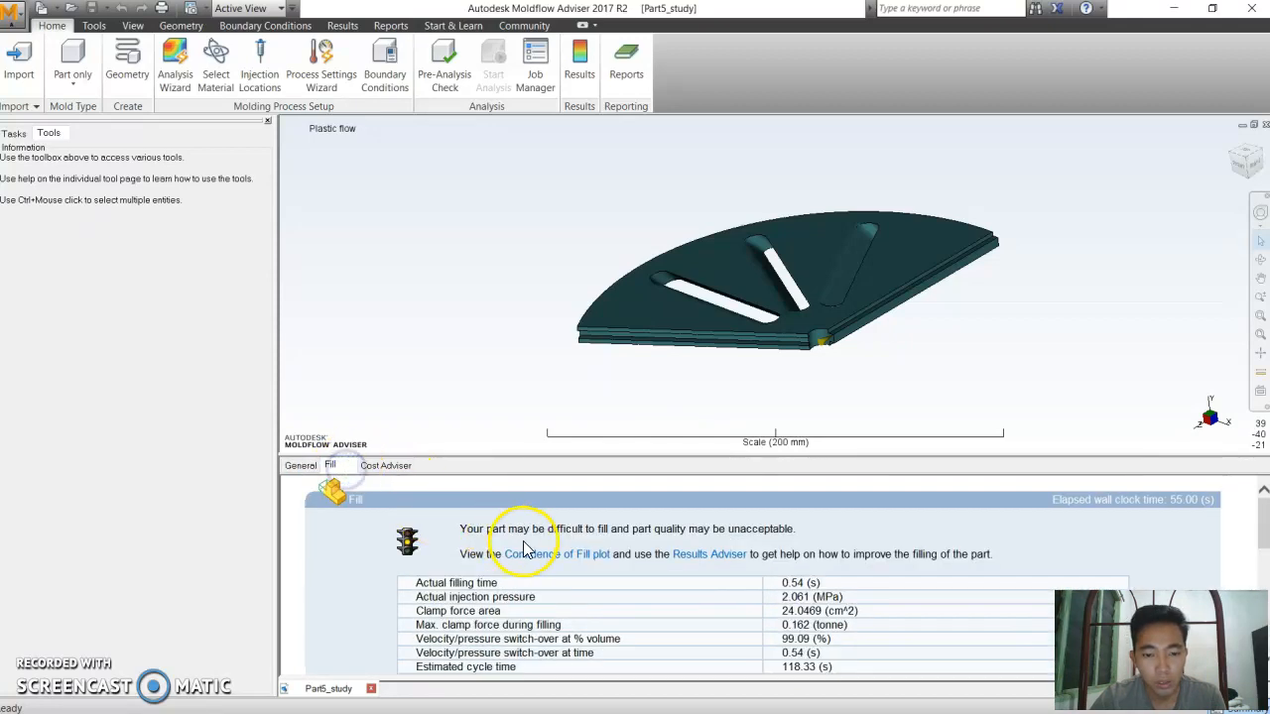
{"action": "scroll", "coordinate": [525, 552], "scroll_direction": "down", "scroll_amount": 12}
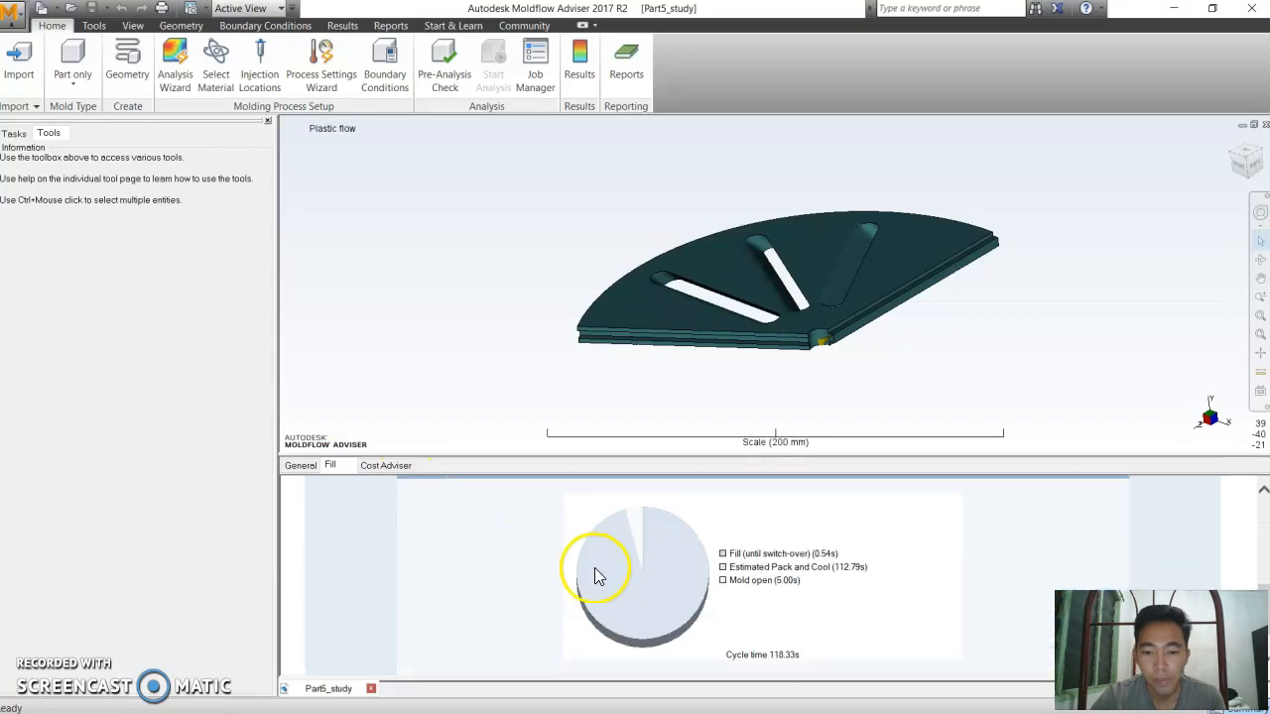
{"action": "scroll", "coordinate": [596, 573], "scroll_direction": "down", "scroll_amount": 3}
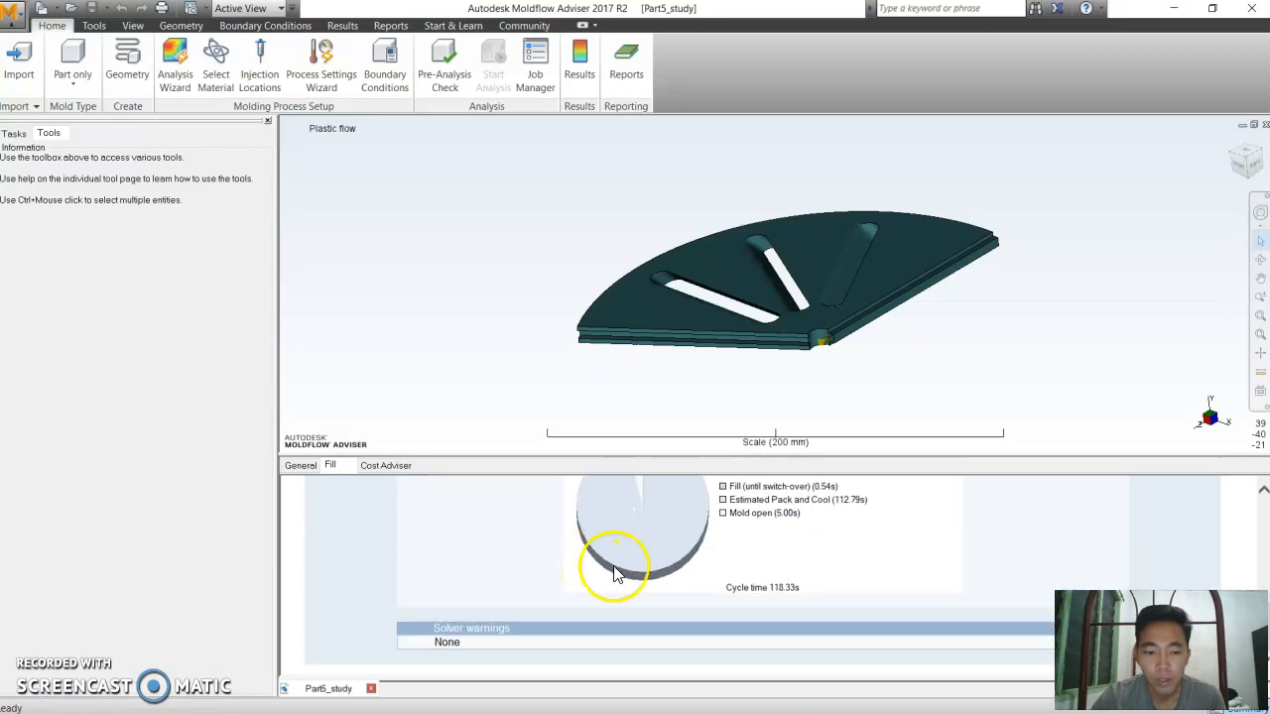
{"action": "scroll", "coordinate": [675, 568], "scroll_direction": "up", "scroll_amount": 12}
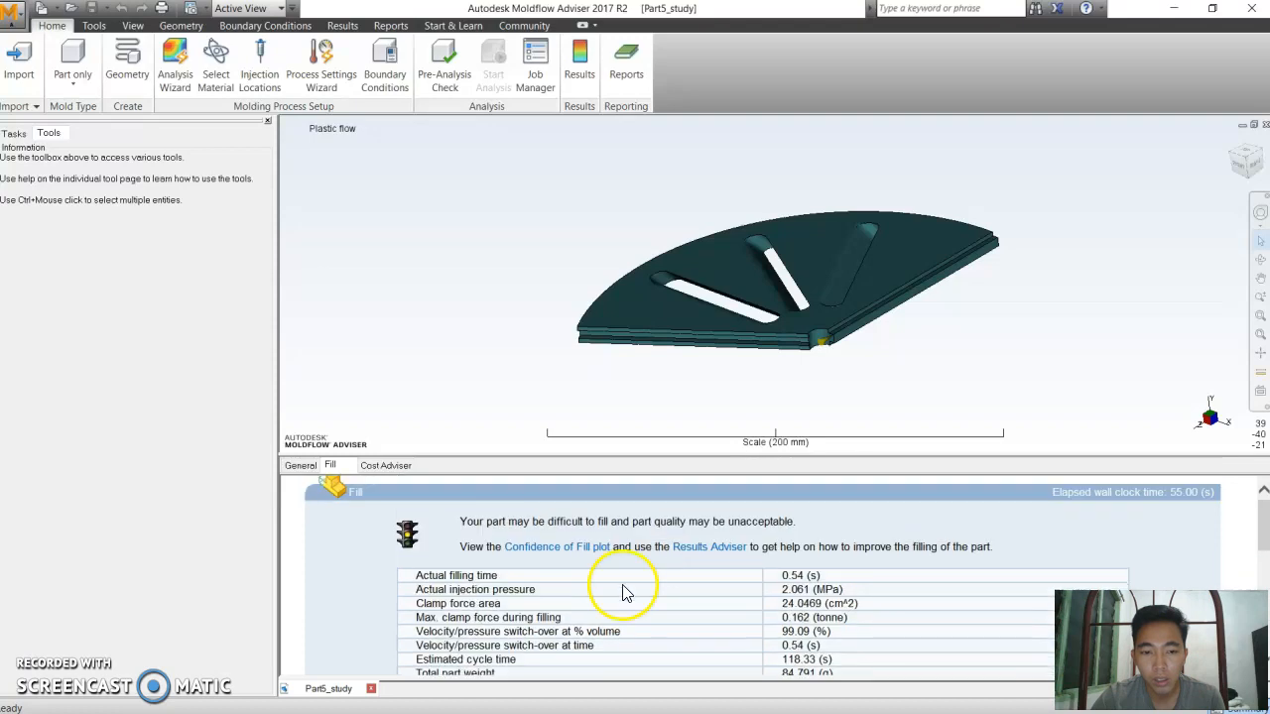
- Close Part5_study and reopen it from the project's task list, with the fan part shown at an oblique angle
{"action": "left_click", "coordinate": [371, 689]}
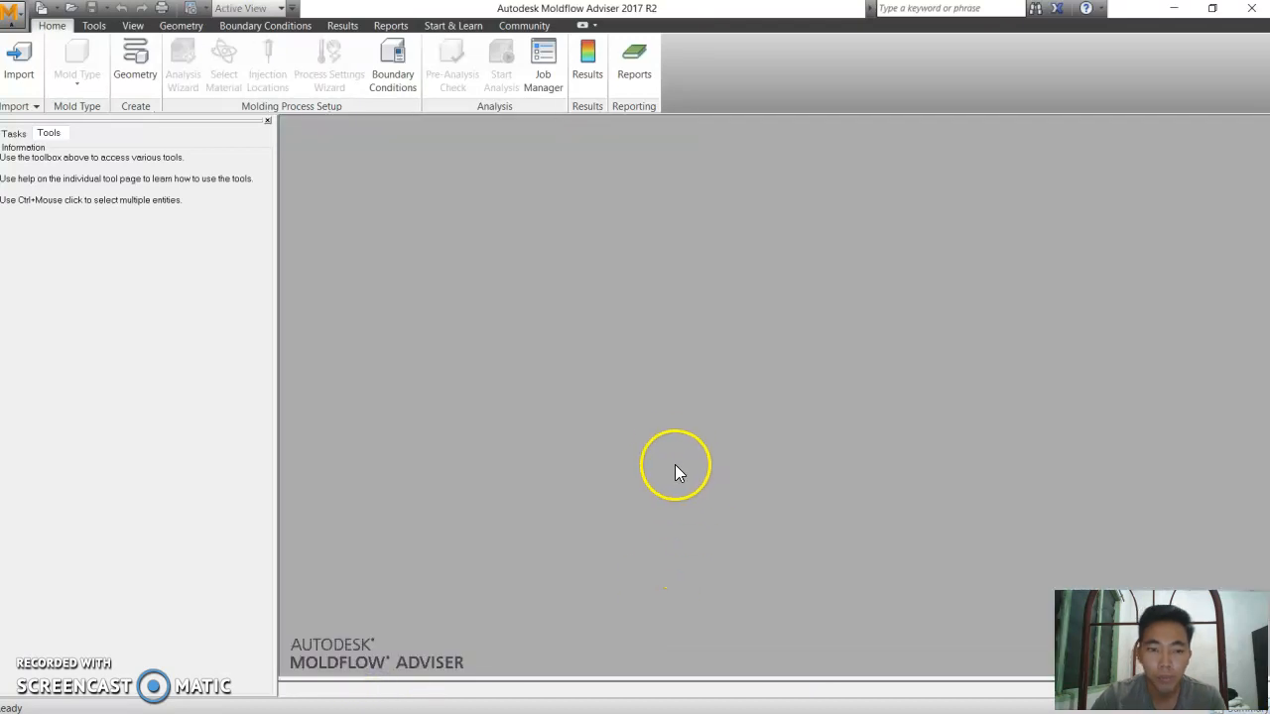
{"action": "left_click", "coordinate": [18, 133]}
{"action": "double_click", "coordinate": [39, 159]}
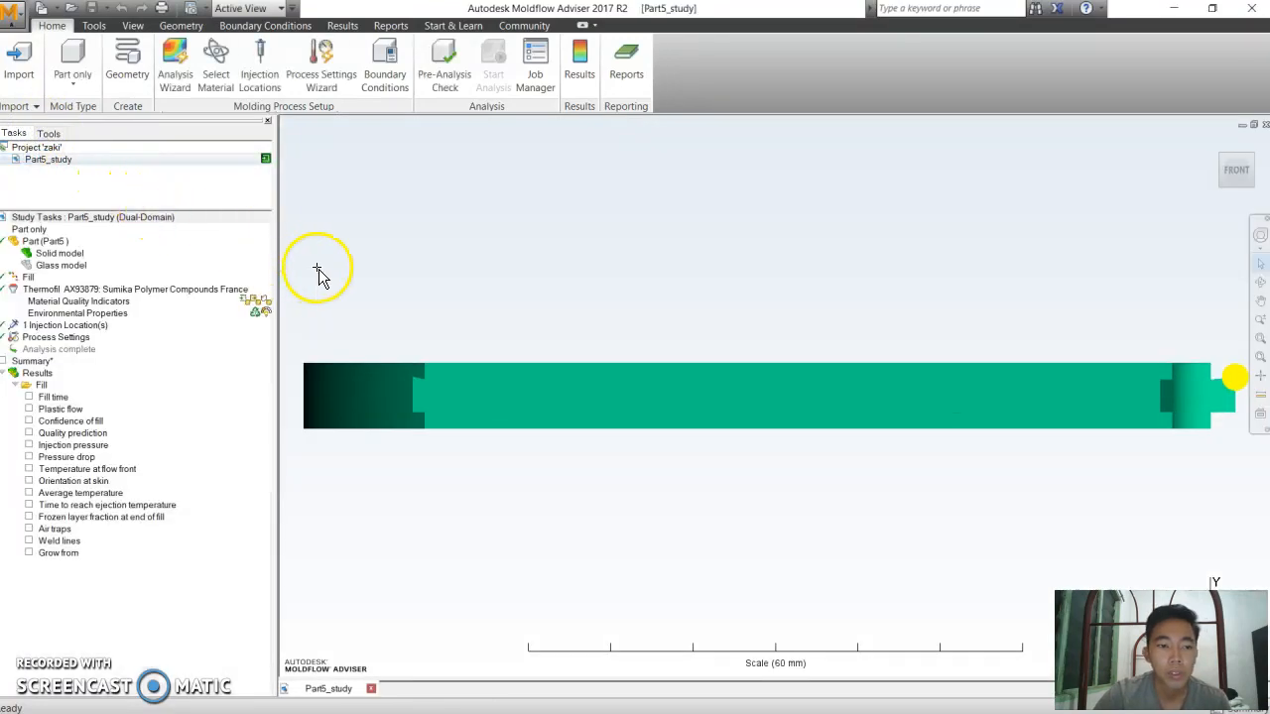
{"action": "mouse_move", "coordinate": [615, 337]}
{"action": "middle_mouse_down"}
{"action": "mouse_move", "coordinate": [570, 363]}
{"action": "mouse_move", "coordinate": [732, 326]}
{"action": "mouse_move", "coordinate": [657, 320]}
{"action": "mouse_move", "coordinate": [676, 325]}
{"action": "mouse_move", "coordinate": [661, 340]}
{"action": "mouse_move", "coordinate": [690, 335]}
{"action": "mouse_move", "coordinate": [614, 345]}
{"action": "middle_mouse_up"}
{"action": "scroll", "coordinate": [601, 359], "scroll_direction": "down", "scroll_amount": 3}
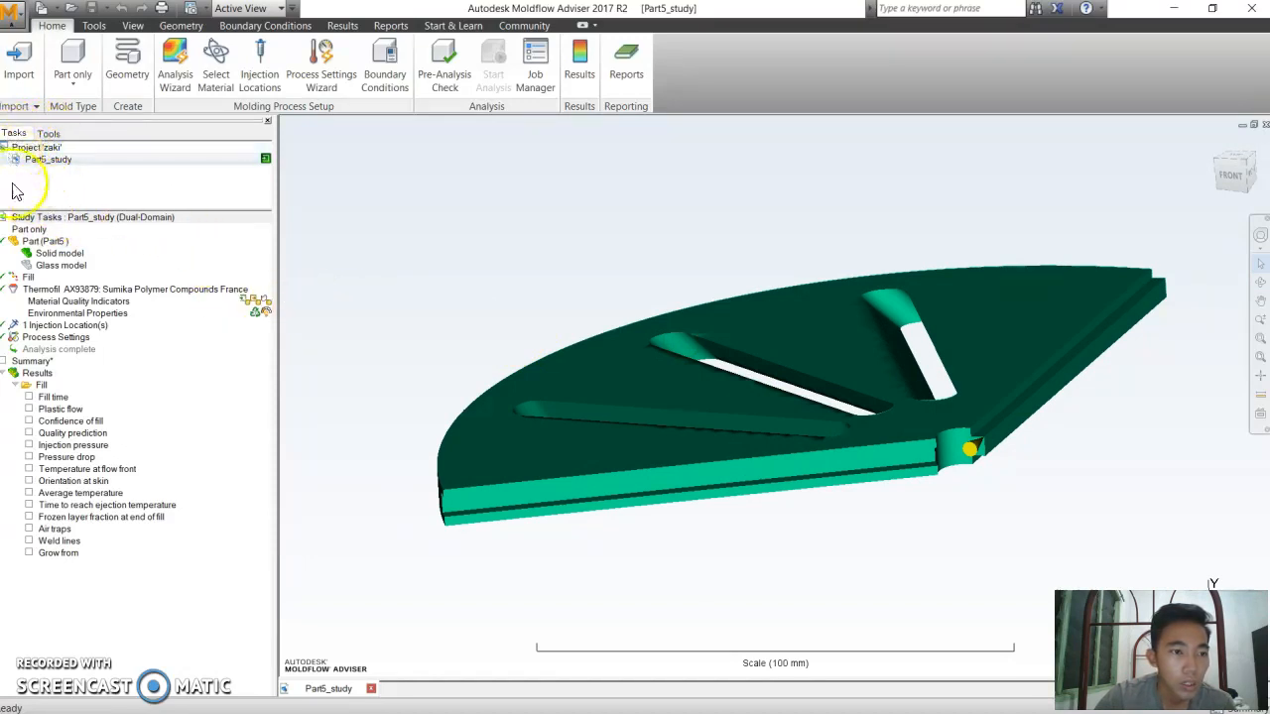
- Display the Fill time result on the part and inspect its distribution from several angles
{"action": "left_click", "coordinate": [30, 398]}
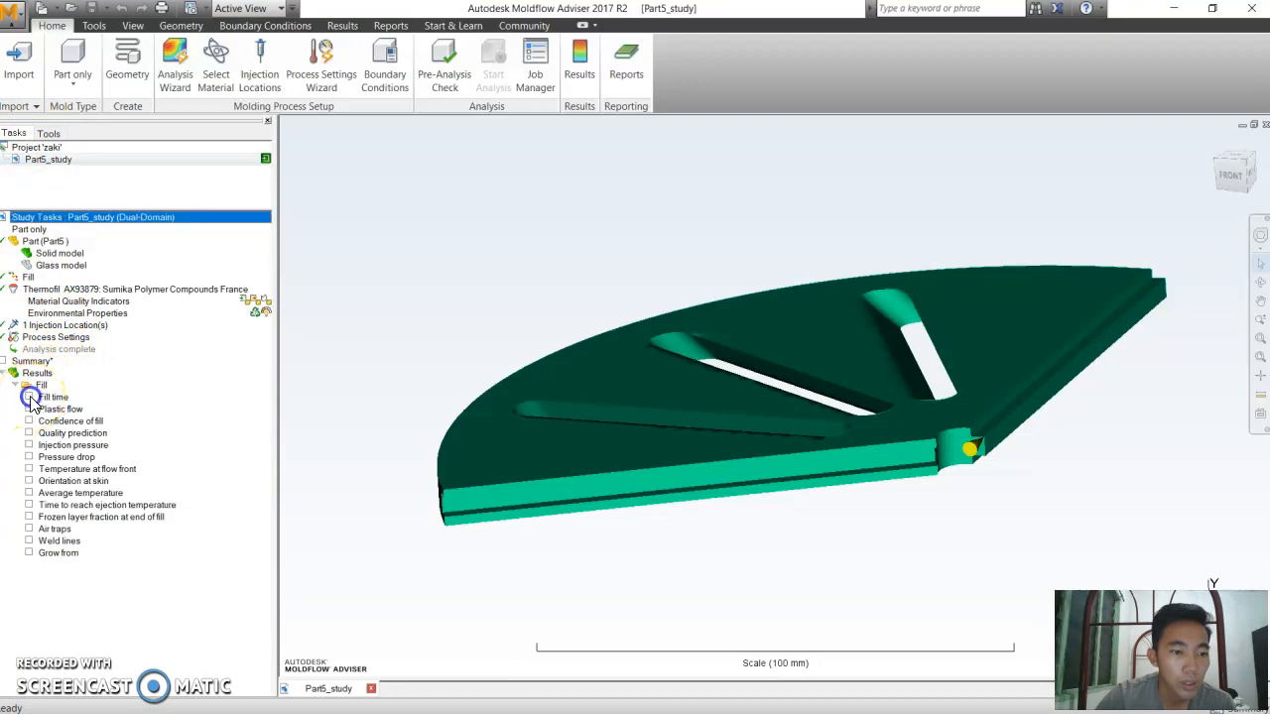
{"action": "middle_click_drag", "start_coordinate": [726, 374], "coordinate": [519, 452]}
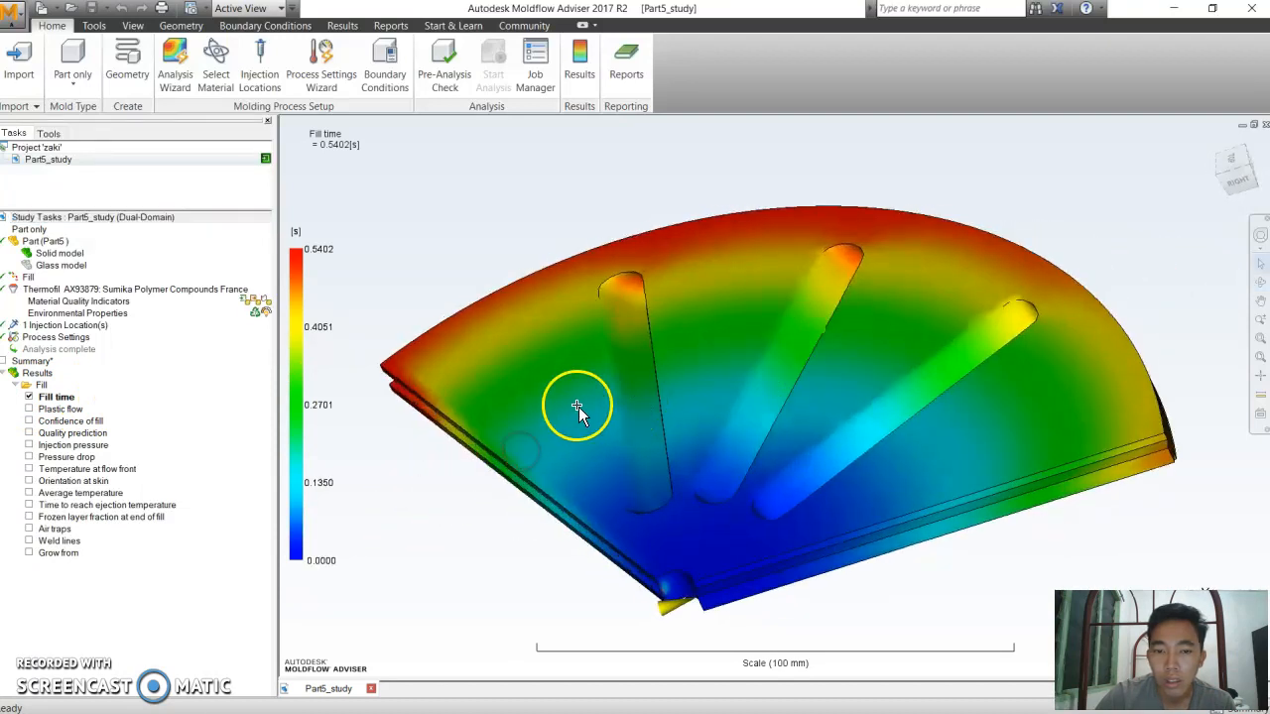
{"action": "middle_click_drag", "start_coordinate": [589, 397], "coordinate": [644, 382]}
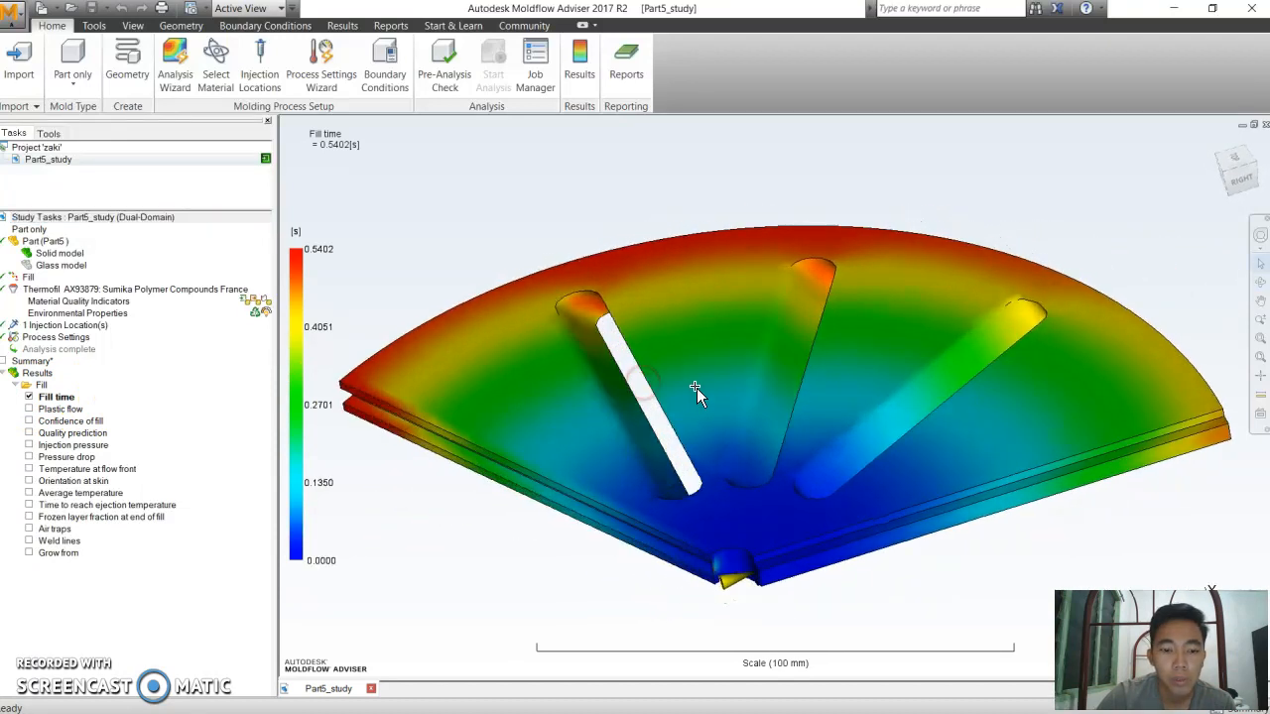
{"action": "scroll", "coordinate": [728, 380], "scroll_direction": "down", "scroll_amount": 2}
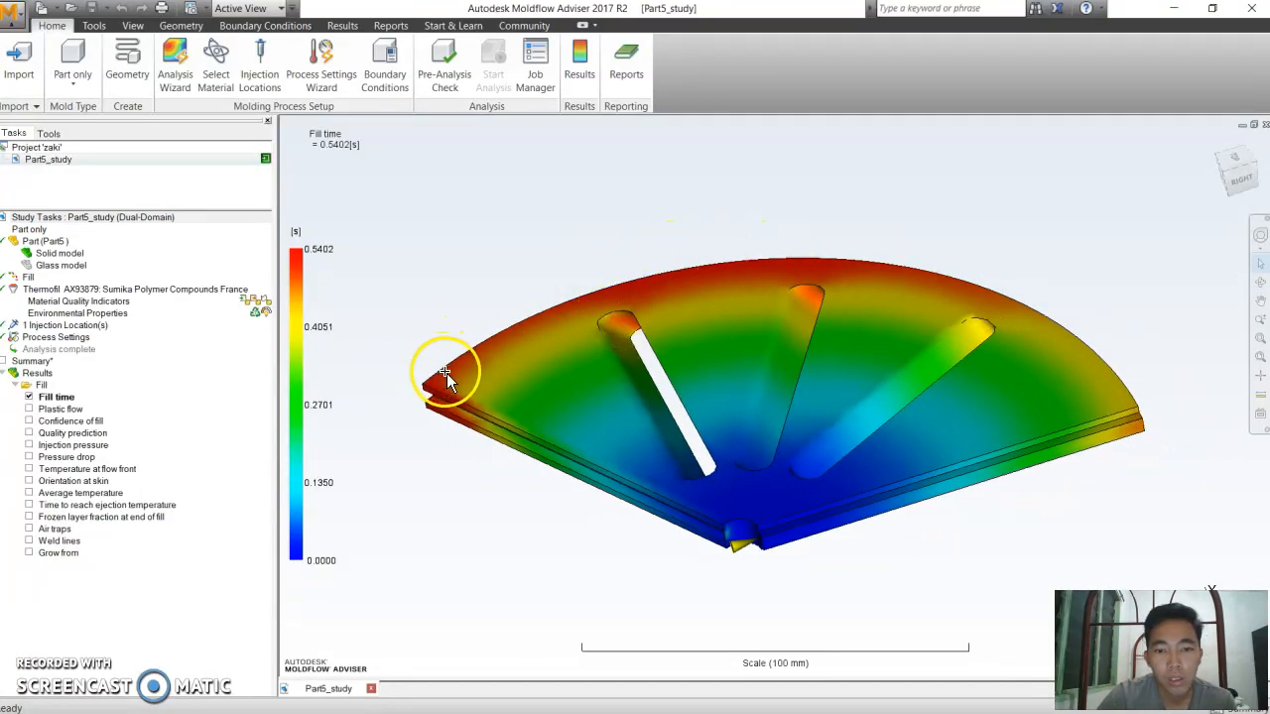
- Save a copy of the study under the name Panel Bottom Gate
{"action": "middle_click_drag", "start_coordinate": [956, 313], "coordinate": [819, 359]}
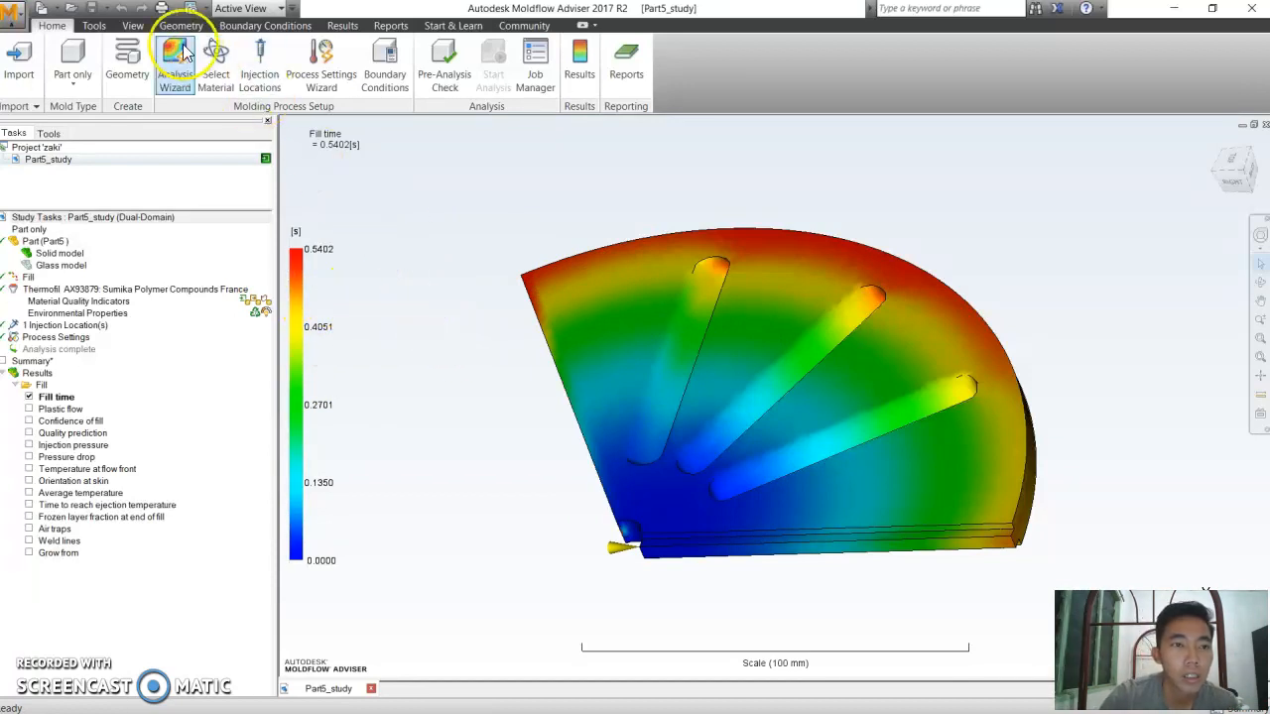
{"action": "left_click", "coordinate": [107, 8]}
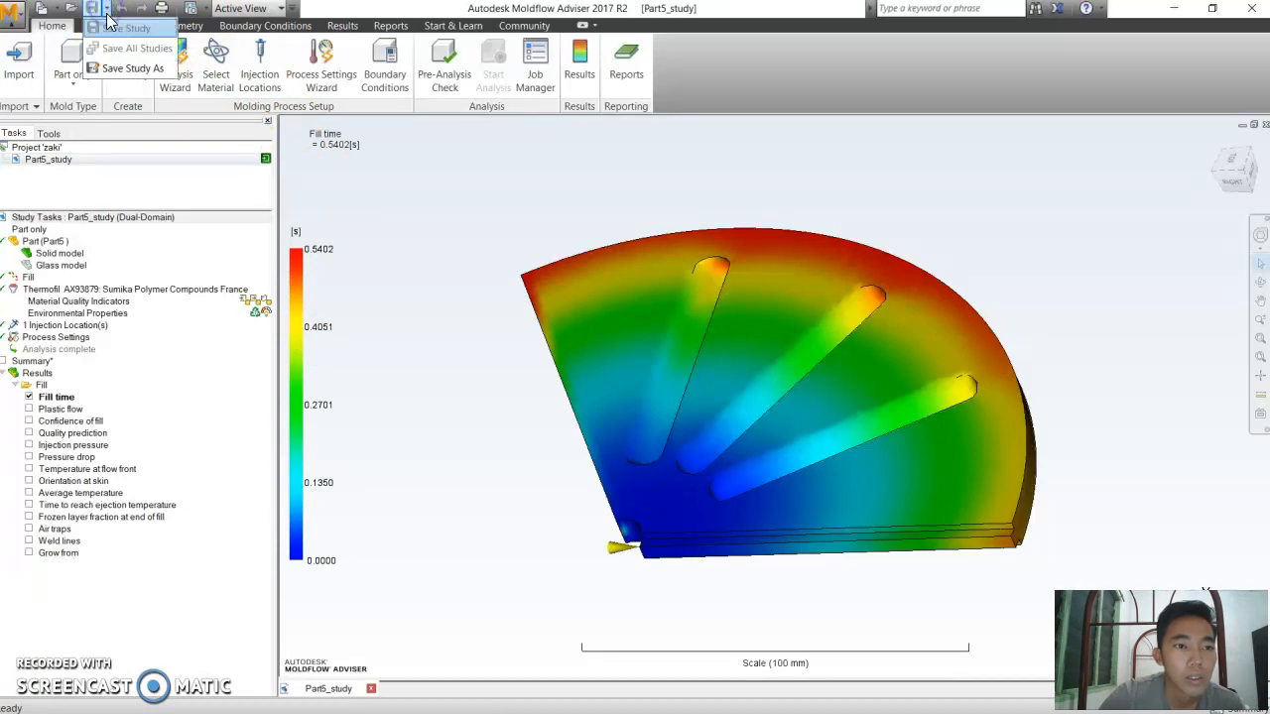
{"action": "left_click", "coordinate": [129, 69]}
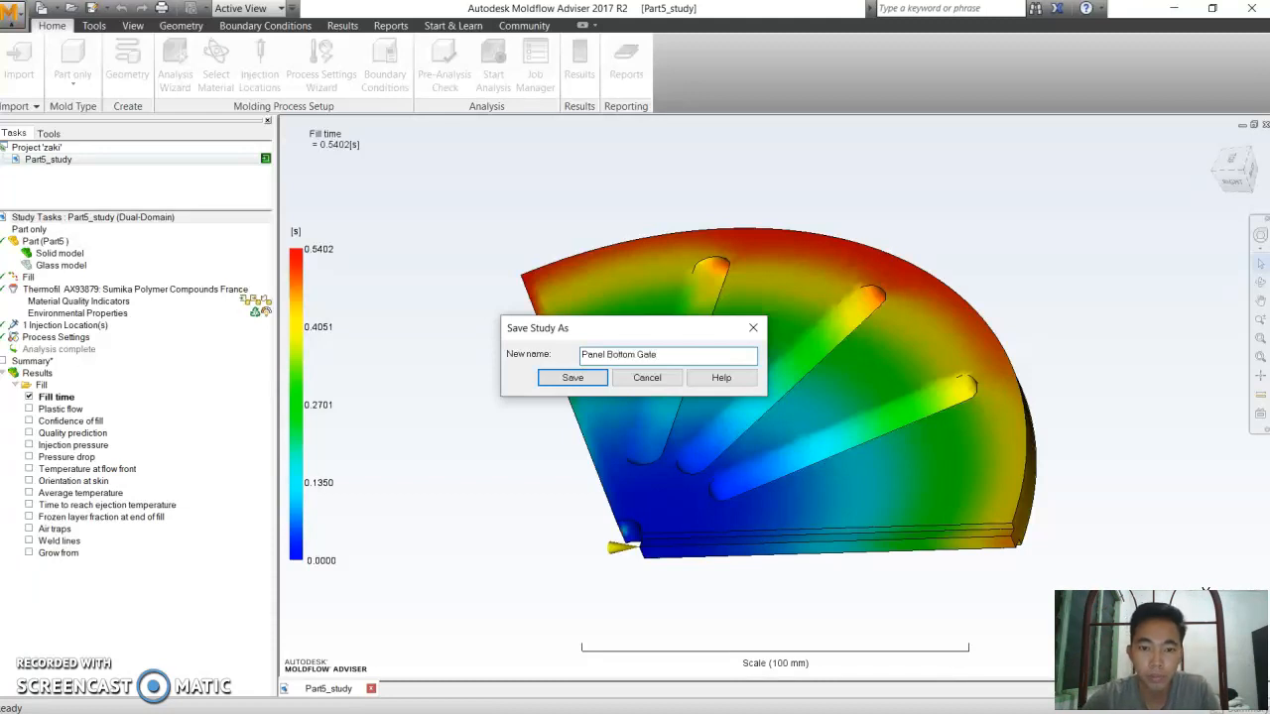
{"action": "left_click", "coordinate": [587, 379]}
{"action": "left_click", "coordinate": [613, 389]}
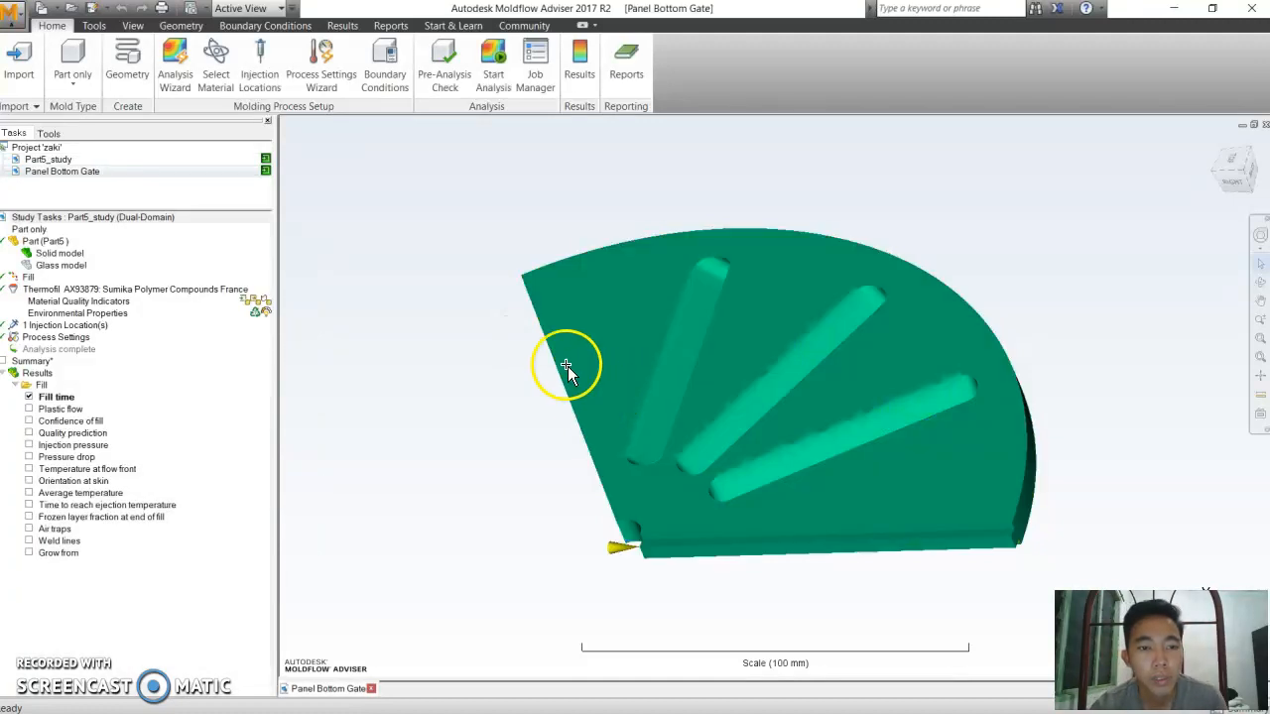
{"action": "mouse_move", "coordinate": [582, 385]}
{"action": "left_mouse_down"}
{"action": "mouse_move", "coordinate": [589, 379]}
{"action": "mouse_move", "coordinate": [725, 511]}
{"action": "mouse_move", "coordinate": [817, 482]}
{"action": "mouse_move", "coordinate": [879, 499]}
{"action": "mouse_move", "coordinate": [807, 467]}
{"action": "mouse_move", "coordinate": [727, 461]}
{"action": "left_mouse_up"}
{"action": "left_click", "coordinate": [856, 453]}
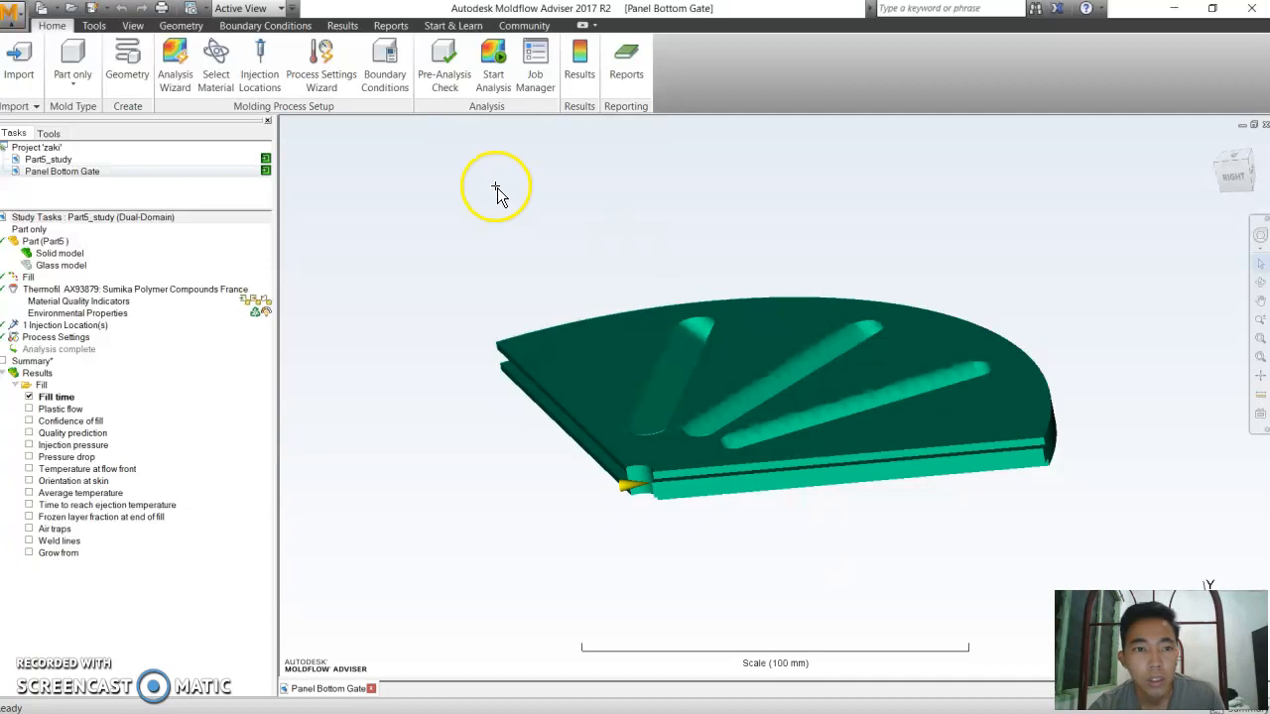
{"action": "left_click", "coordinate": [258, 62]}
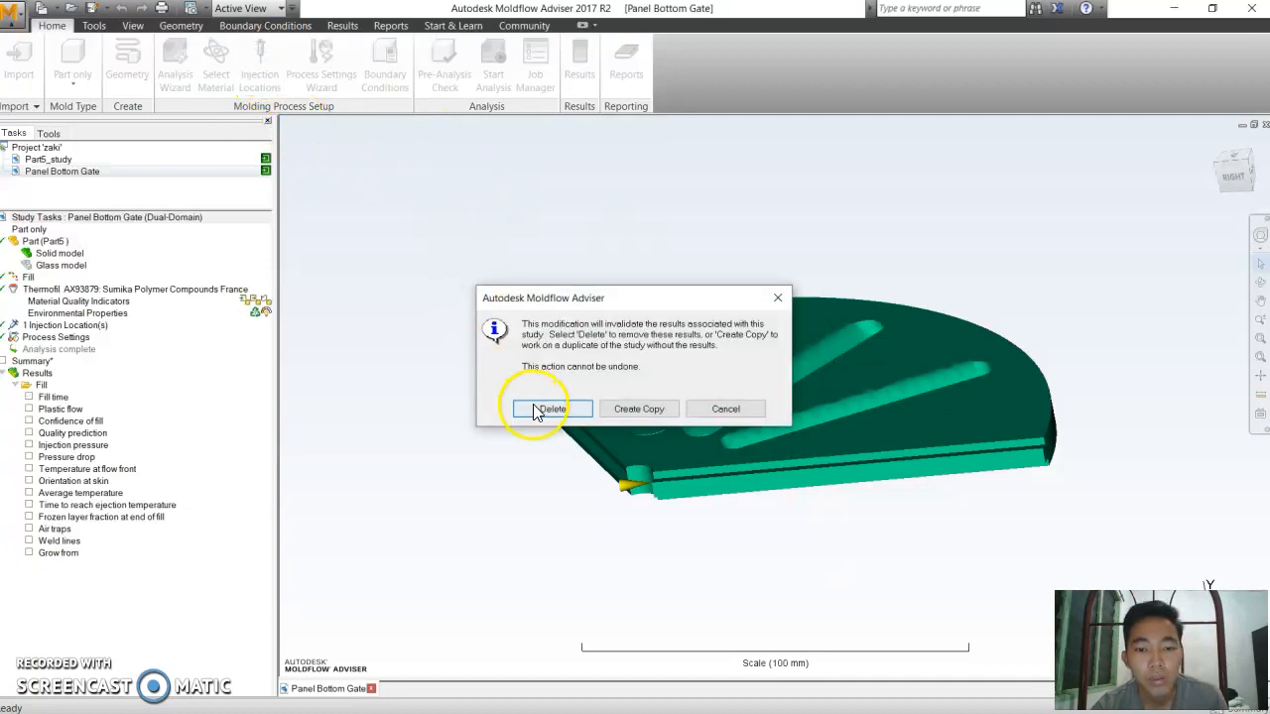
{"action": "left_click", "coordinate": [635, 409]}
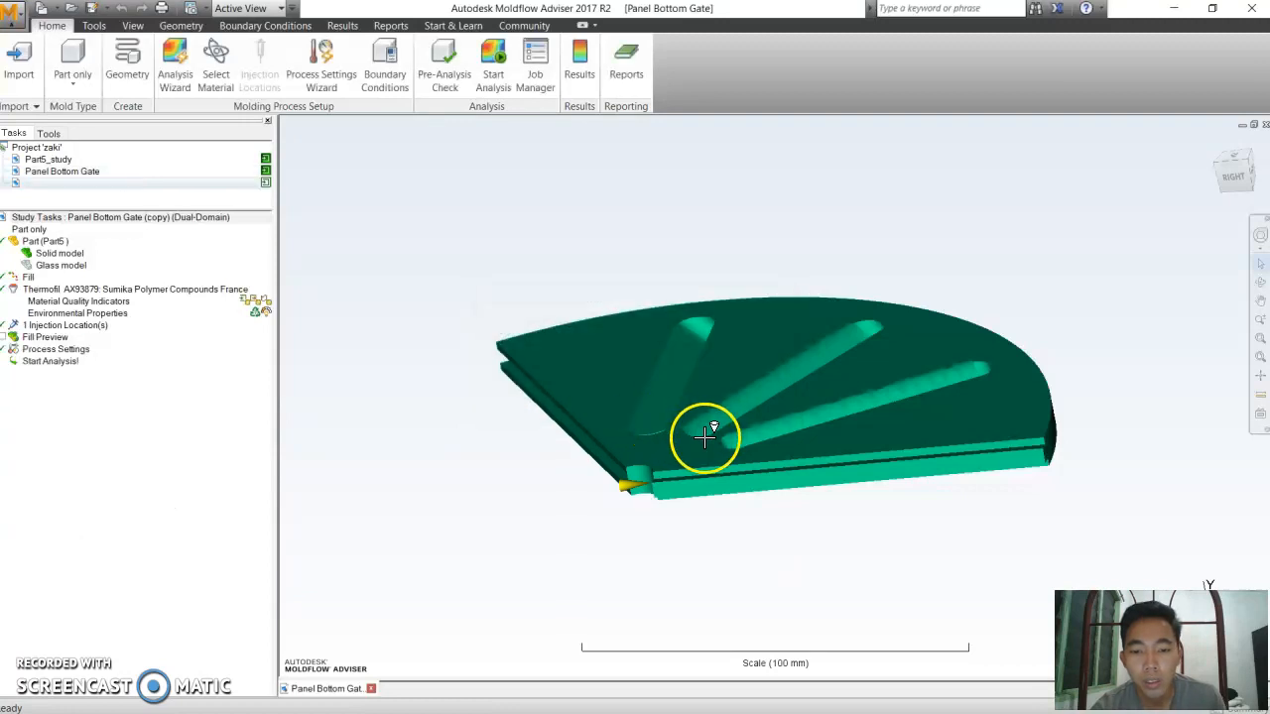
{"action": "middle_click_drag", "start_coordinate": [716, 441], "coordinate": [752, 447]}
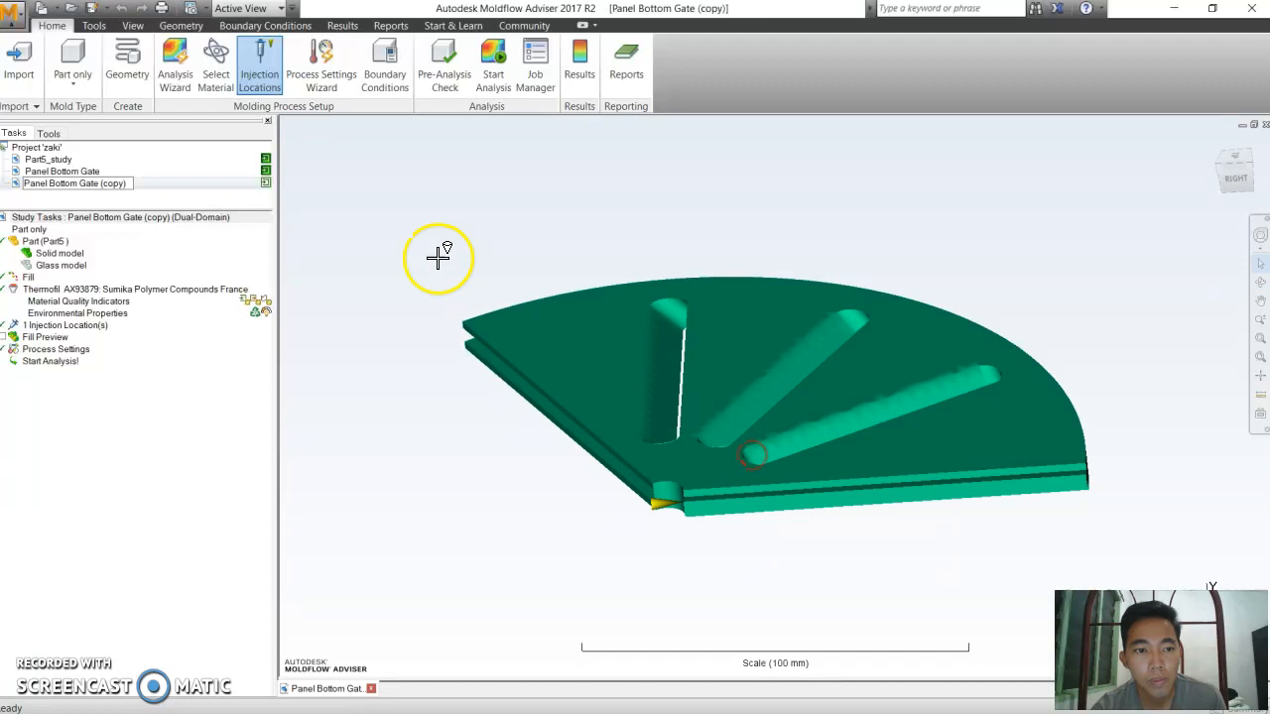
{"action": "right_click", "coordinate": [203, 186]}
{"action": "left_click", "coordinate": [230, 354]}
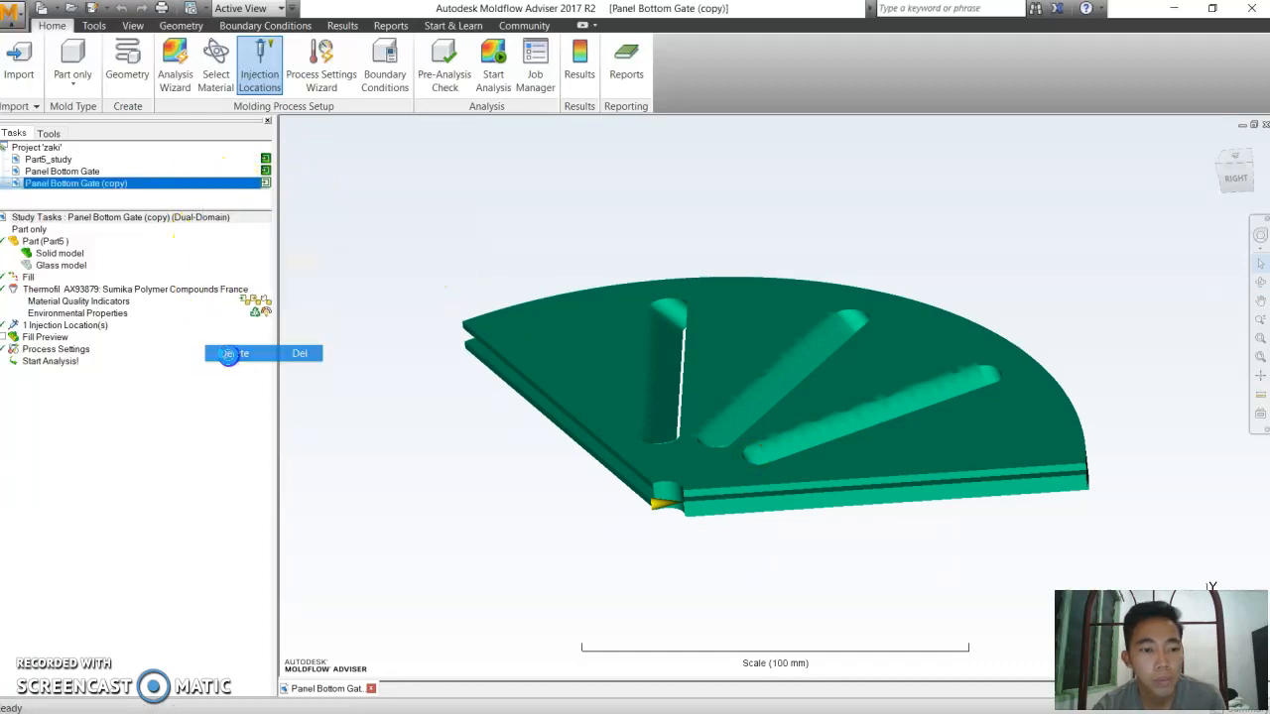
{"action": "left_click", "coordinate": [657, 407]}
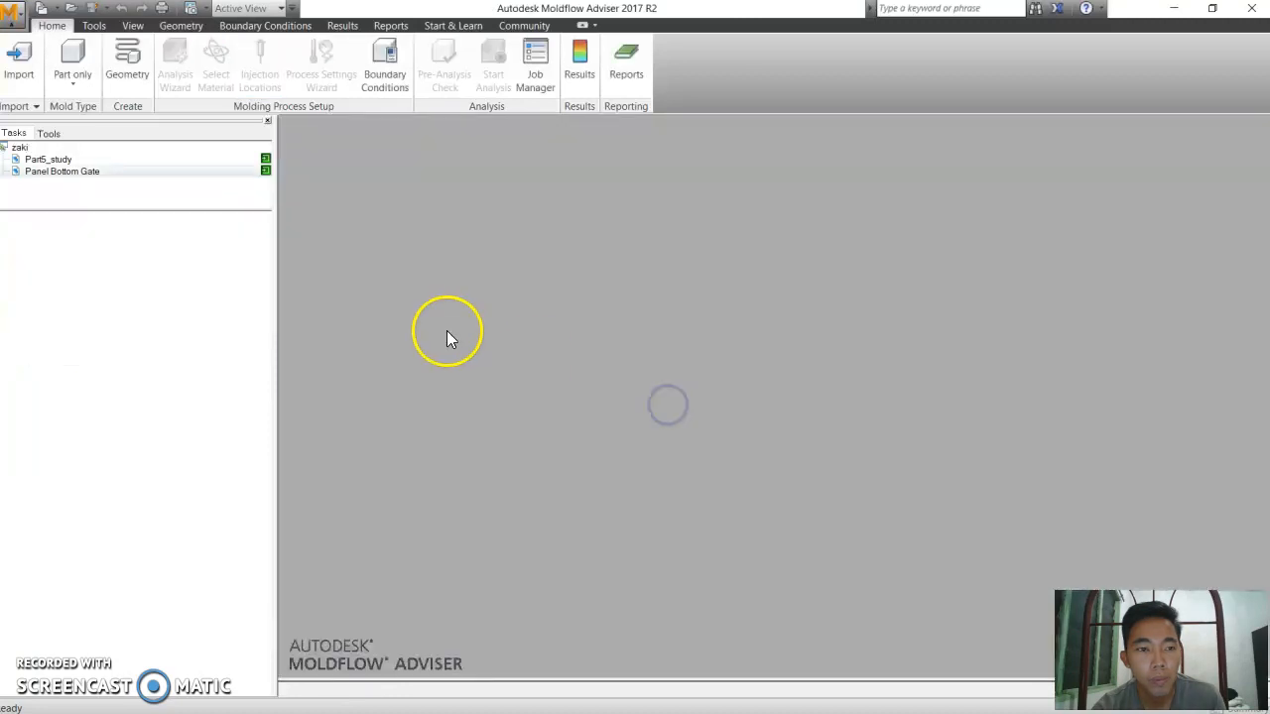
- Open Part5_study and Panel Bottom Gate from the project's study list
{"action": "left_click", "coordinate": [105, 170]}
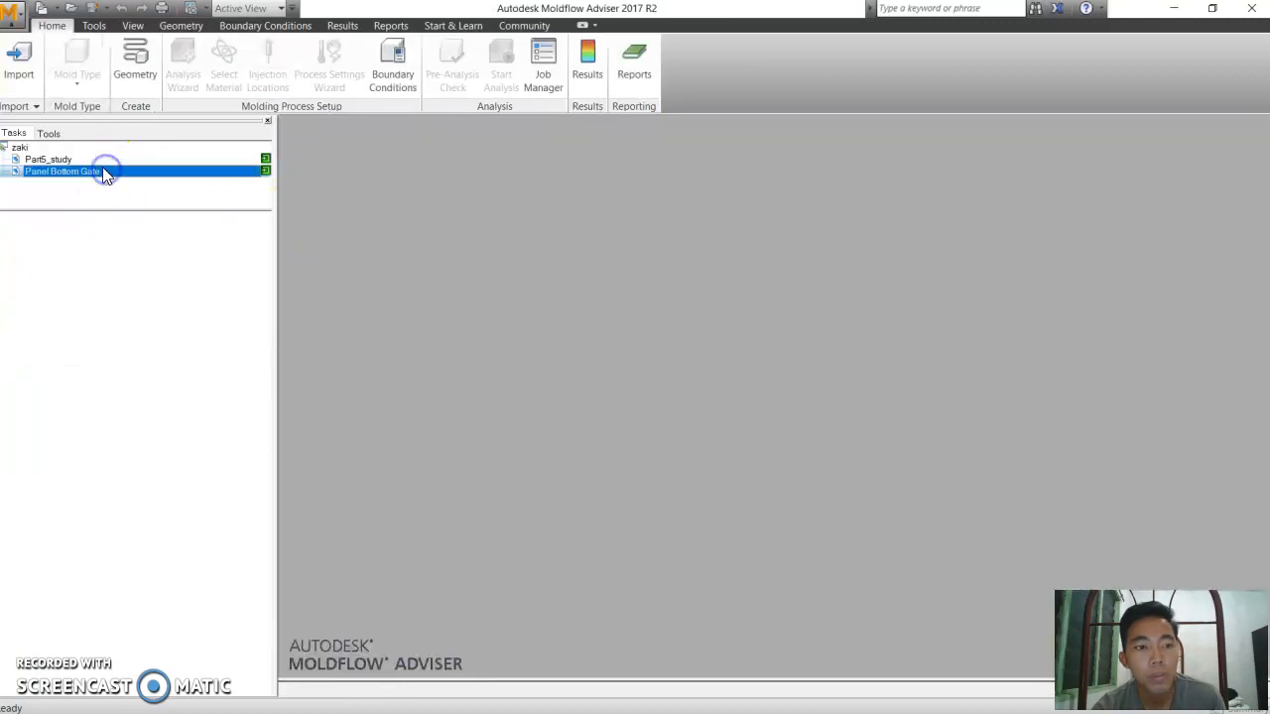
{"action": "double_click", "coordinate": [65, 160]}
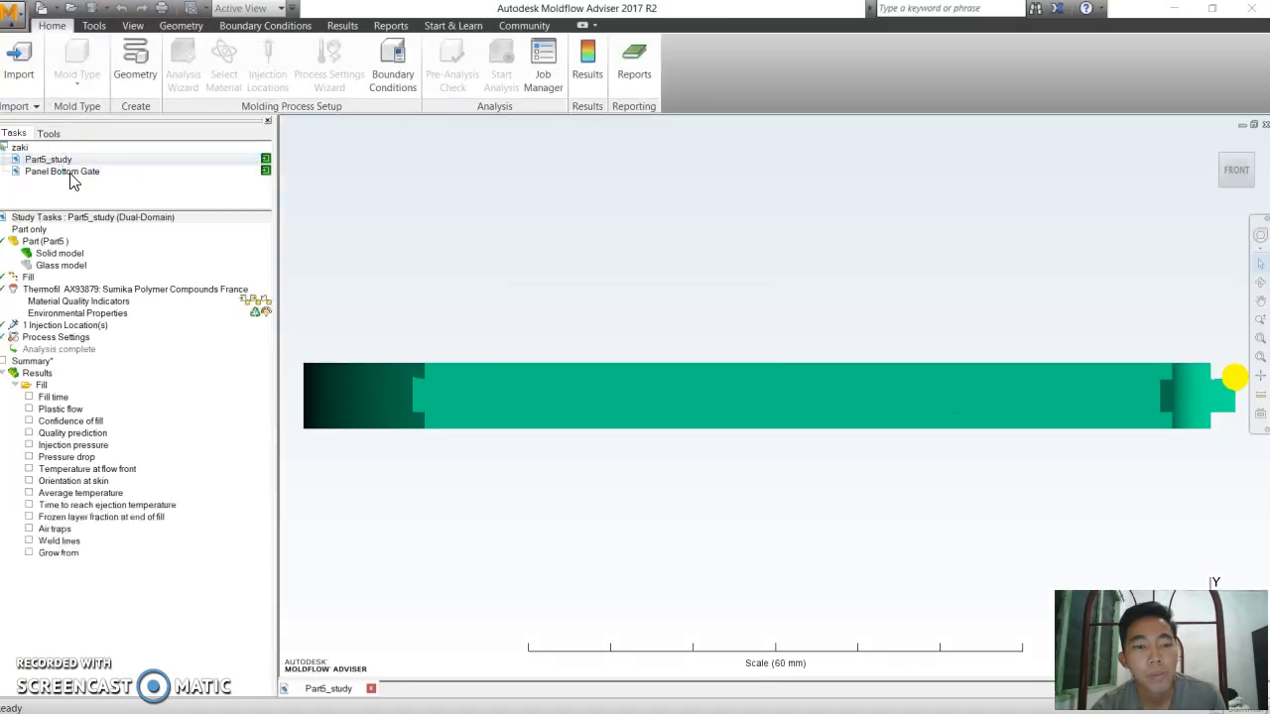
{"action": "double_click", "coordinate": [66, 171]}
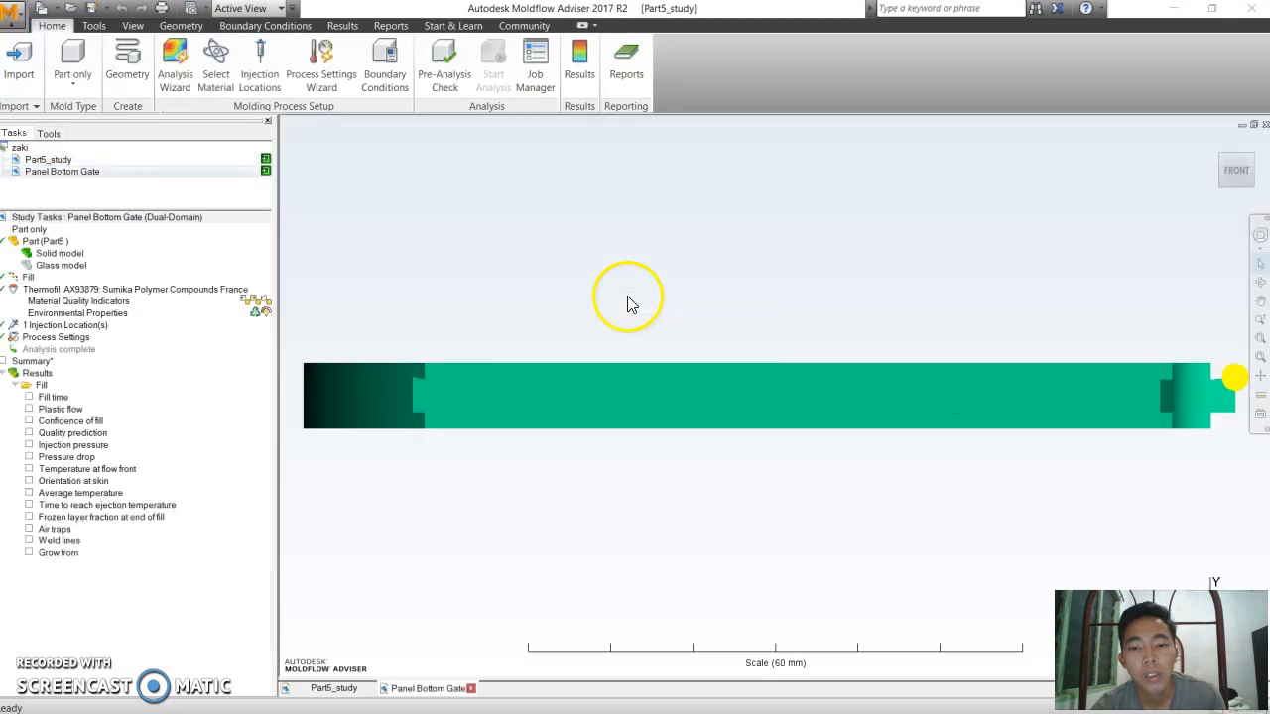
- Delete Panel Bottom Gate's existing results and add an injection location on the long straight side face, near its outer end
{"action": "mouse_move", "coordinate": [704, 302]}
{"action": "middle_mouse_down"}
{"action": "mouse_move", "coordinate": [556, 318]}
{"action": "mouse_move", "coordinate": [816, 275]}
{"action": "mouse_move", "coordinate": [936, 287]}
{"action": "mouse_move", "coordinate": [774, 367]}
{"action": "mouse_move", "coordinate": [993, 388]}
{"action": "middle_mouse_up"}
{"action": "left_click", "coordinate": [265, 81]}
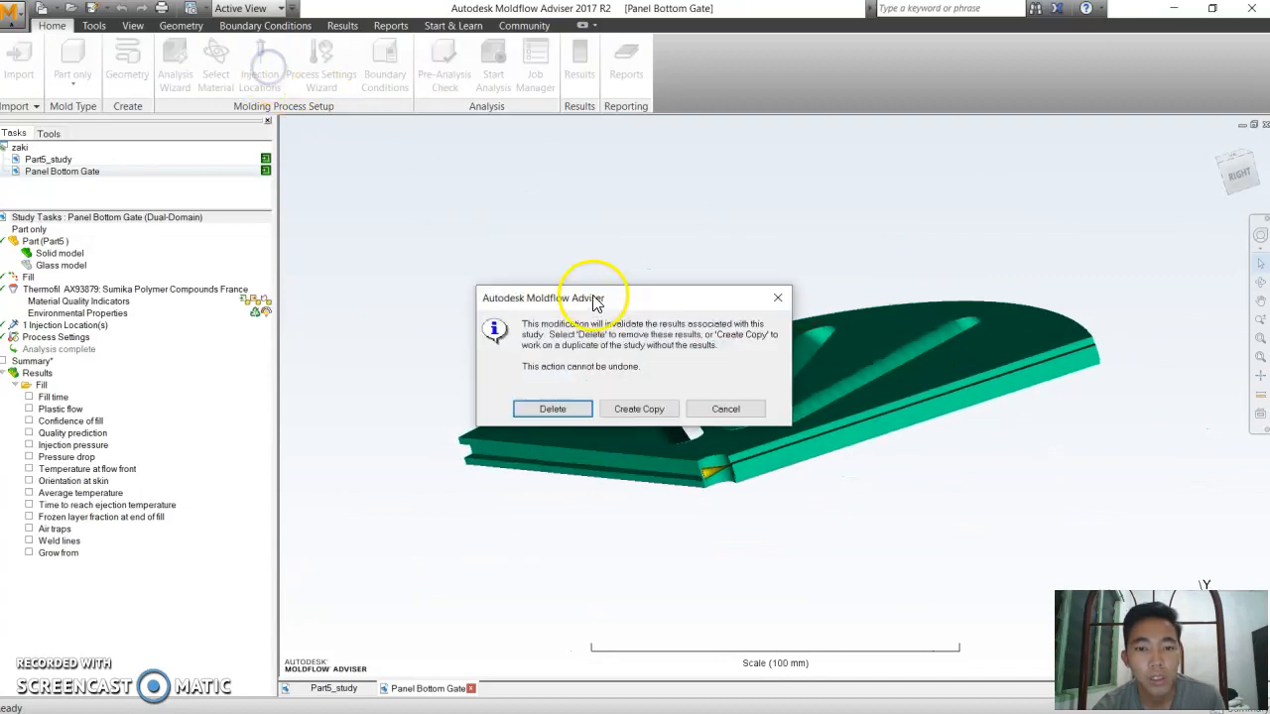
{"action": "left_click", "coordinate": [530, 408]}
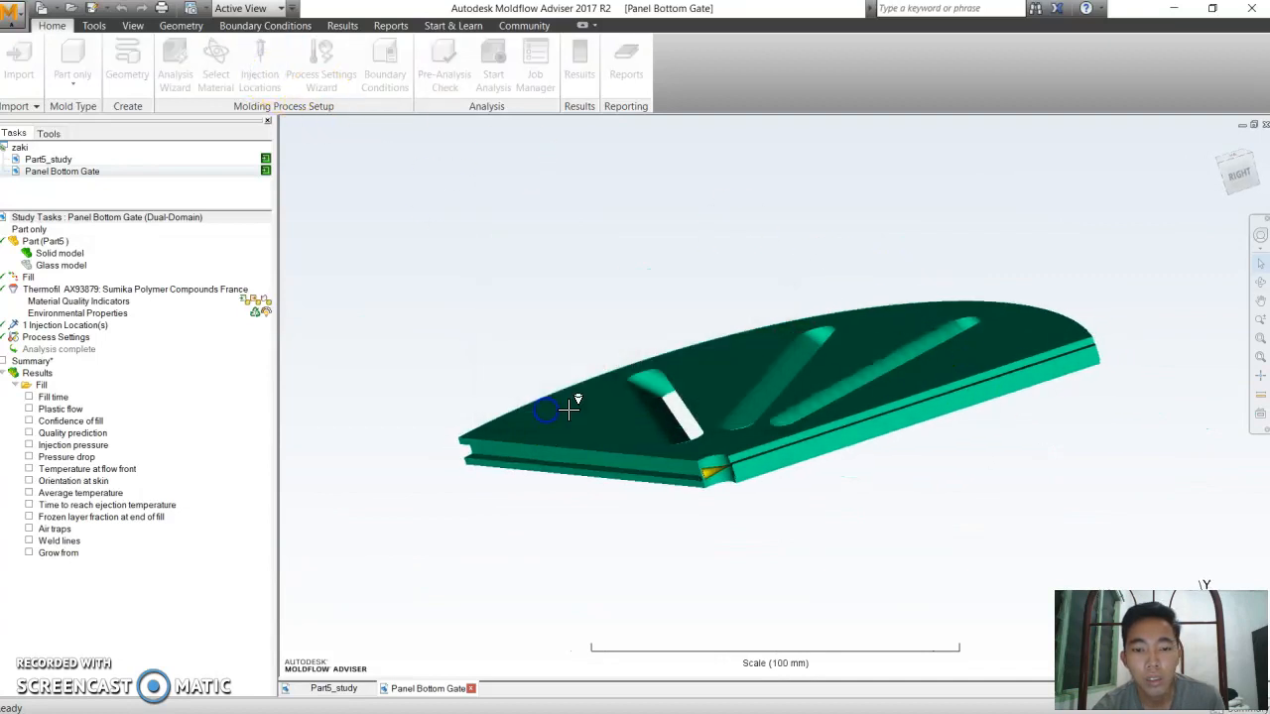
{"action": "left_click", "coordinate": [1044, 370]}
{"action": "middle_click_drag", "start_coordinate": [978, 388], "coordinate": [1030, 386]}
- Set the added injection location's coordinates to X 245 mm, Y 10.5 mm and Z 12 mm
{"action": "right_click", "coordinate": [1033, 381]}
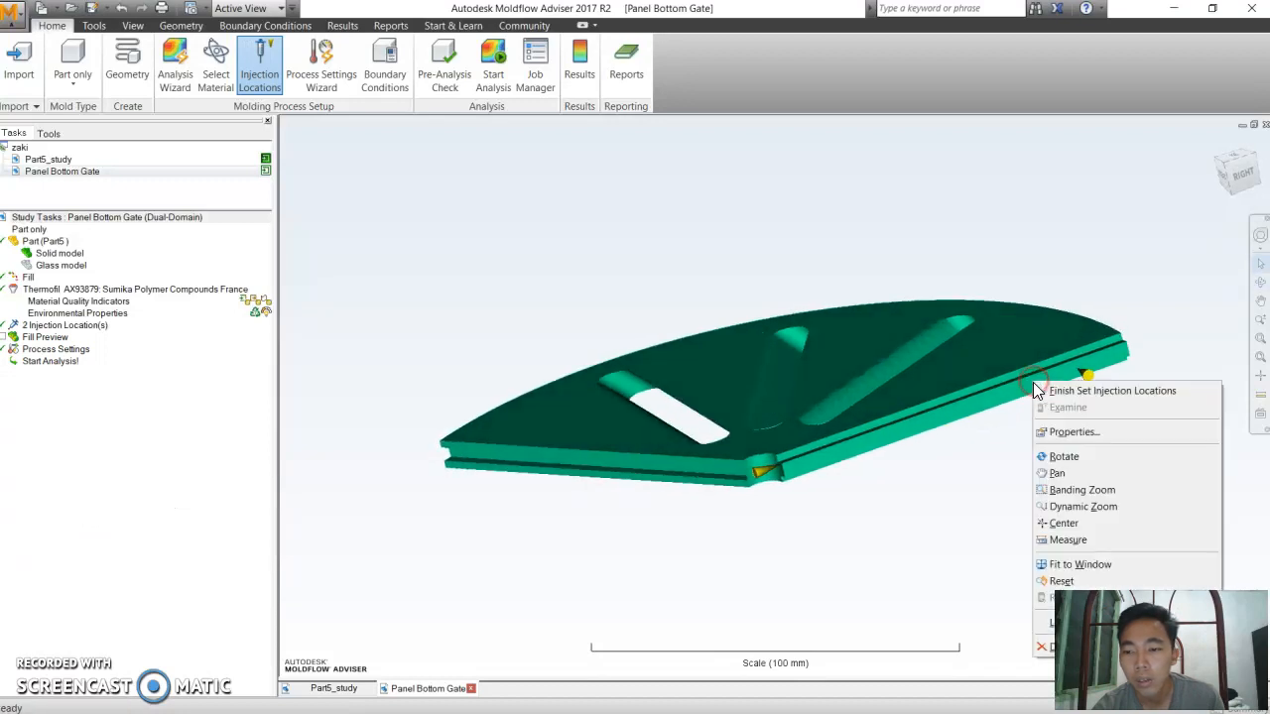
{"action": "left_click", "coordinate": [1106, 432]}
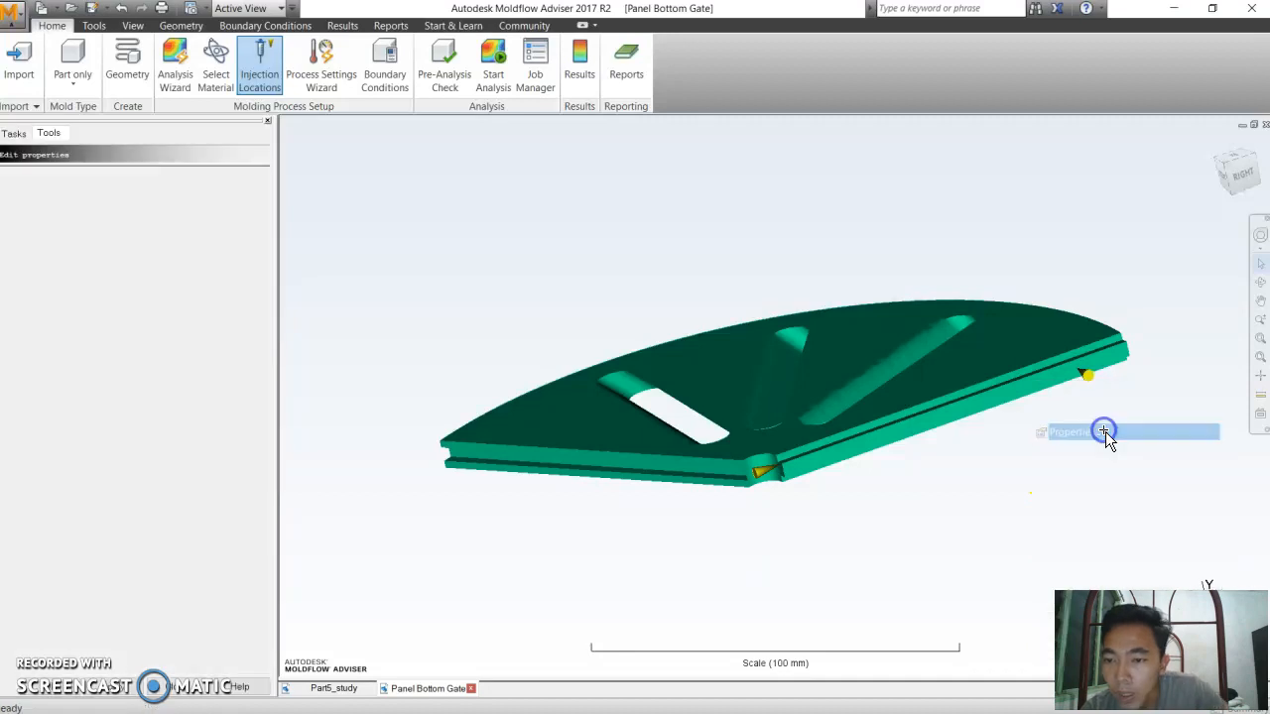
{"action": "left_click", "coordinate": [1087, 377]}
{"action": "double_click", "coordinate": [52, 235]}
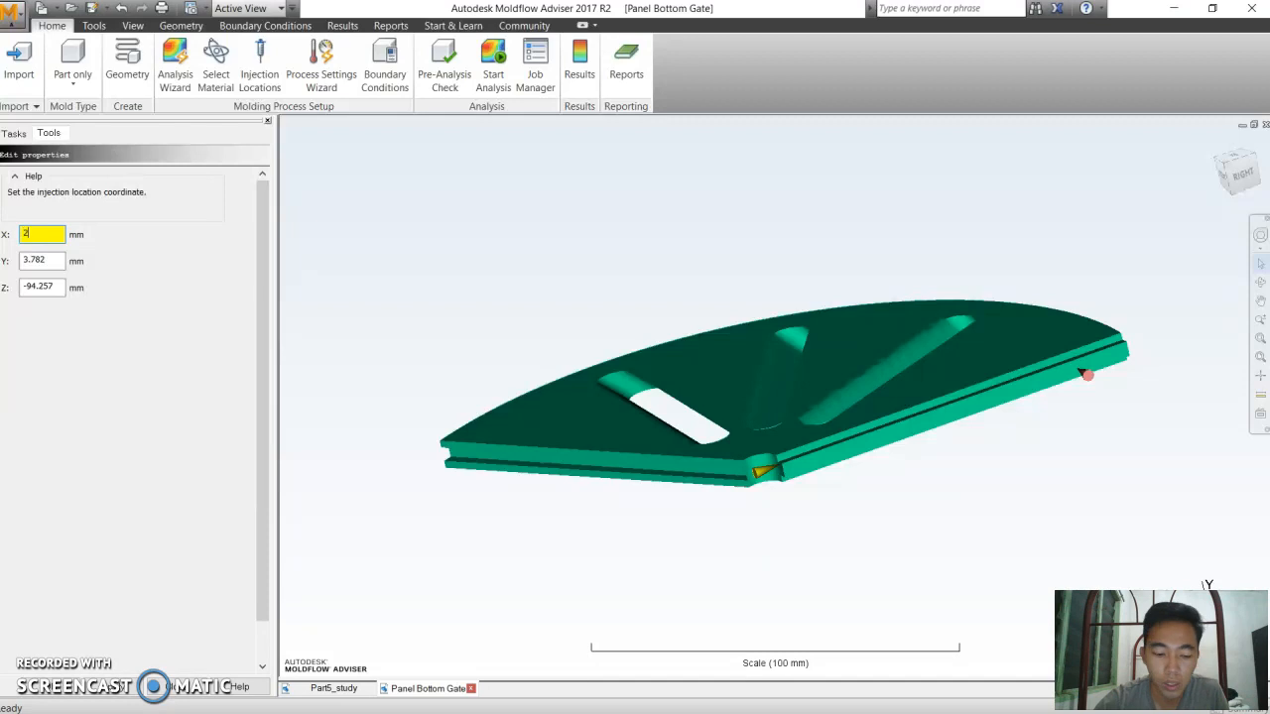
{"action": "double_click", "coordinate": [47, 260]}
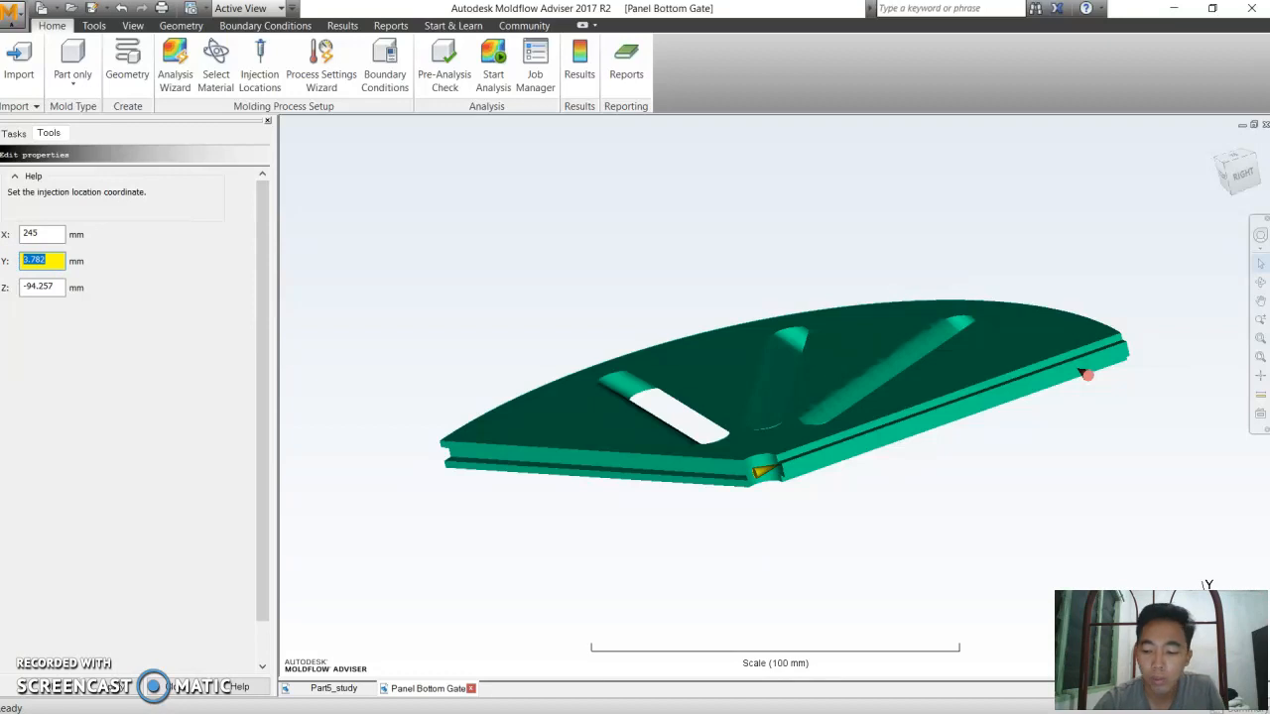
{"action": "double_click", "coordinate": [45, 287]}
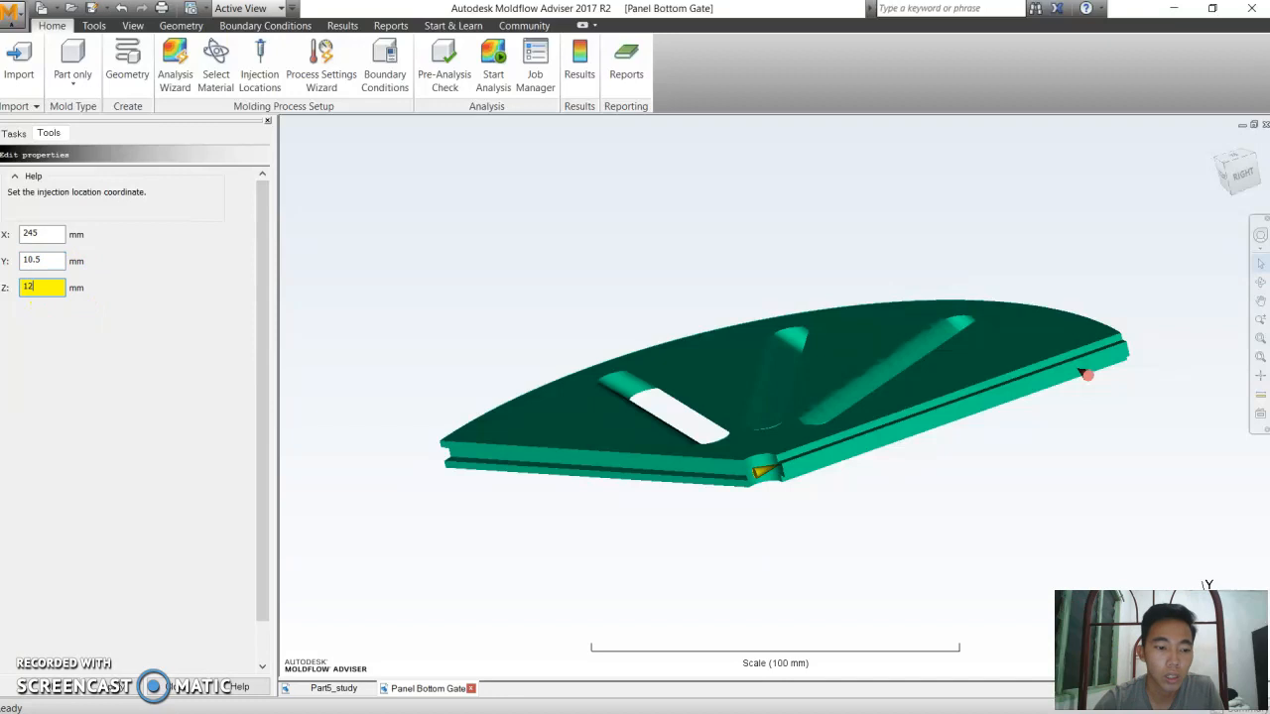
{"action": "key", "text": "Return"}
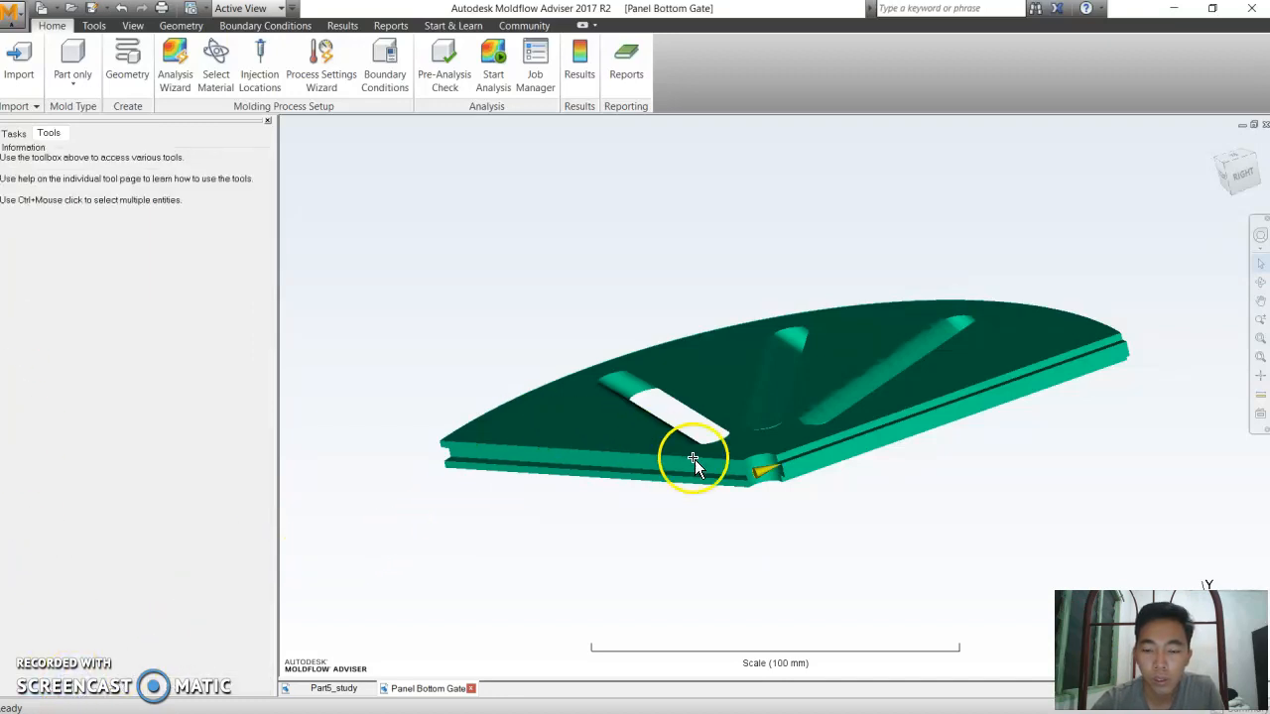
- Add another injection location on the long straight side face, at the fan's outer corner
{"action": "left_click", "coordinate": [259, 68]}
{"action": "left_click", "coordinate": [1117, 359]}
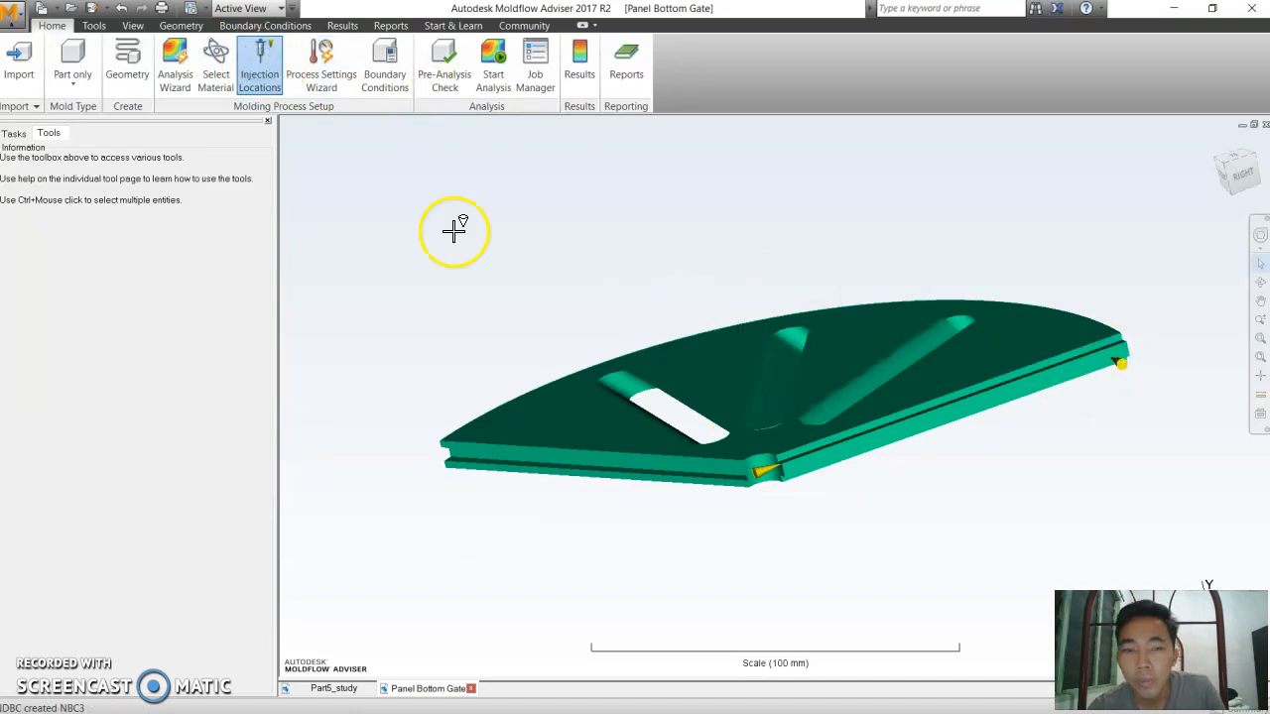
{"action": "right_click", "coordinate": [783, 290]}
{"action": "left_click", "coordinate": [842, 343]}
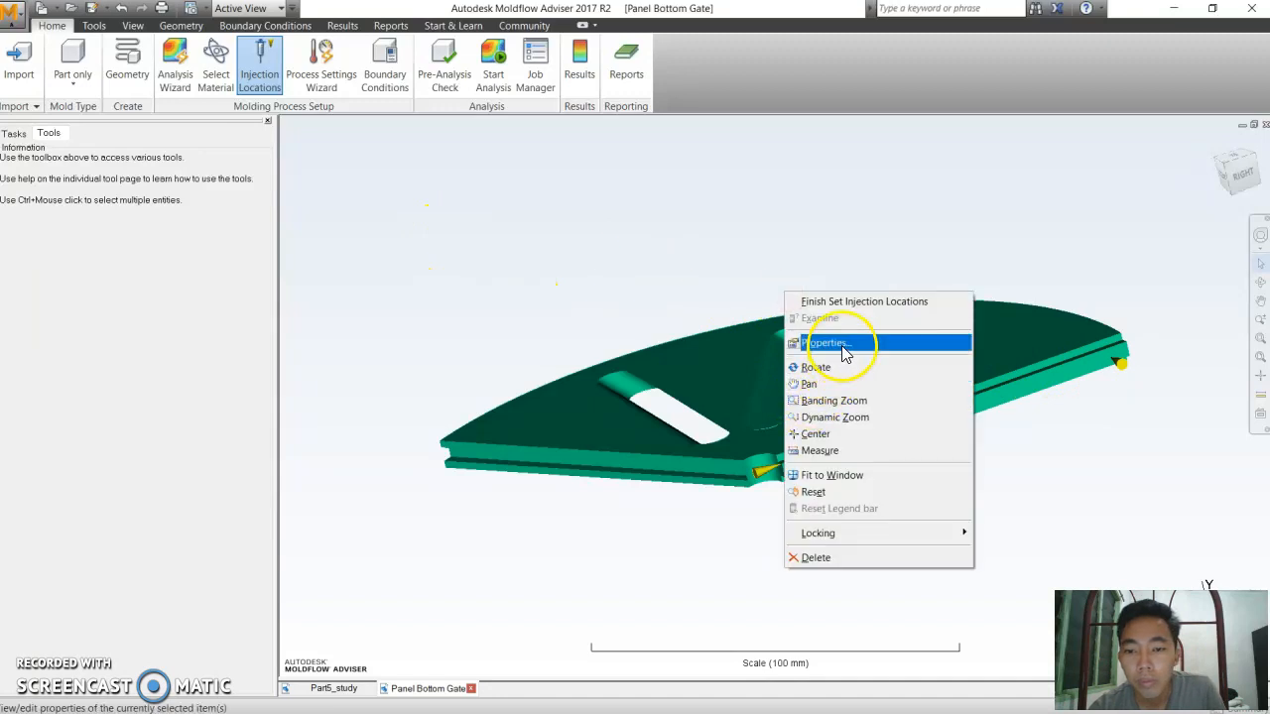
{"action": "left_click", "coordinate": [553, 307]}
{"action": "left_click", "coordinate": [1119, 366]}
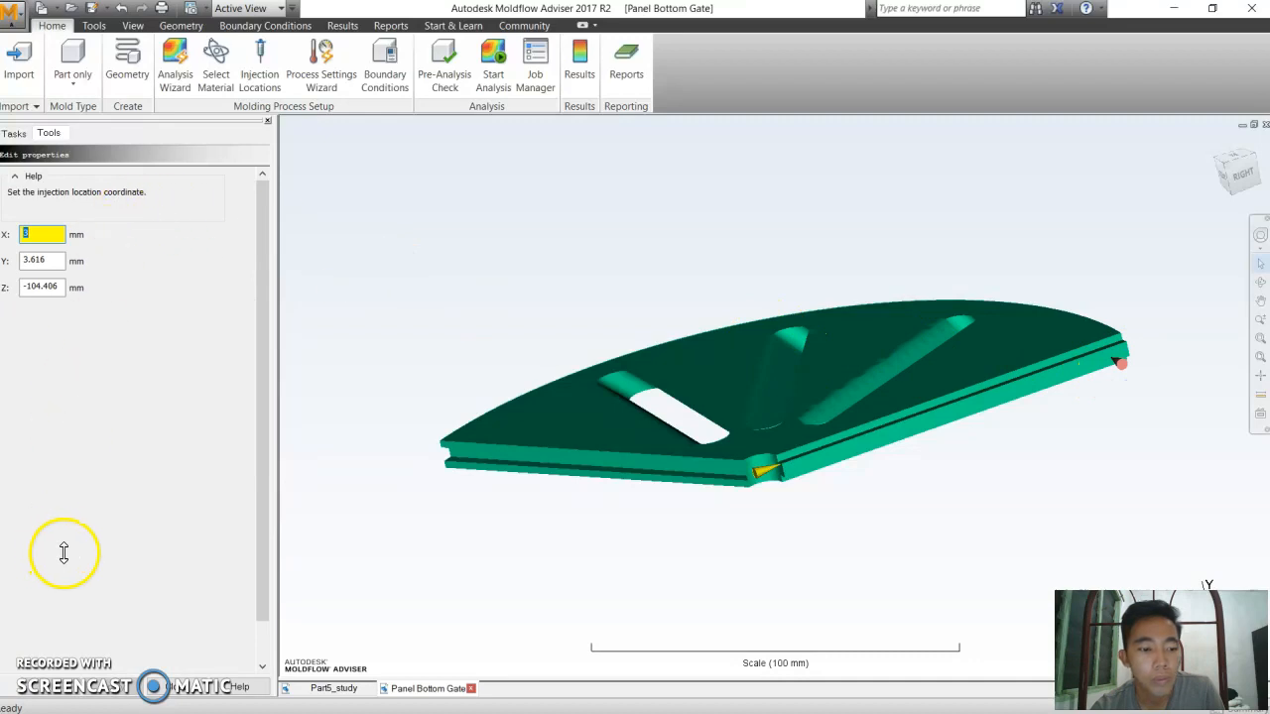
{"action": "left_click", "coordinate": [182, 691]}
{"action": "left_click", "coordinate": [317, 359]}
{"action": "left_click", "coordinate": [47, 133]}
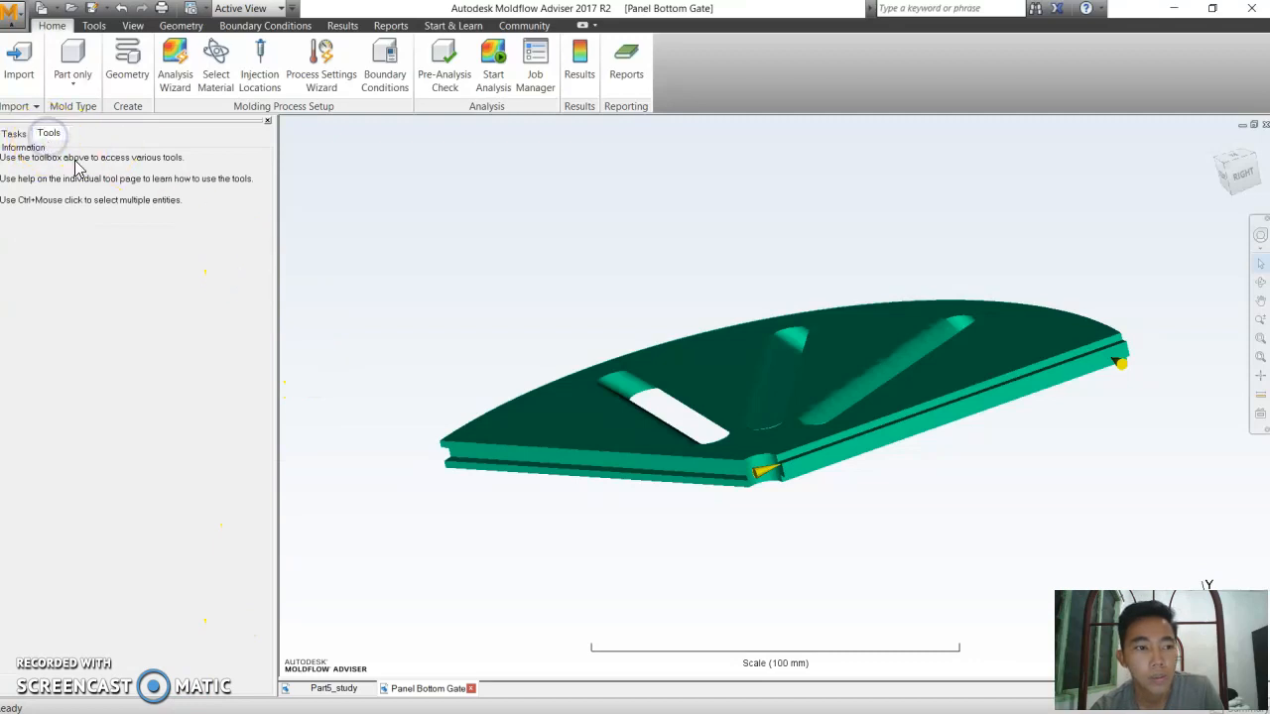
- Run the Panel Bottom Gate analysis, dismiss the completion message and review the General summary's process data
{"action": "left_click", "coordinate": [499, 85]}
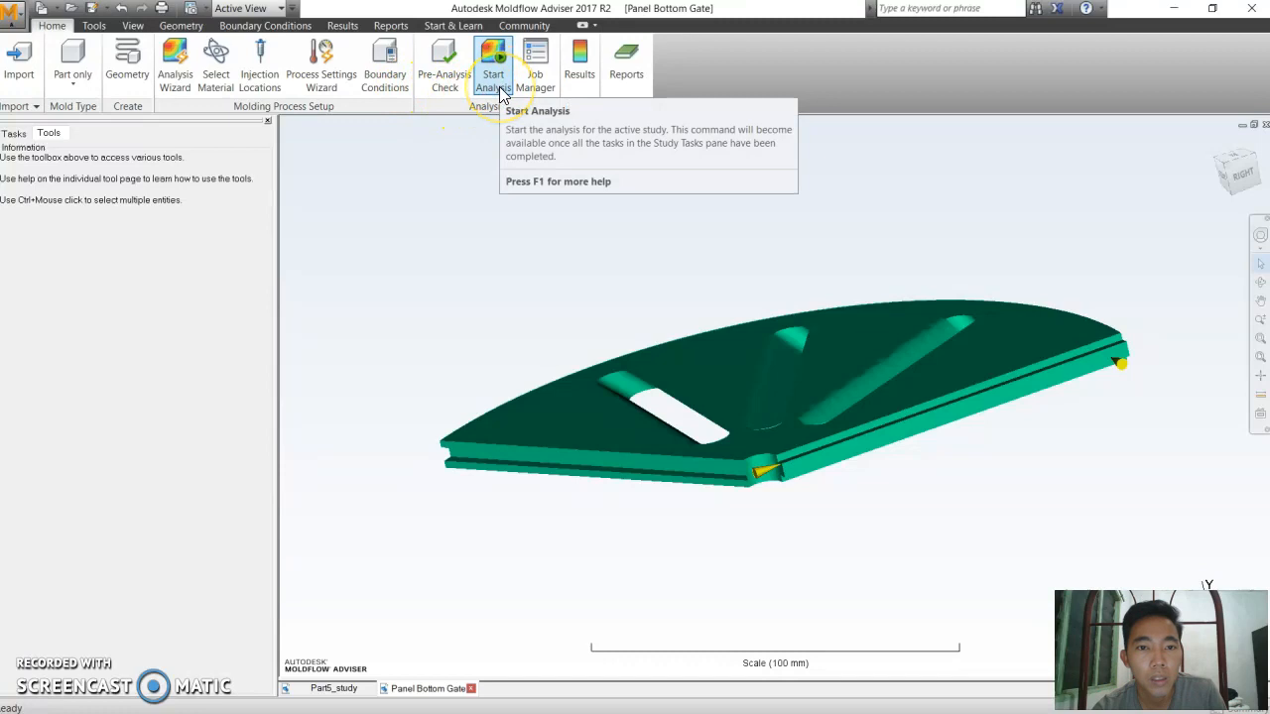
{"action": "left_click", "coordinate": [499, 87]}
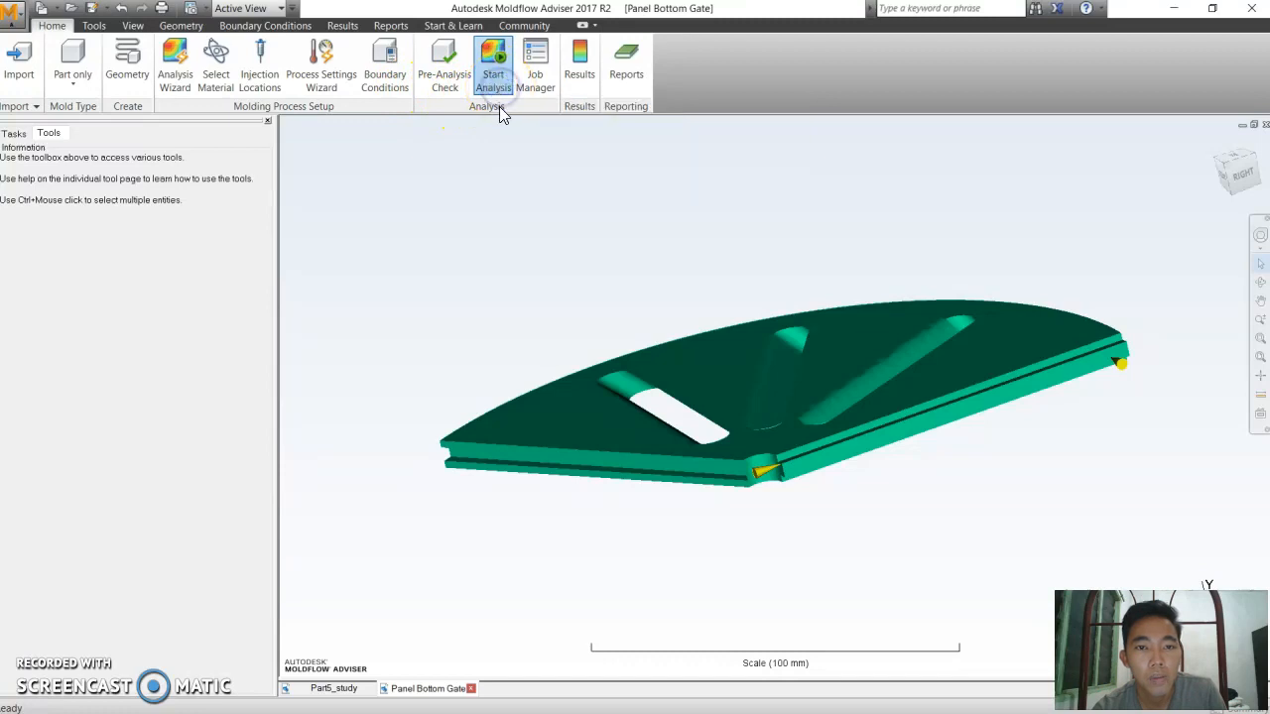
{"action": "left_click", "coordinate": [499, 106]}
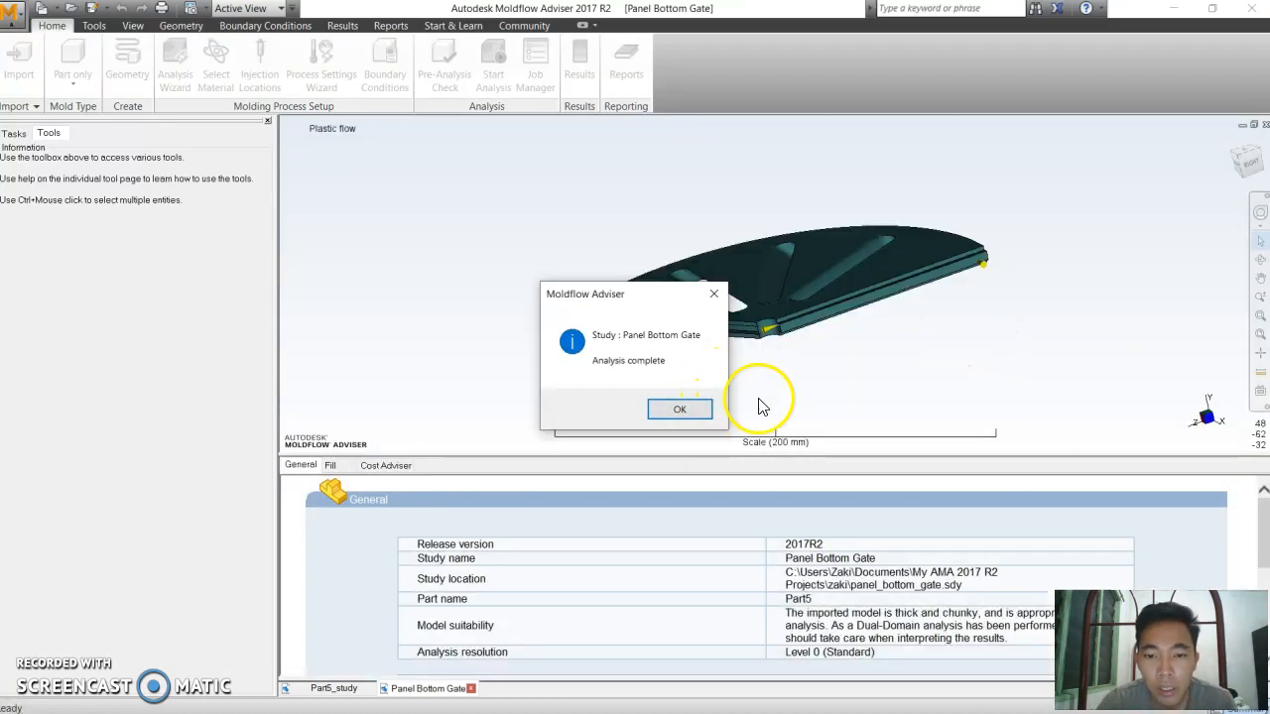
{"action": "left_click", "coordinate": [684, 410]}
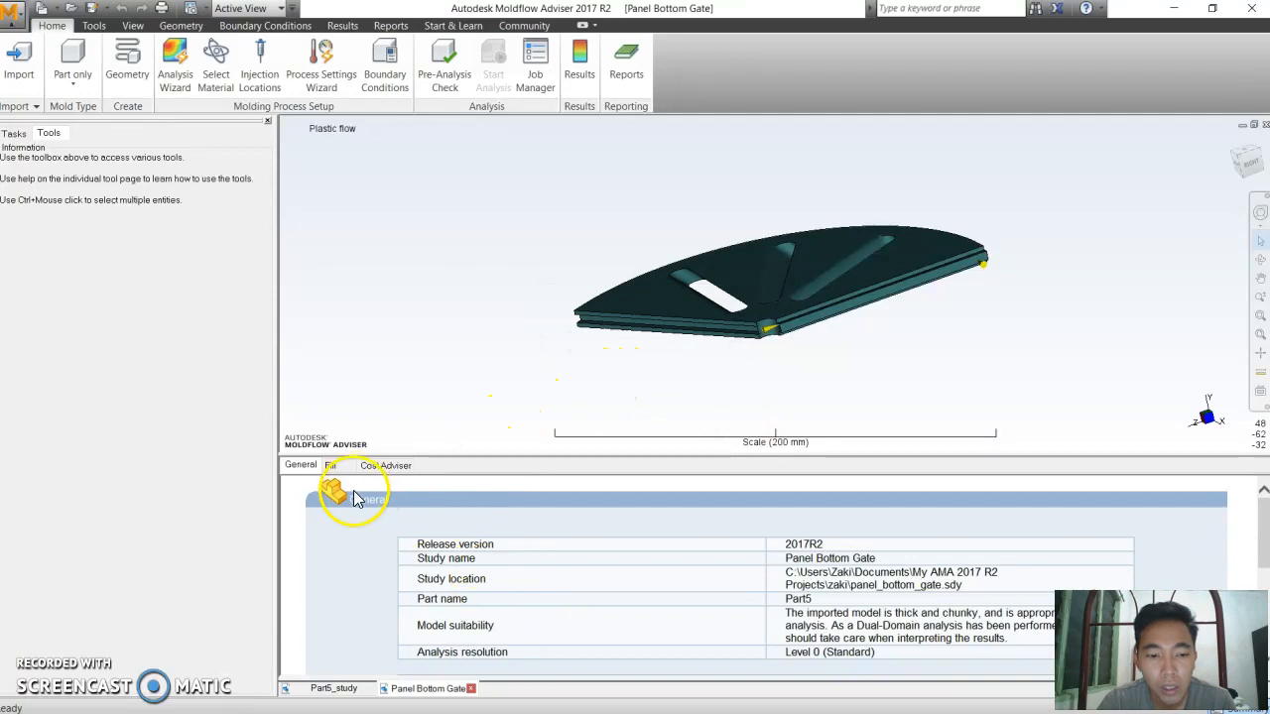
{"action": "scroll", "coordinate": [541, 610], "scroll_direction": "down", "scroll_amount": 3}
{"action": "scroll", "coordinate": [544, 607], "scroll_direction": "down", "scroll_amount": 1}
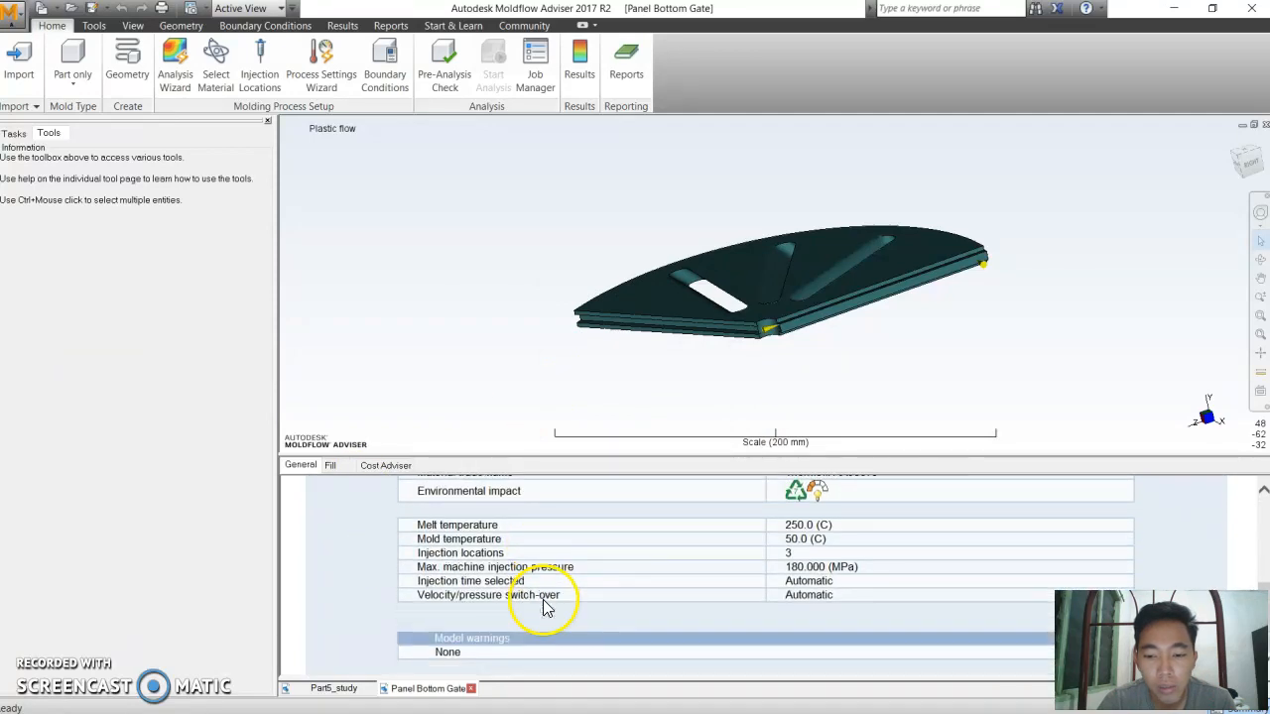
- Close Panel Bottom Gate and Part5_study, and return to the project's list of studies
{"action": "left_click", "coordinate": [470, 689]}
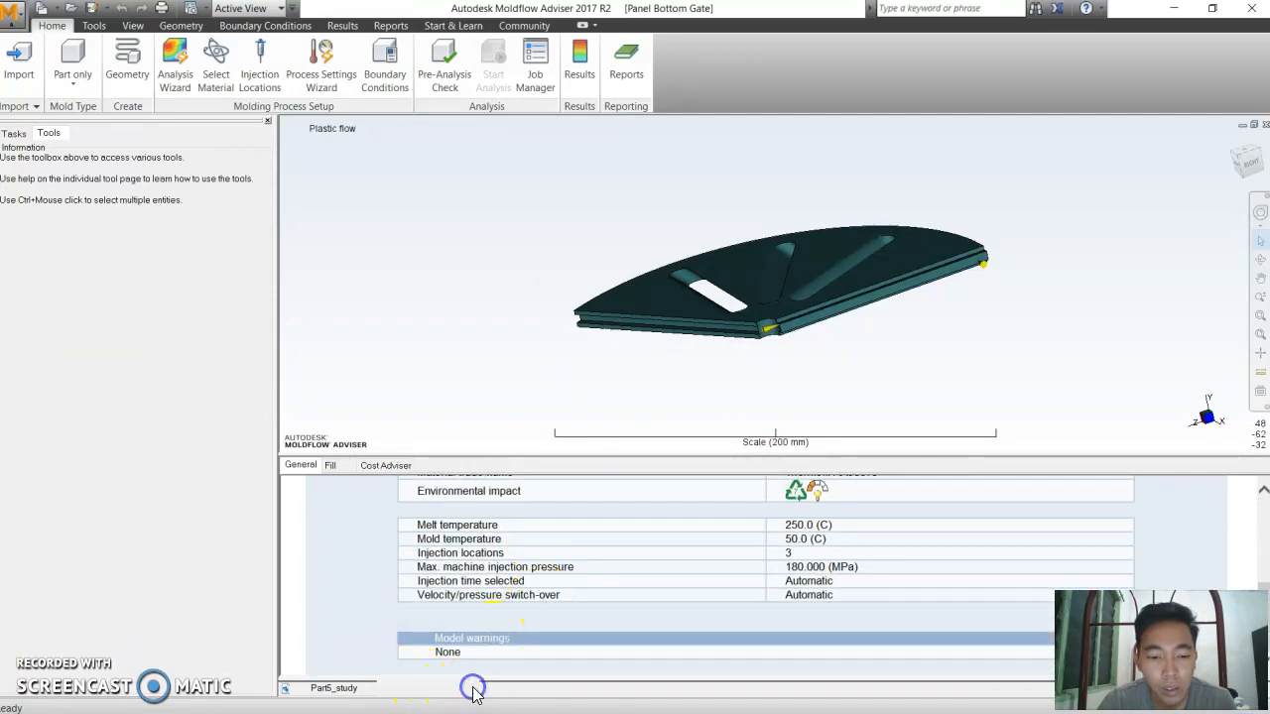
{"action": "left_click", "coordinate": [371, 688]}
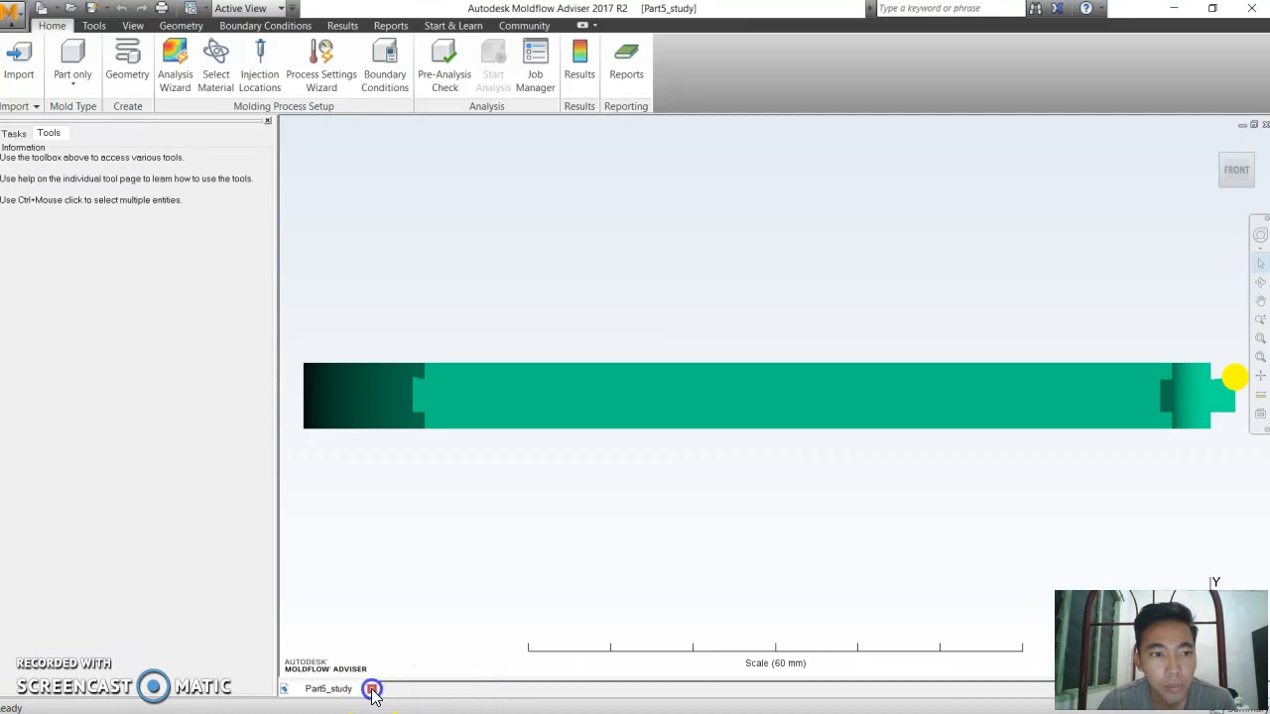
{"action": "left_click", "coordinate": [51, 135]}
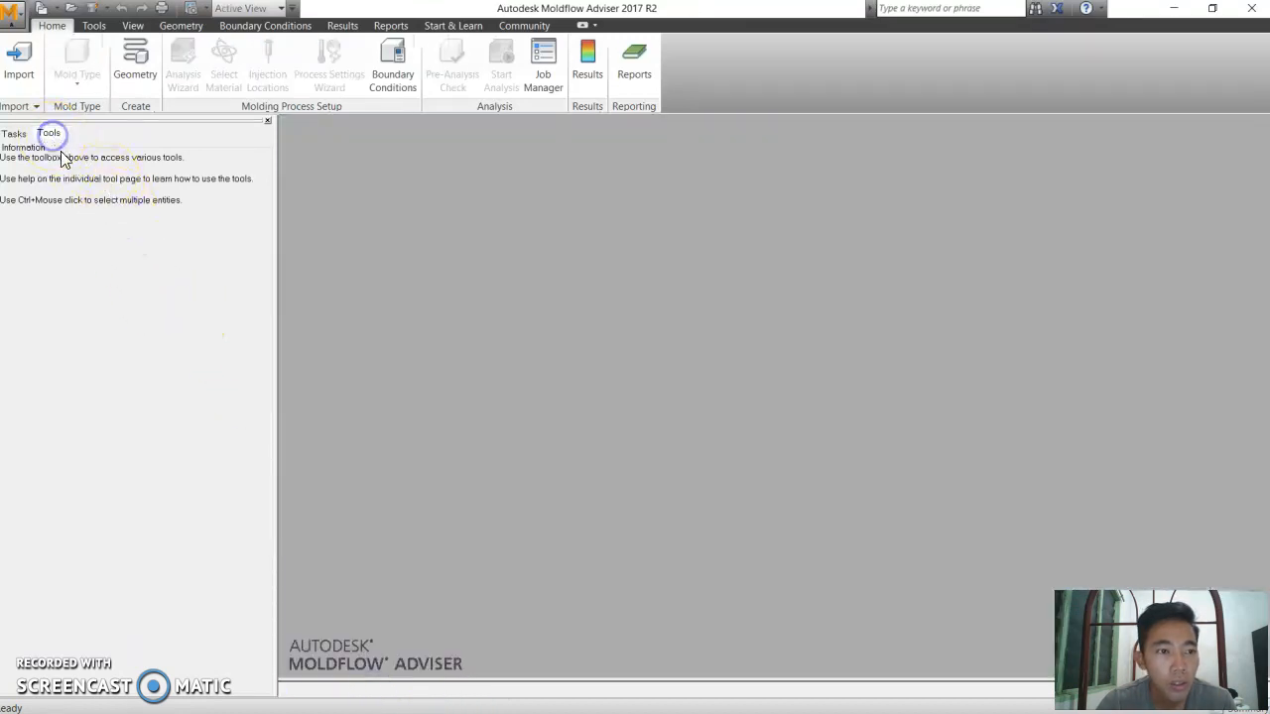
{"action": "left_click", "coordinate": [15, 133]}
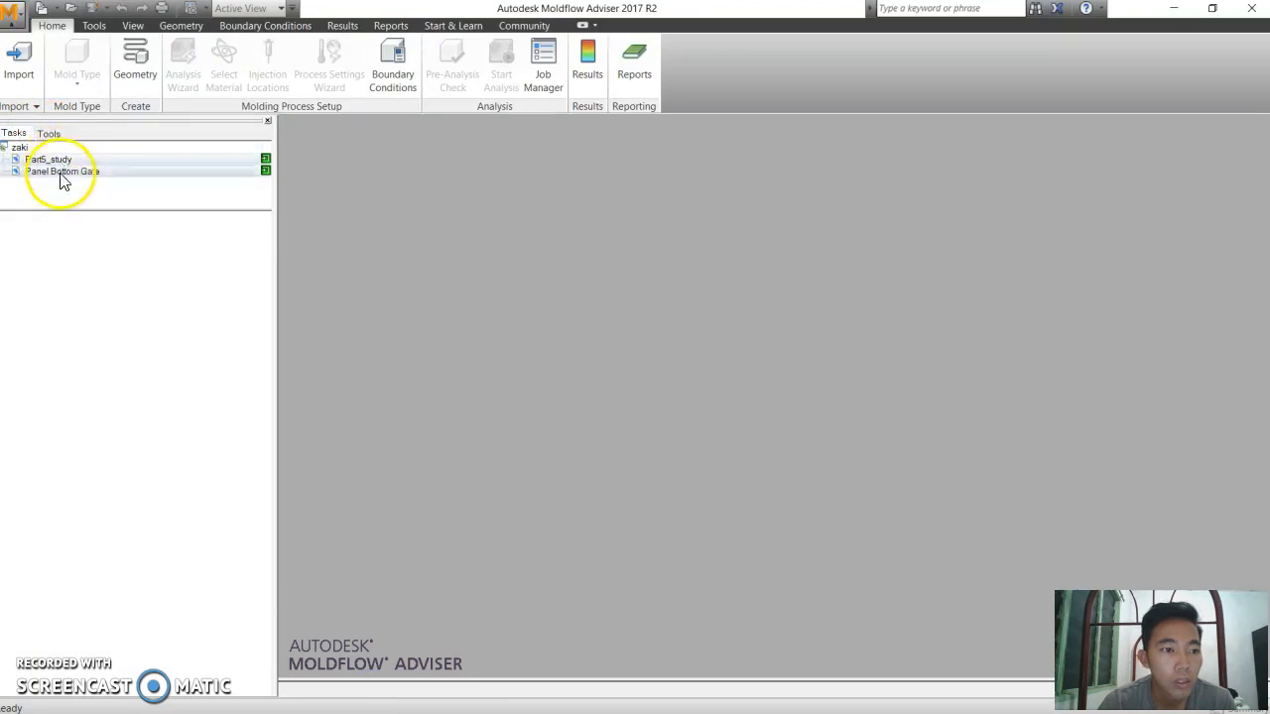
{"action": "mouse_move", "coordinate": [77, 166]}
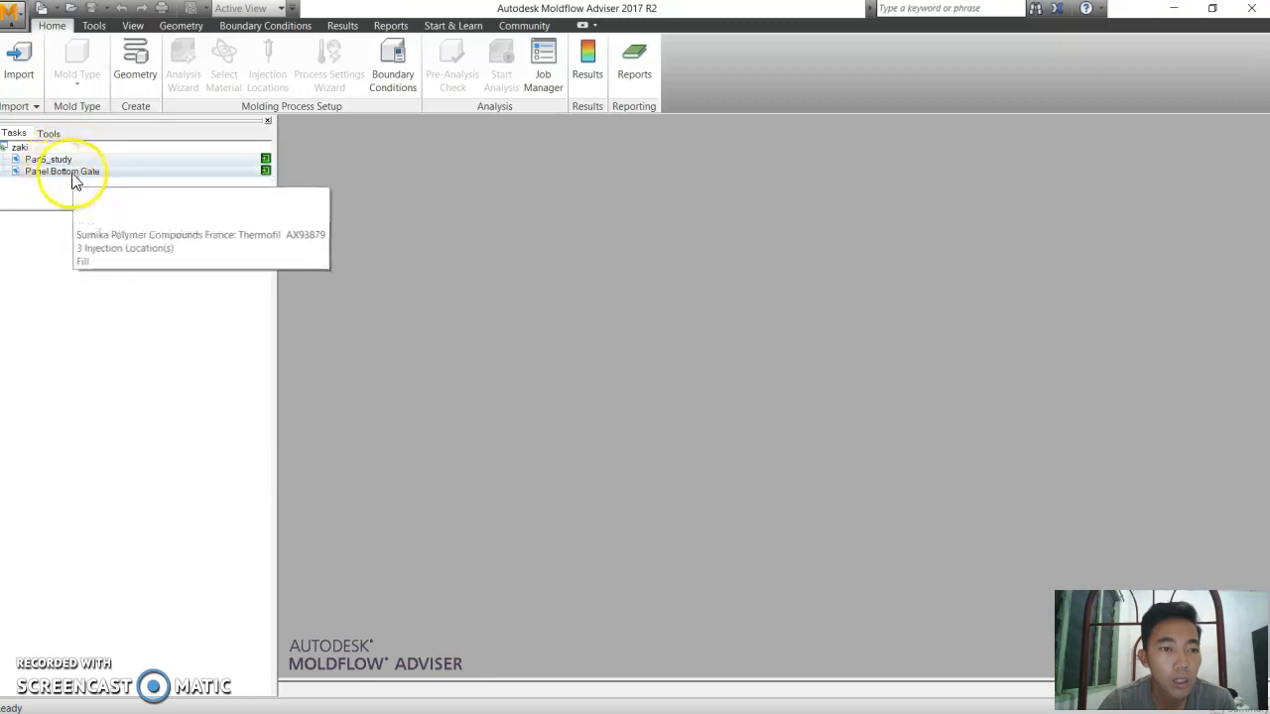
- Open both Part5_study and Panel Bottom Gate, and tile their windows vertically side by side
{"action": "left_click", "coordinate": [98, 193]}
{"action": "left_click", "coordinate": [178, 200]}
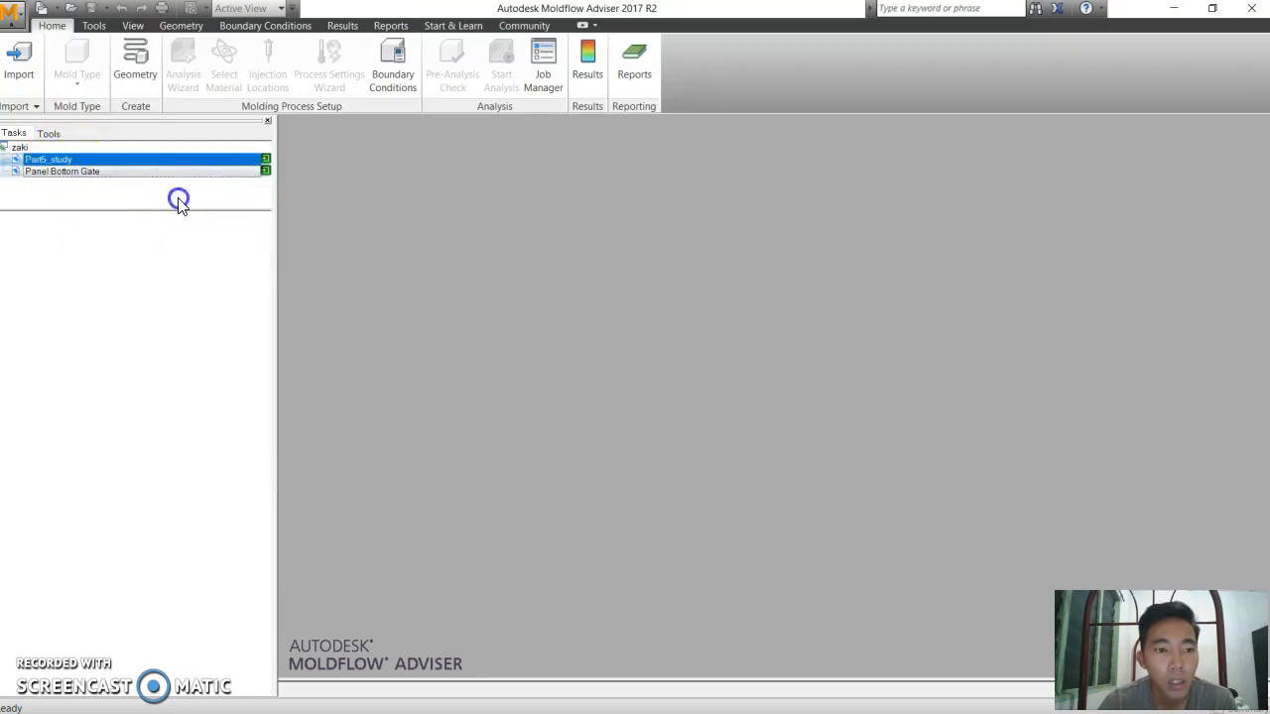
{"action": "left_click", "coordinate": [591, 87]}
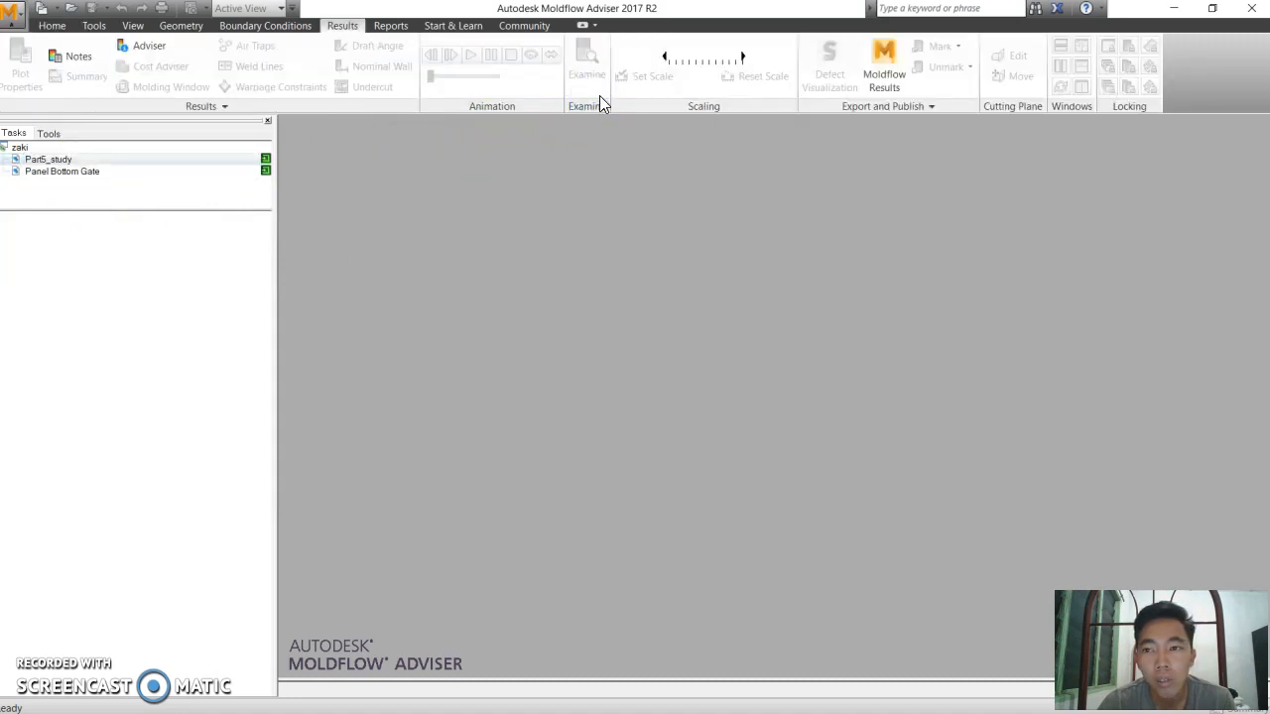
{"action": "double_click", "coordinate": [104, 159]}
{"action": "double_click", "coordinate": [108, 179]}
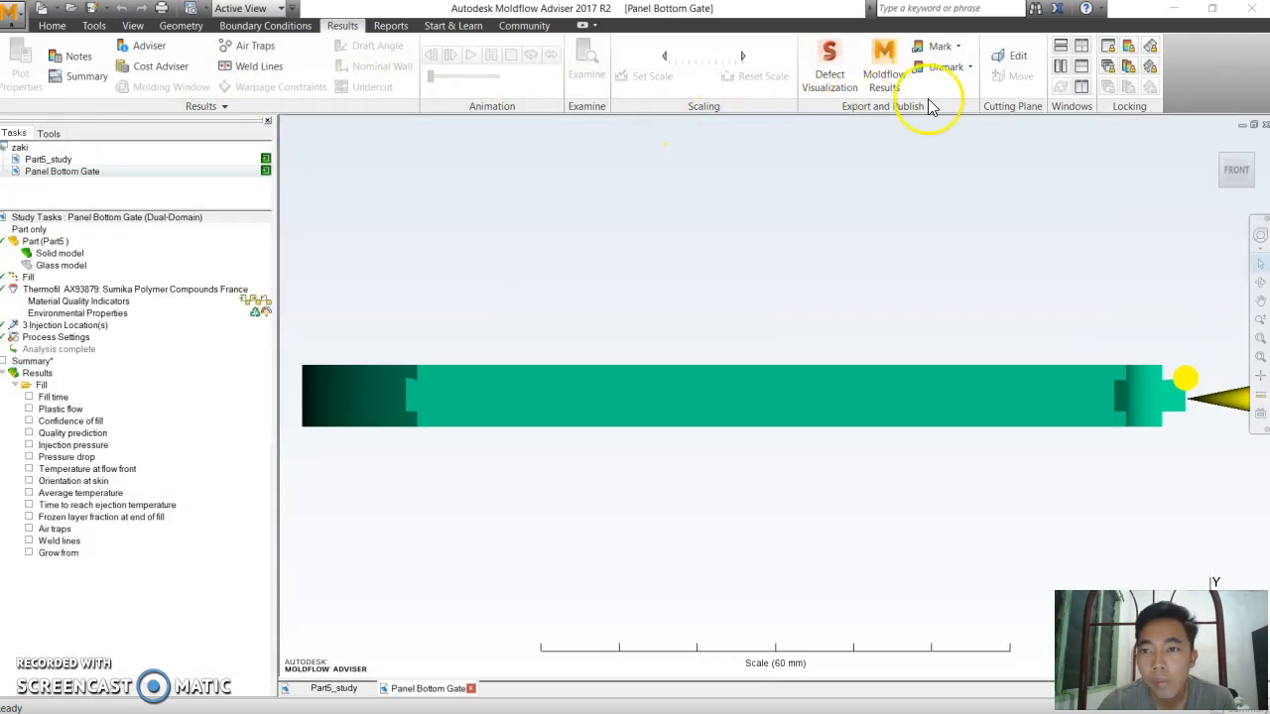
{"action": "left_click", "coordinate": [1064, 68]}
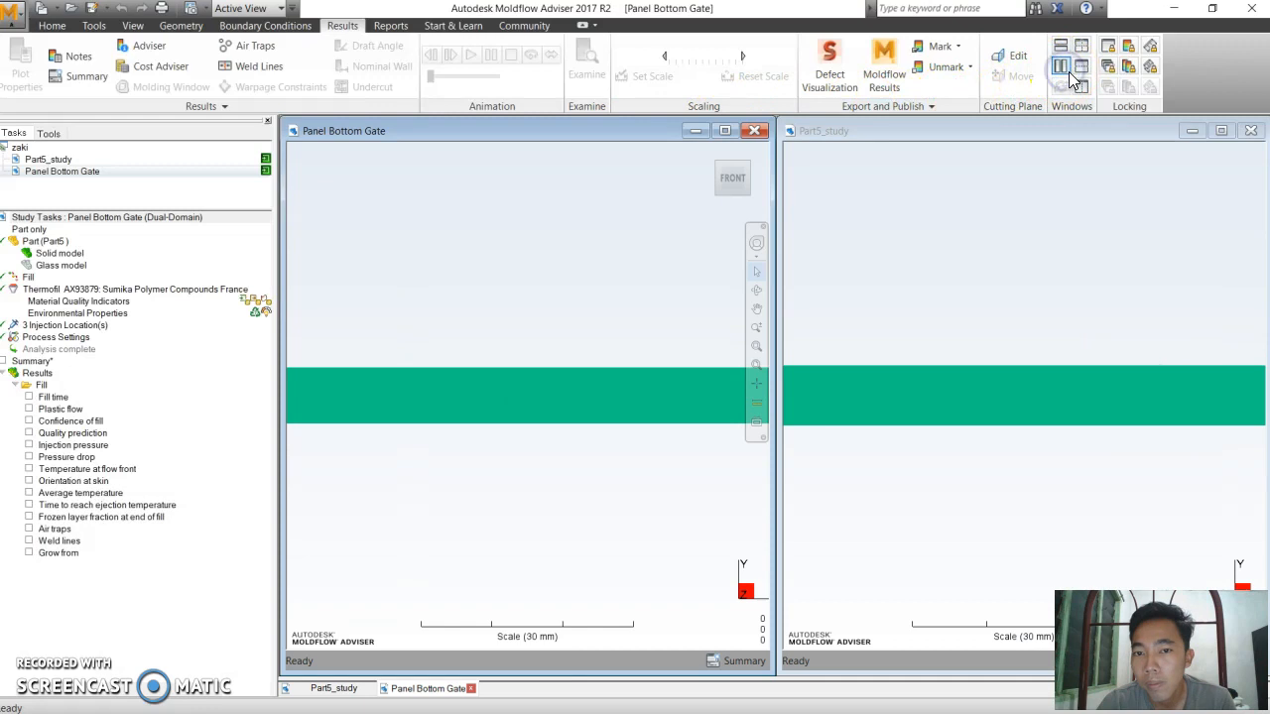
- Lock the views, result plots and animations of the two study windows together
{"action": "left_click", "coordinate": [1107, 46]}
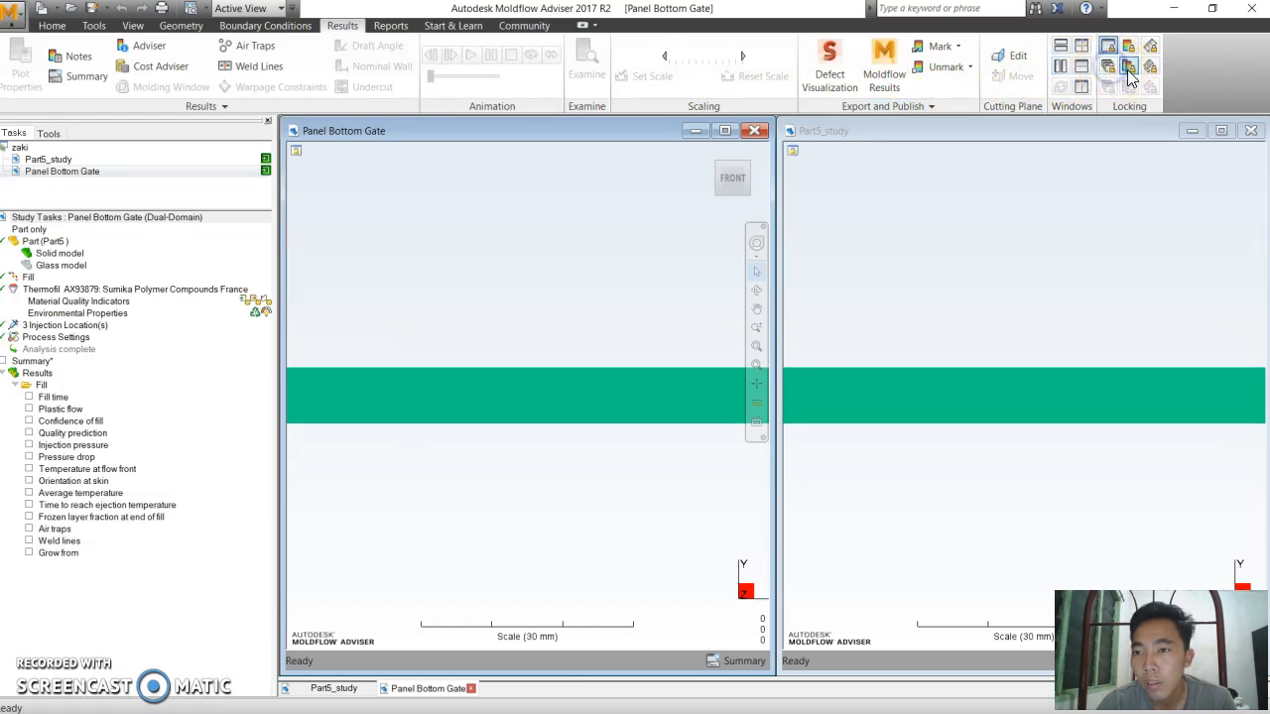
{"action": "left_click", "coordinate": [1128, 67]}
{"action": "left_click", "coordinate": [1149, 68]}
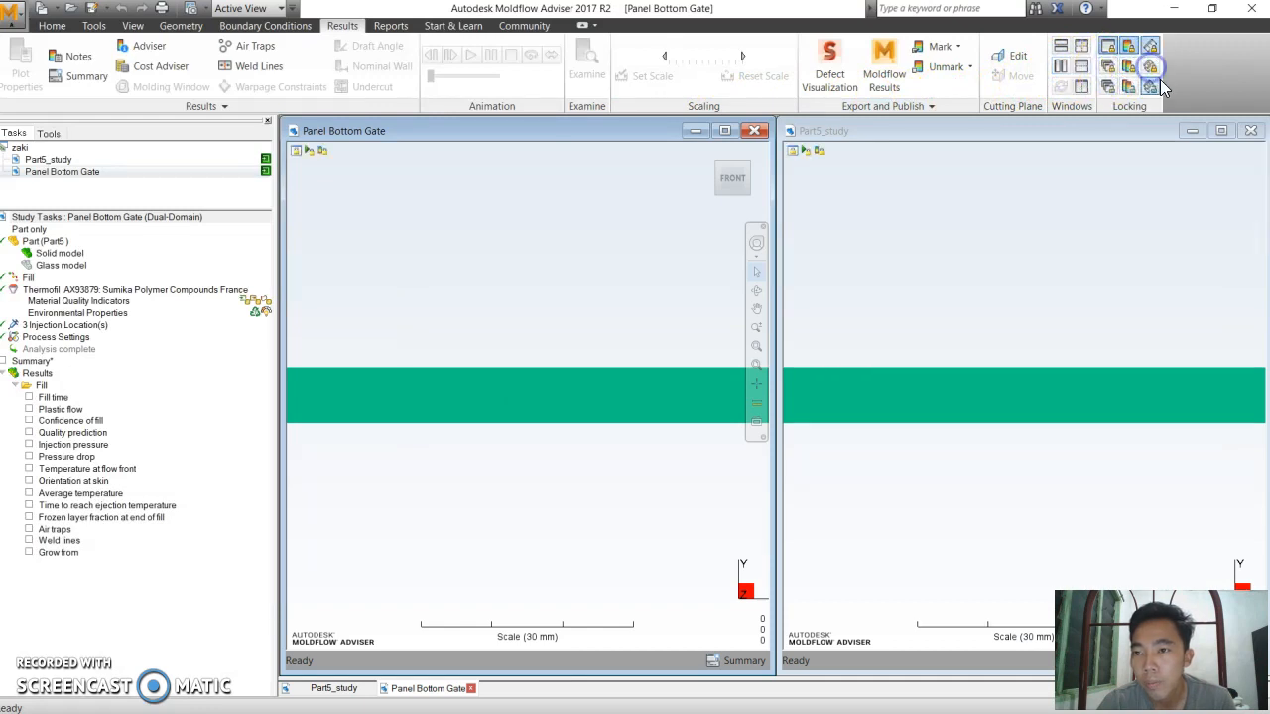
- Show the Fill time result in both studies and compare the fill patterns across the fan's top face and around its gates
{"action": "left_click", "coordinate": [29, 397]}
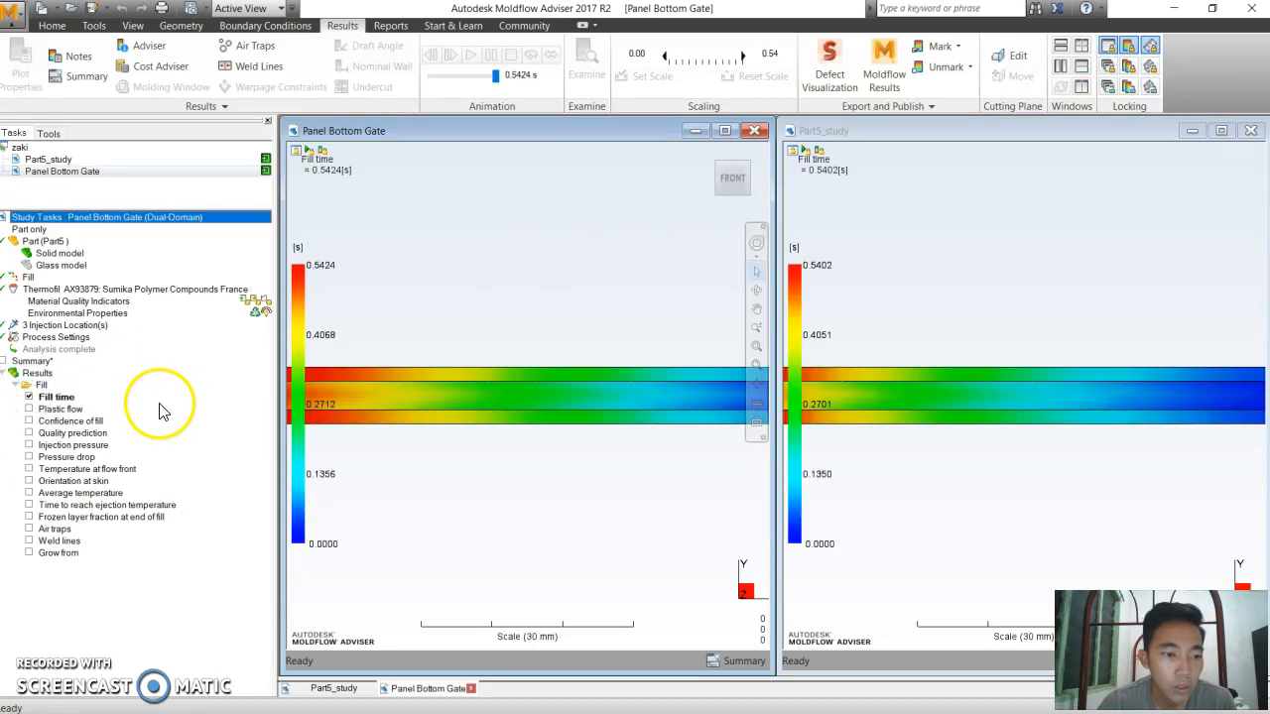
{"action": "scroll", "coordinate": [580, 402], "scroll_direction": "down", "scroll_amount": 3}
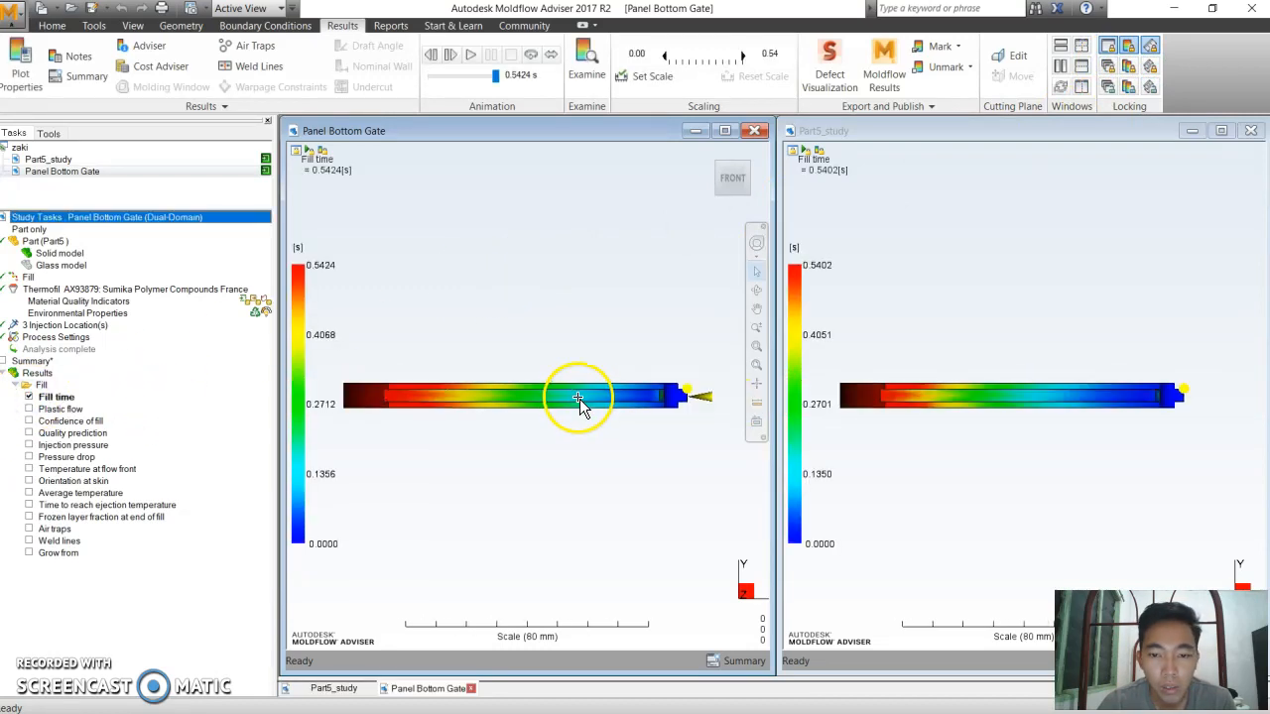
{"action": "mouse_move", "coordinate": [577, 402]}
{"action": "middle_mouse_down"}
{"action": "mouse_move", "coordinate": [545, 414]}
{"action": "mouse_move", "coordinate": [606, 357]}
{"action": "mouse_move", "coordinate": [574, 396]}
{"action": "mouse_move", "coordinate": [593, 482]}
{"action": "mouse_move", "coordinate": [629, 410]}
{"action": "mouse_move", "coordinate": [661, 388]}
{"action": "middle_mouse_up"}
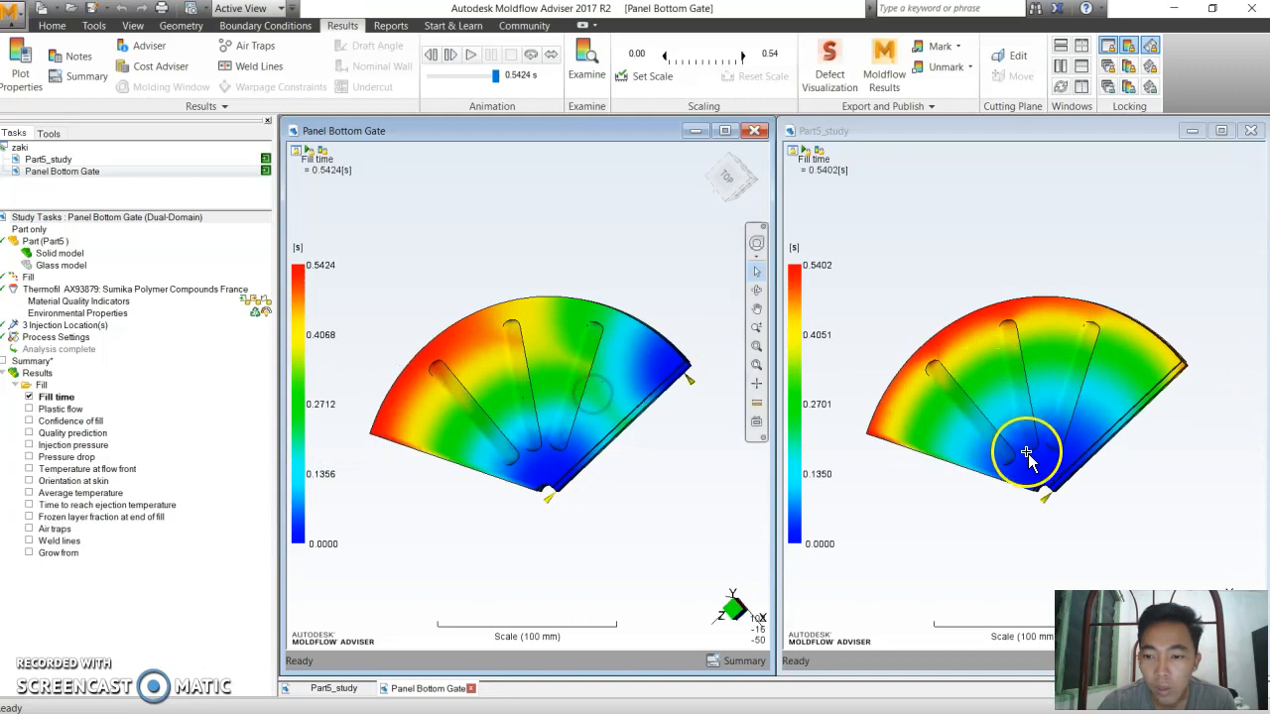
{"action": "left_click", "coordinate": [1047, 484]}
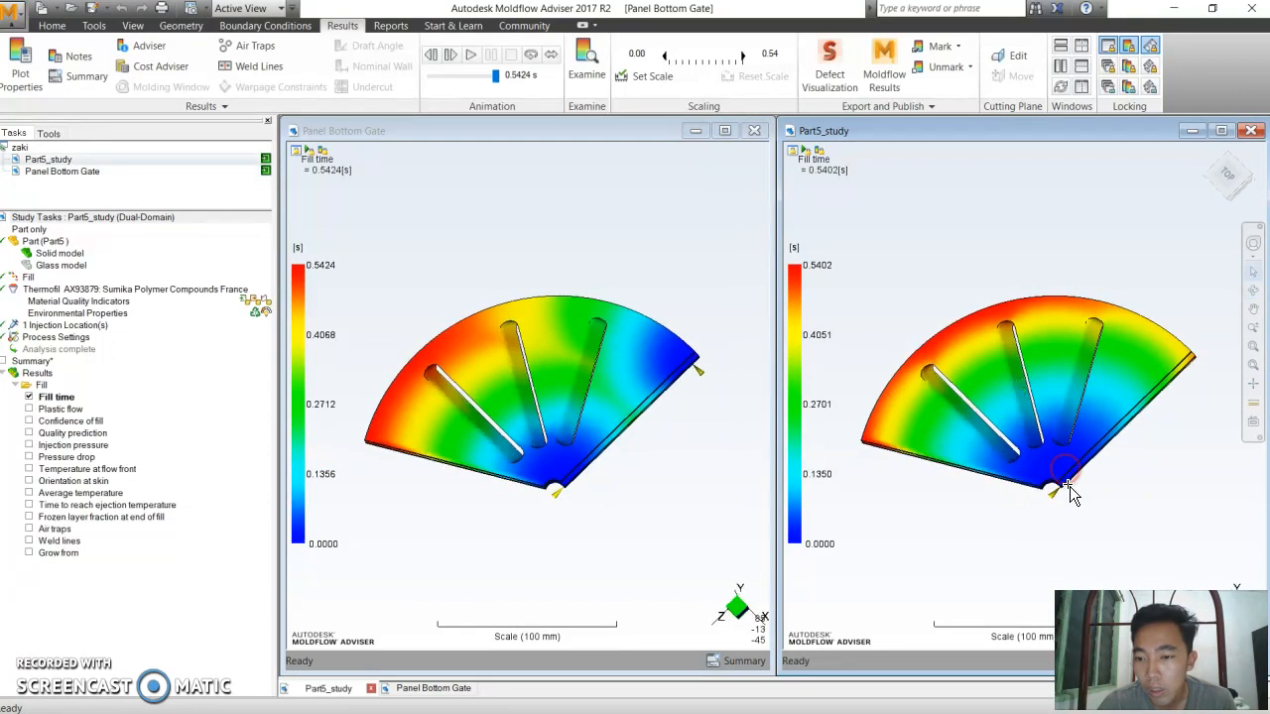
{"action": "left_click", "coordinate": [595, 454]}
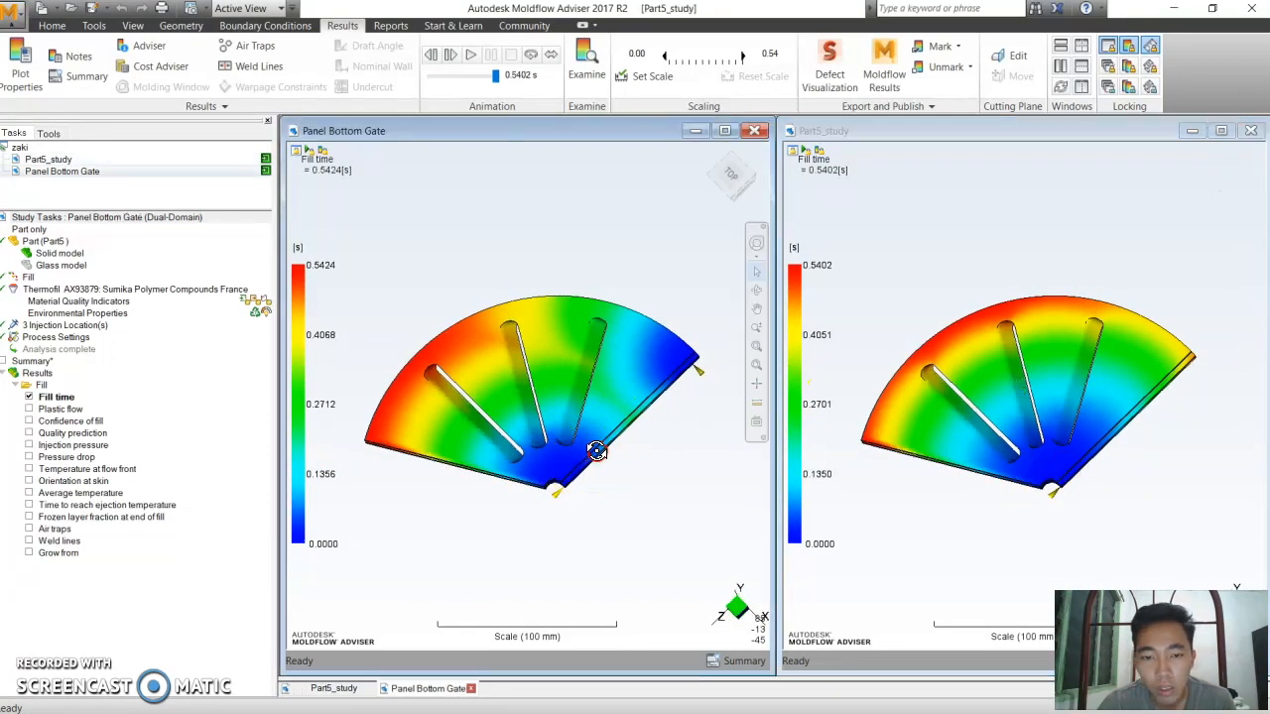
{"action": "mouse_move", "coordinate": [636, 438]}
{"action": "middle_mouse_down"}
{"action": "mouse_move", "coordinate": [618, 410]}
{"action": "mouse_move", "coordinate": [483, 327]}
{"action": "mouse_move", "coordinate": [454, 287]}
{"action": "mouse_move", "coordinate": [555, 364]}
{"action": "mouse_move", "coordinate": [634, 384]}
{"action": "middle_mouse_up"}
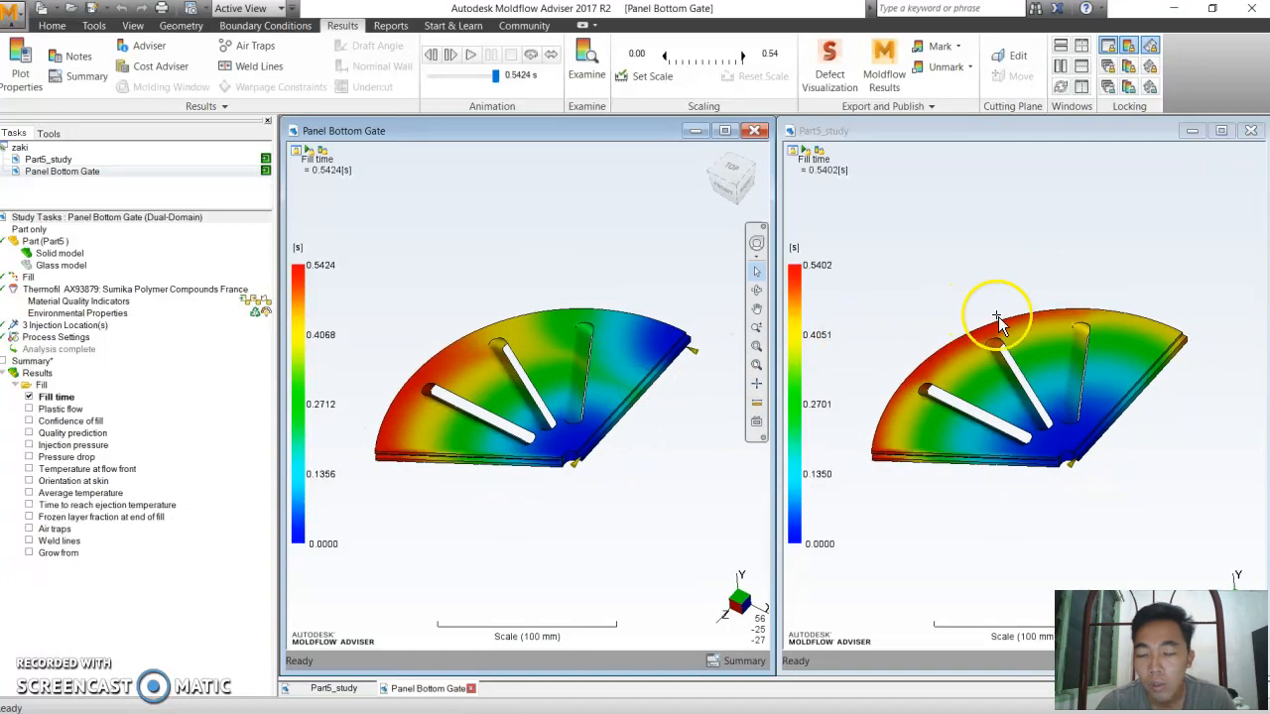